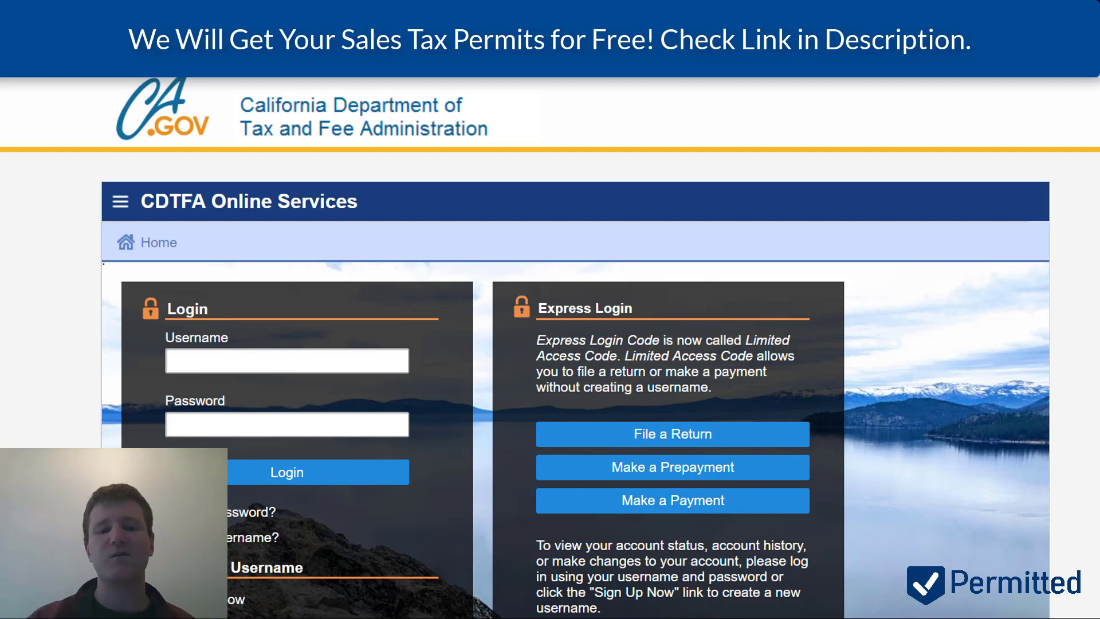
# - Start a new business activity registration with Seller's Permit ticked for selling goods in California
pyautogui.scroll(-5, 657, 410)
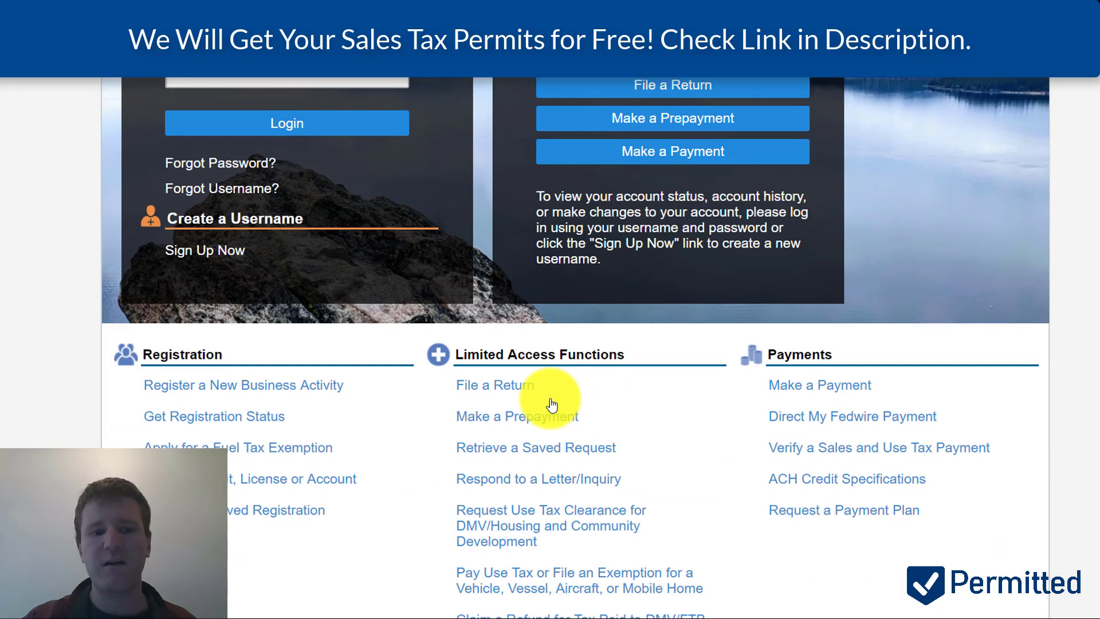
pyautogui.click(323, 388)
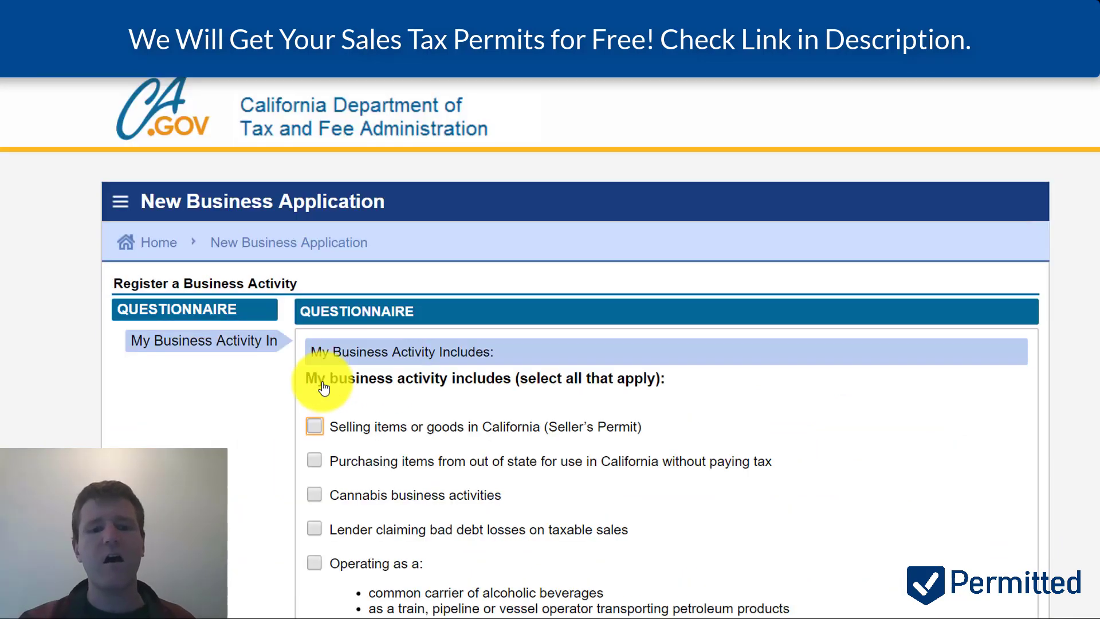
pyautogui.scroll(-2, 632, 444)
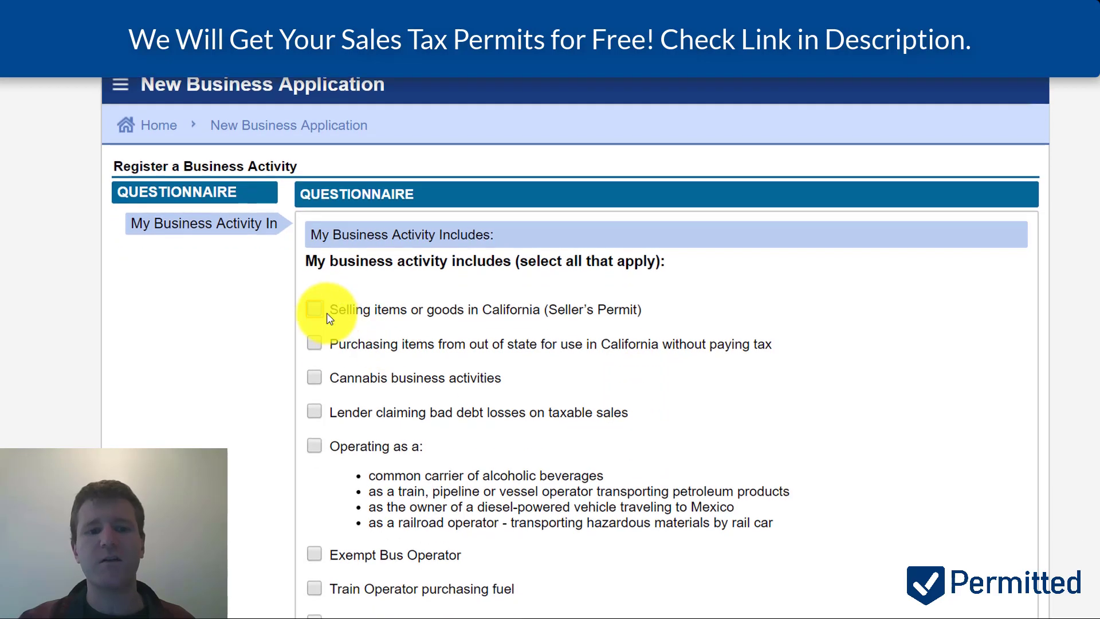
pyautogui.click(315, 309)
pyautogui.scroll(-2, 574, 296)
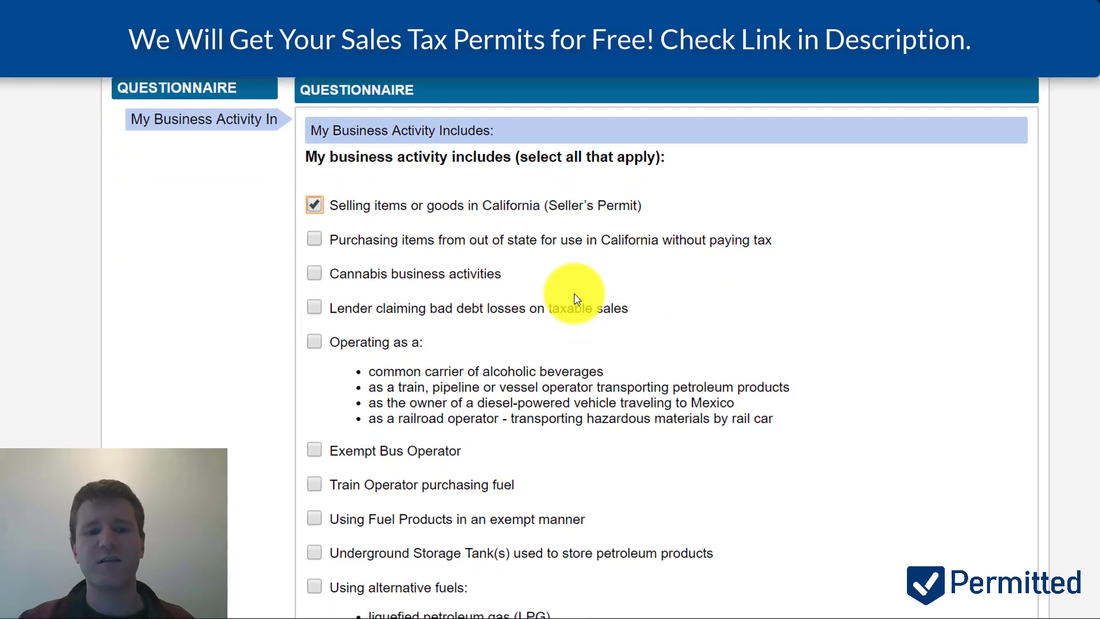
pyautogui.scroll(-2, 574, 295)
pyautogui.scroll(-3, 421, 521)
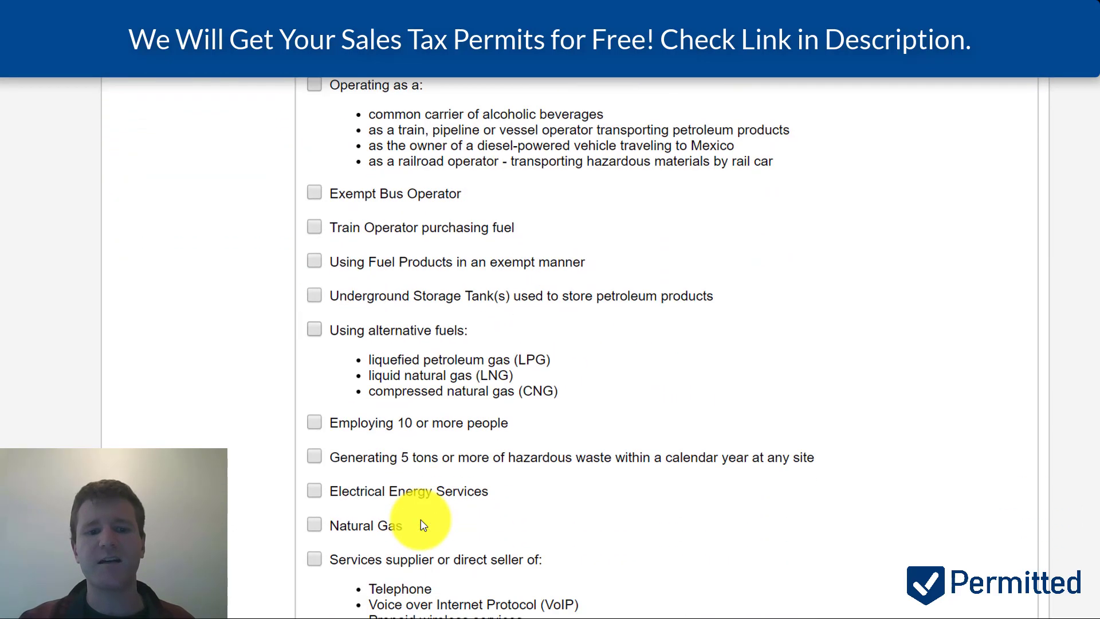
pyautogui.scroll(-4, 422, 523)
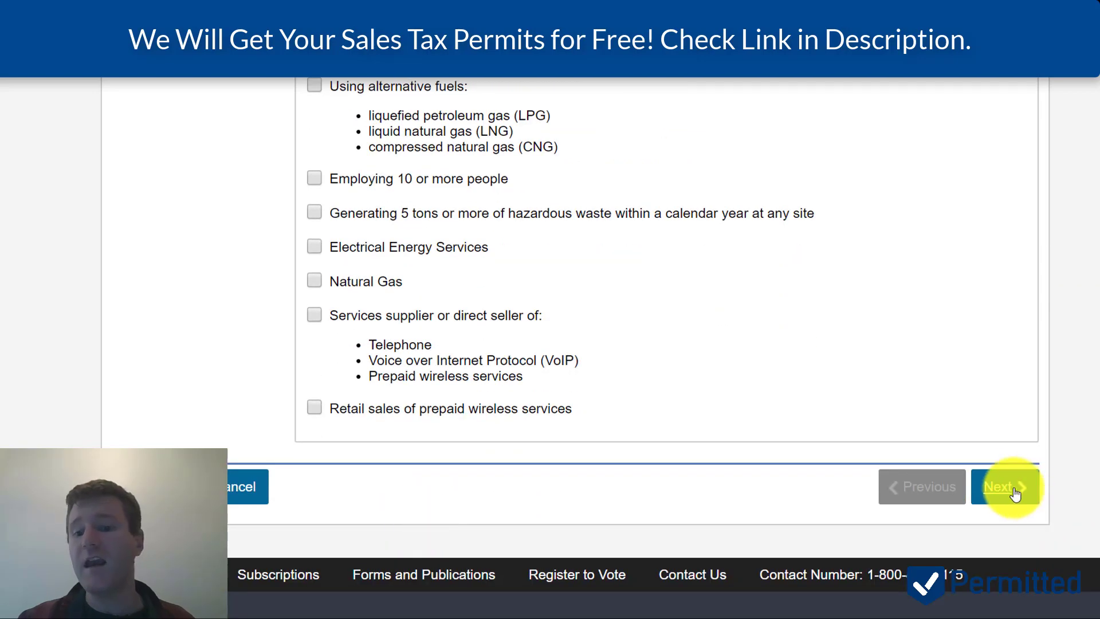
pyautogui.click(1004, 490)
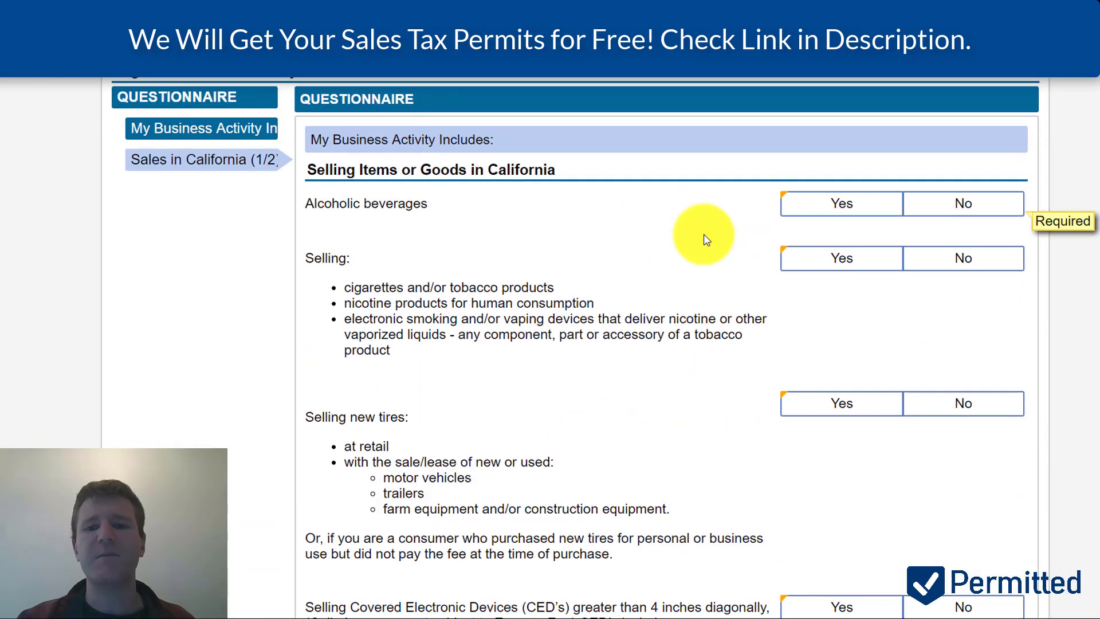
# - Answer No for alcoholic beverages, tobacco/nicotine, new tires and covered electronic devices
pyautogui.click(934, 213)
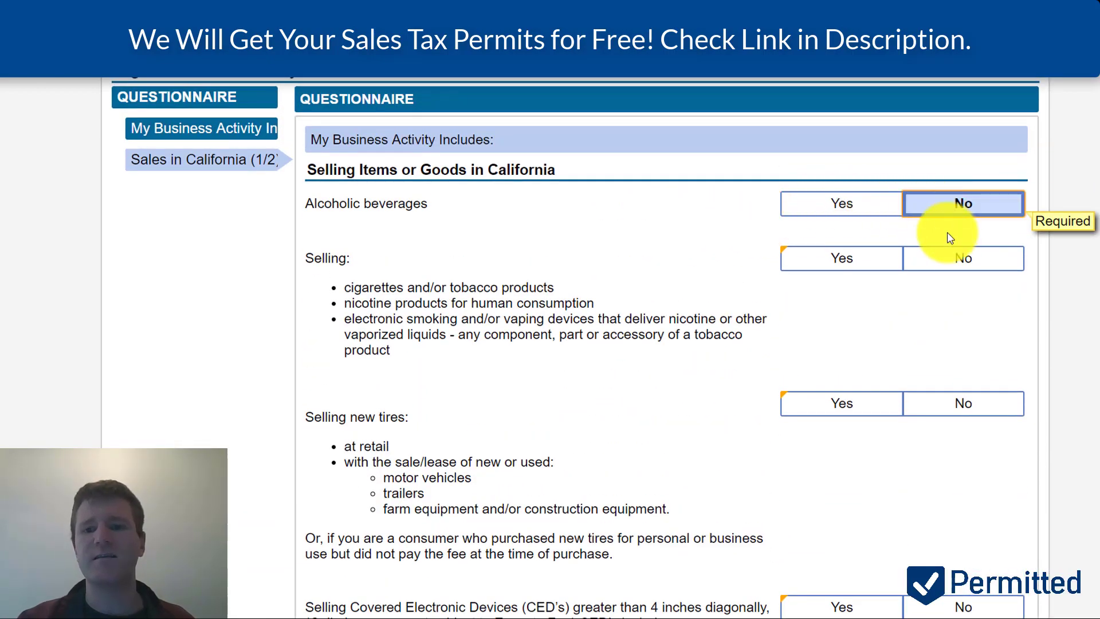
pyautogui.click(967, 267)
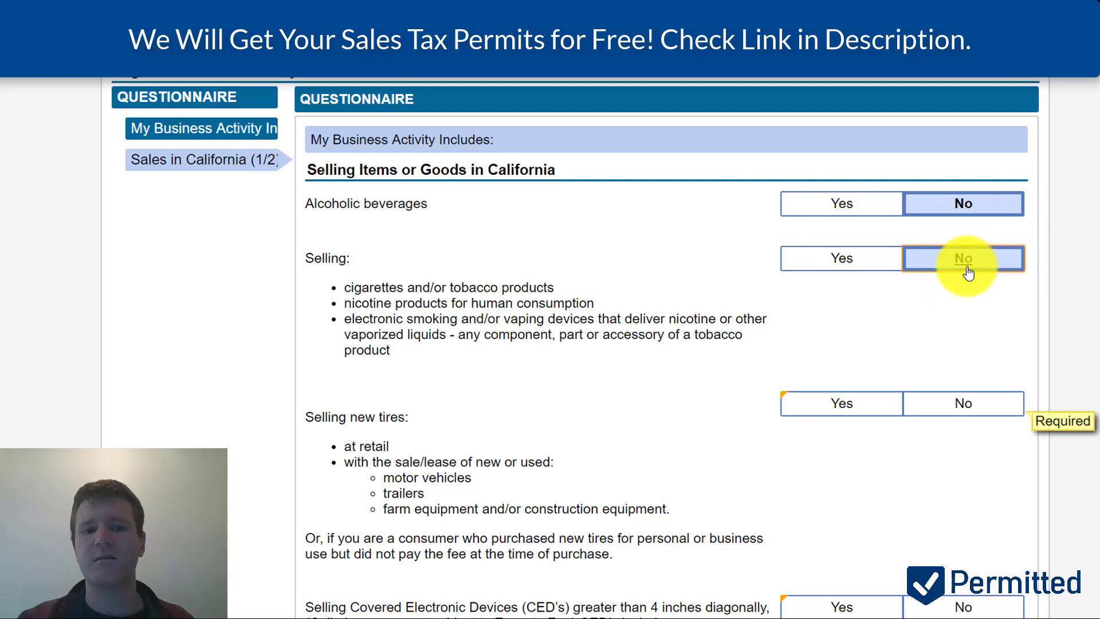
pyautogui.click(976, 410)
pyautogui.scroll(-2, 973, 407)
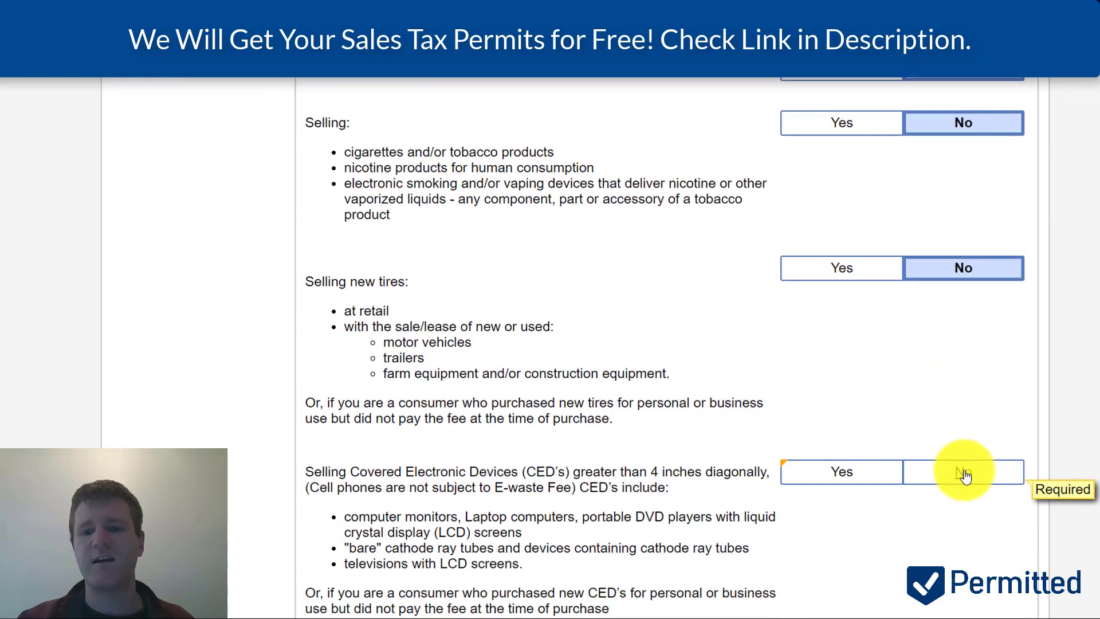
pyautogui.click(965, 474)
pyautogui.scroll(-3, 965, 442)
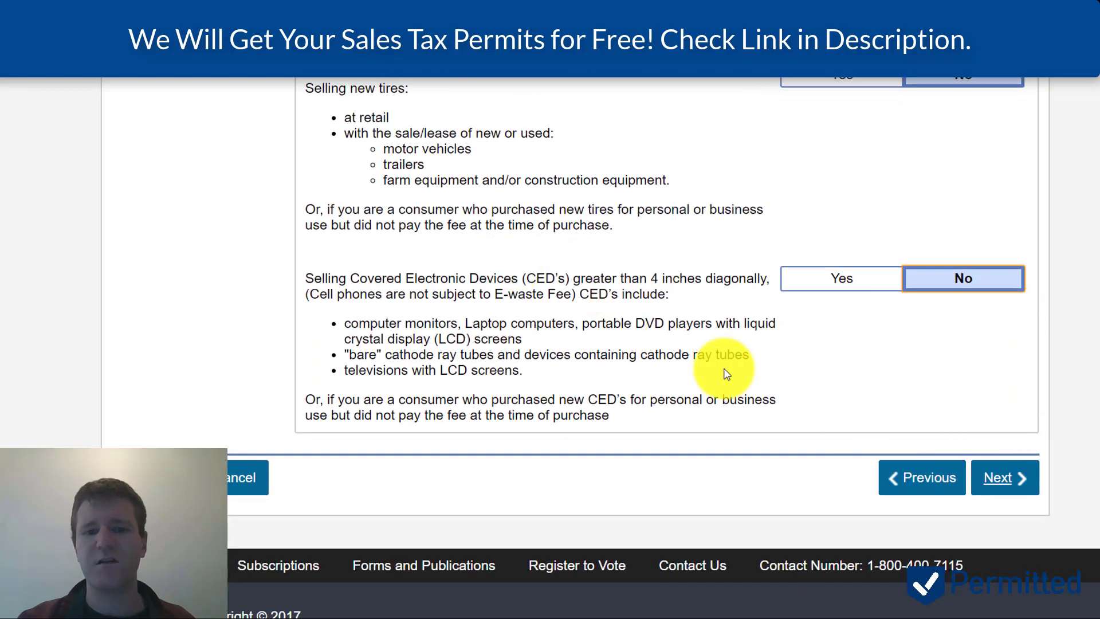
# - On the second sales page, answer No for fuel, lumber, prepaid wireless and lead-acid batteries
pyautogui.click(1010, 483)
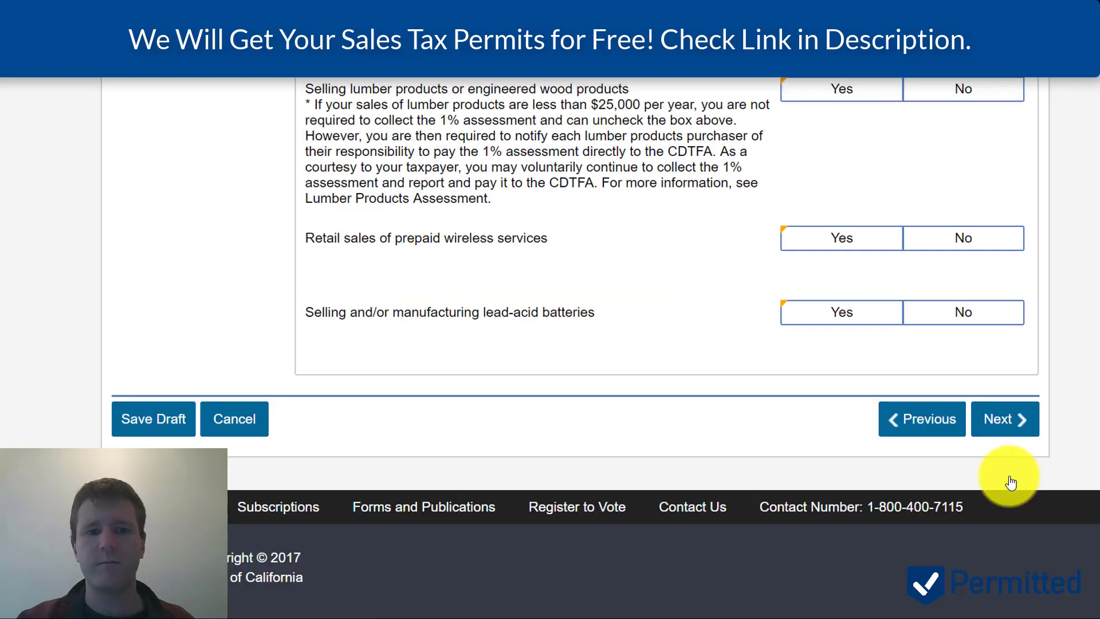
pyautogui.scroll(3, 834, 258)
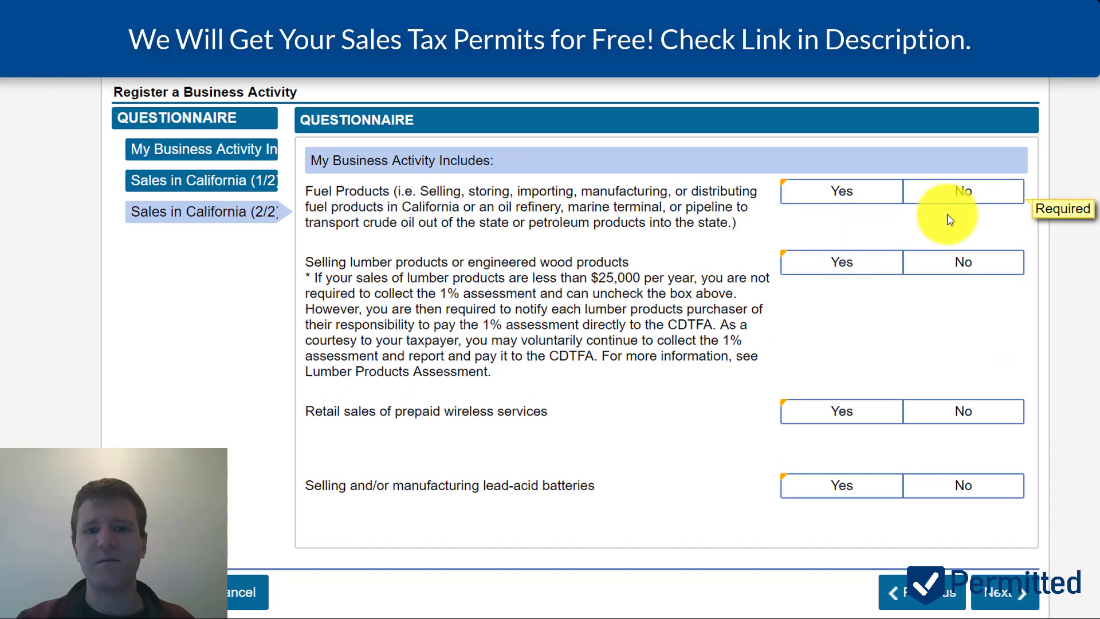
pyautogui.click(987, 195)
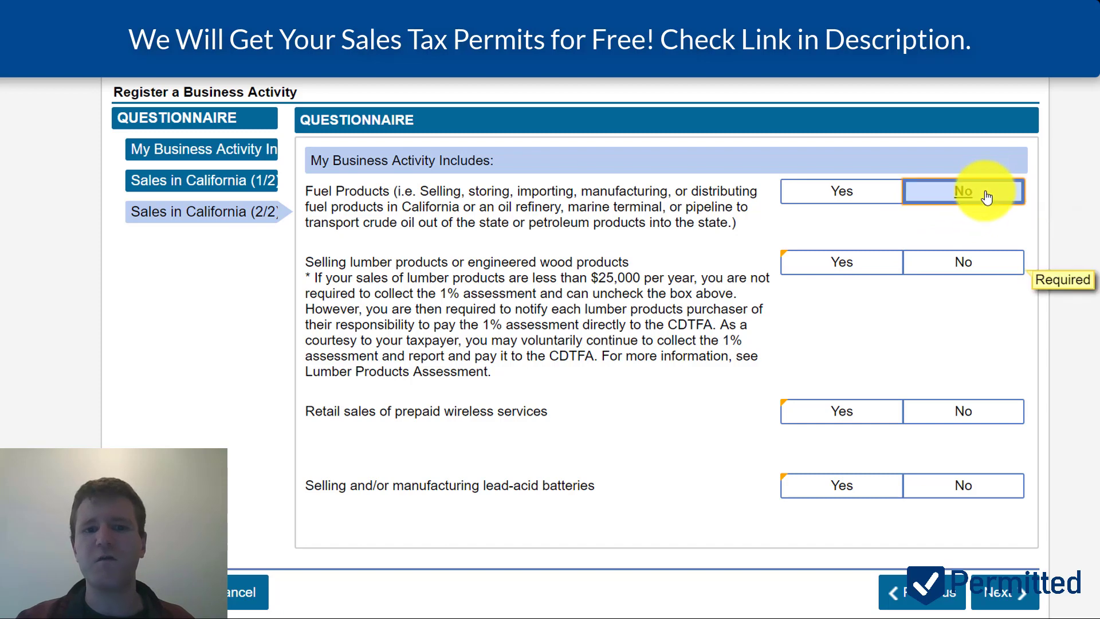
pyautogui.click(964, 261)
pyautogui.scroll(-1, 990, 358)
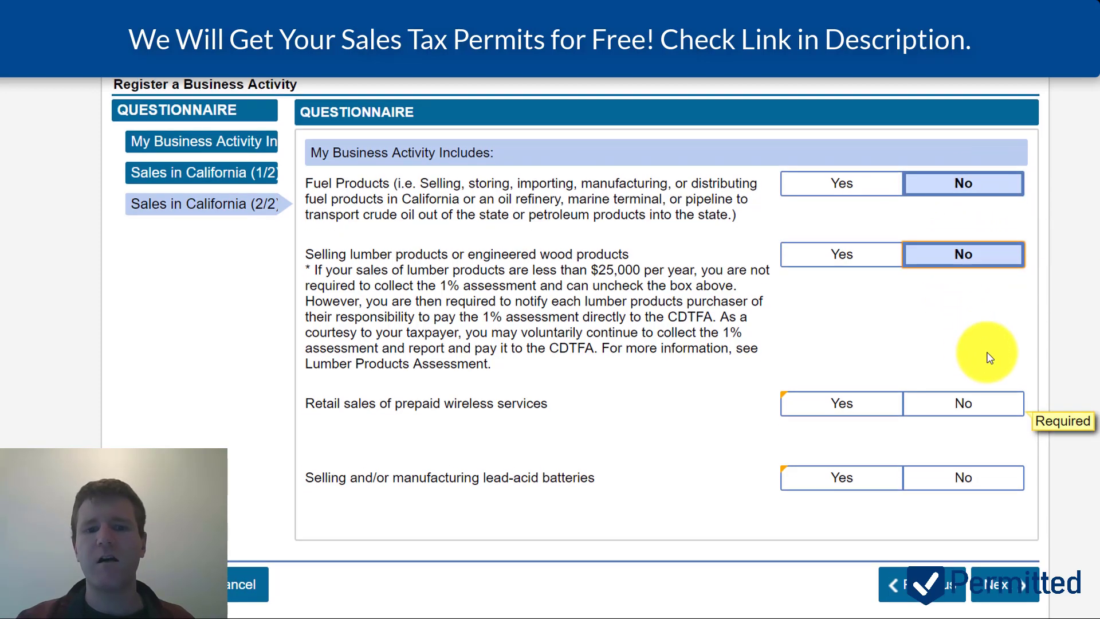
pyautogui.click(974, 383)
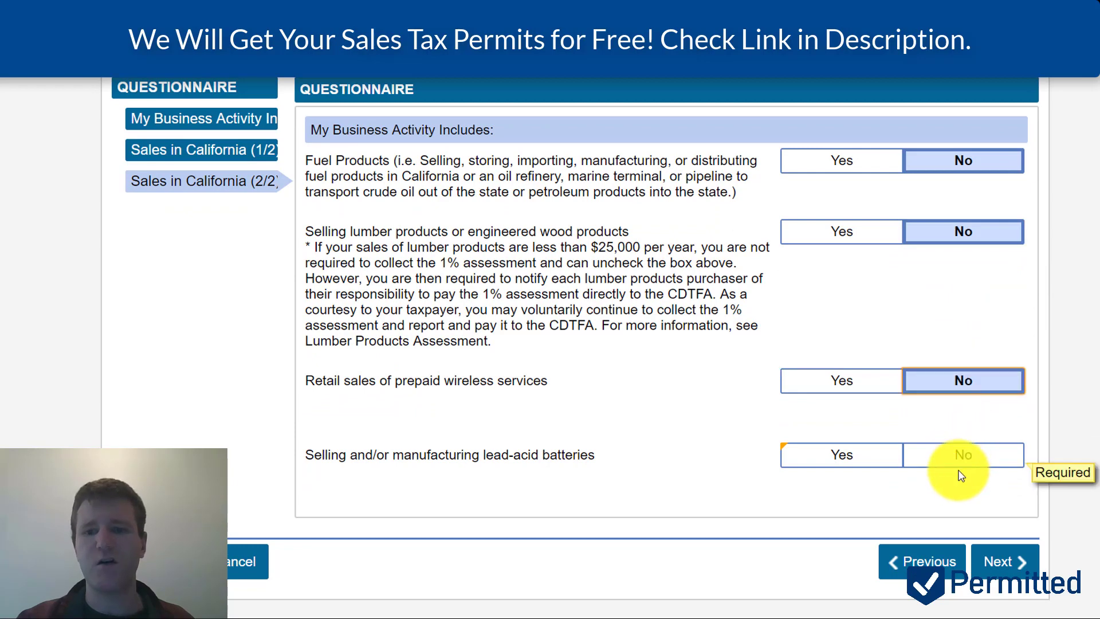
pyautogui.click(952, 458)
pyautogui.click(1015, 567)
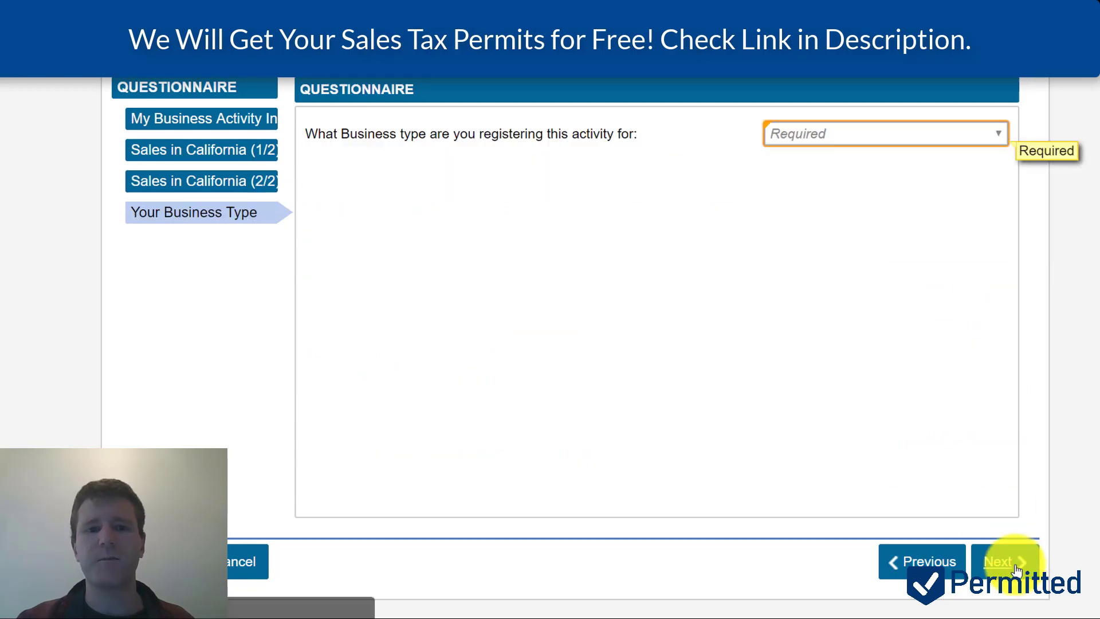
# - Choose Limited Liability Company (LLC) as the business type and continue to Taxpayer ID
pyautogui.click(884, 137)
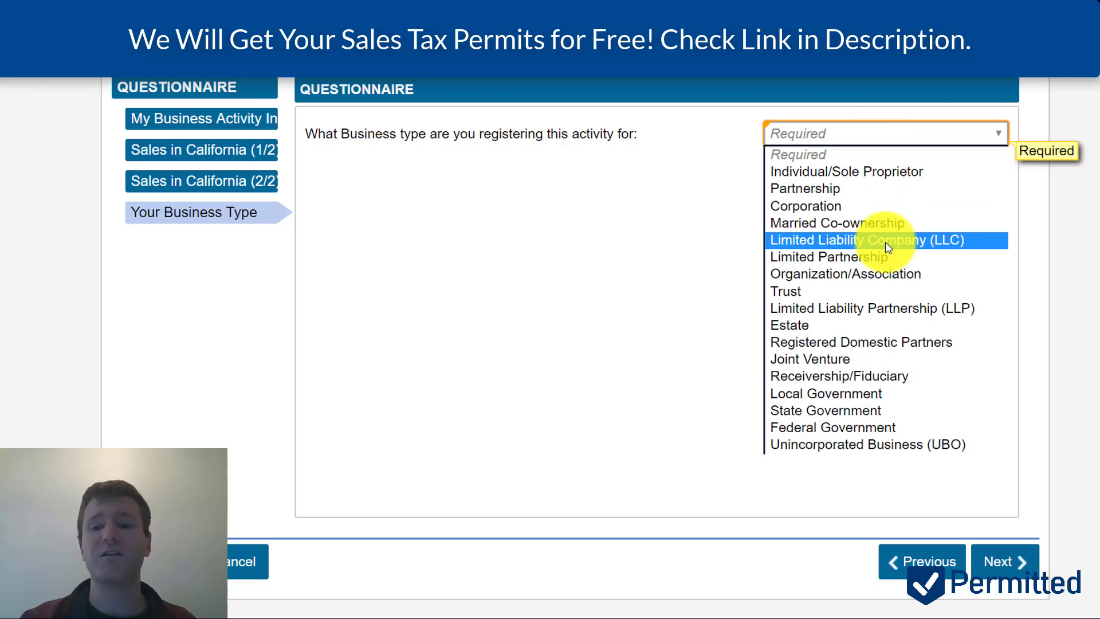
pyautogui.click(885, 241)
pyautogui.click(1008, 562)
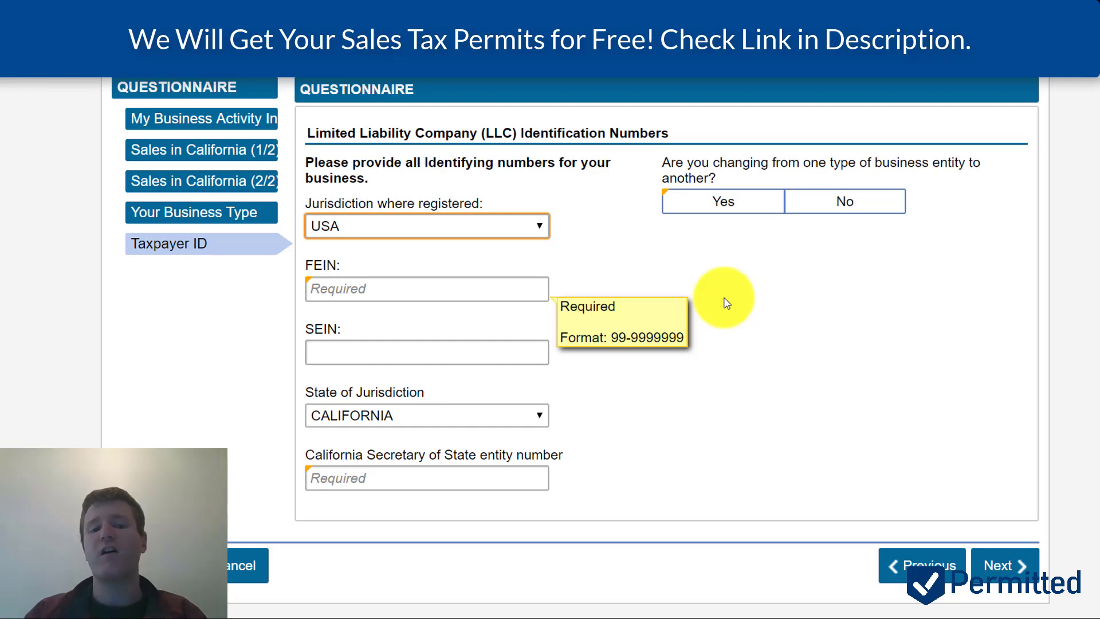
# - Set the state of jurisdiction to COLORADO
pyautogui.click(502, 429)
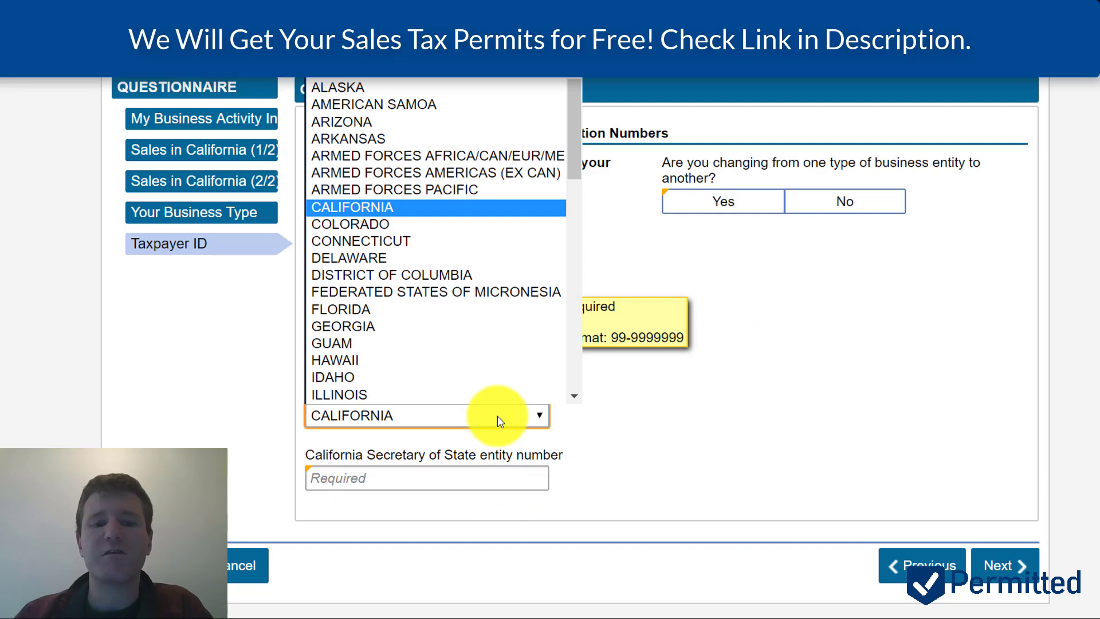
pyautogui.click(431, 225)
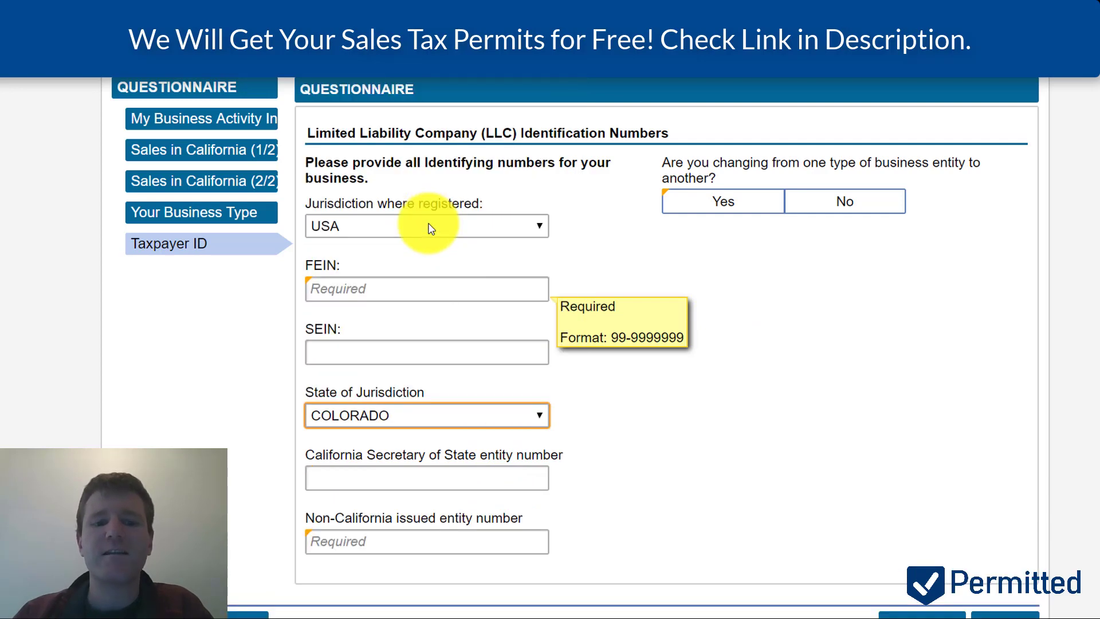
pyautogui.scroll(-1, 922, 457)
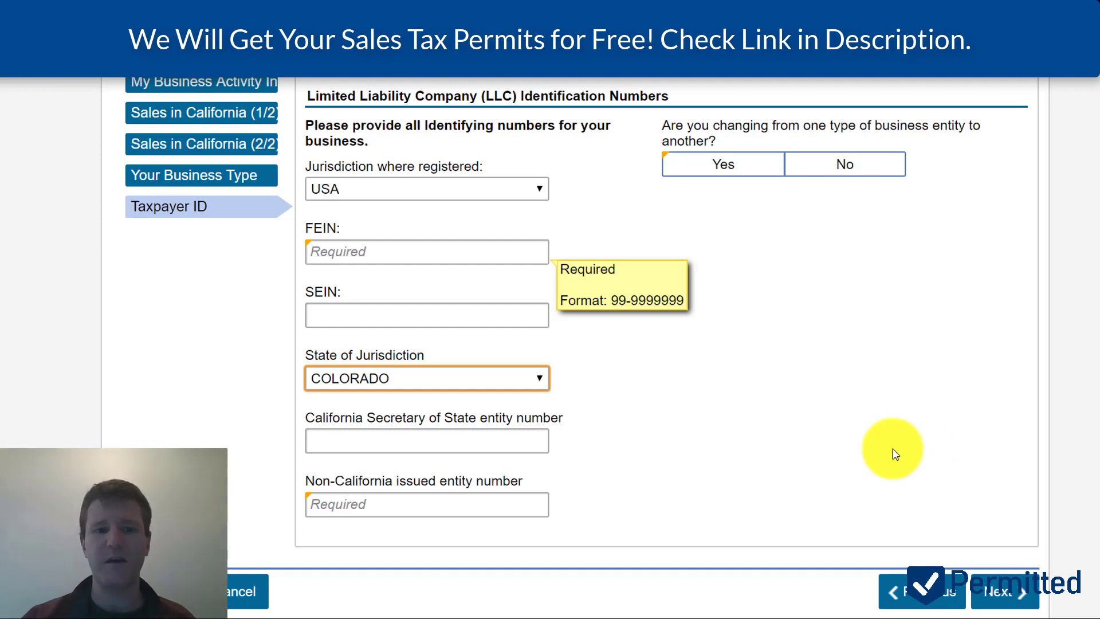
# - Enter the company's FEIN and place its entity number in the non-California issued entity number field
pyautogui.click(521, 252)
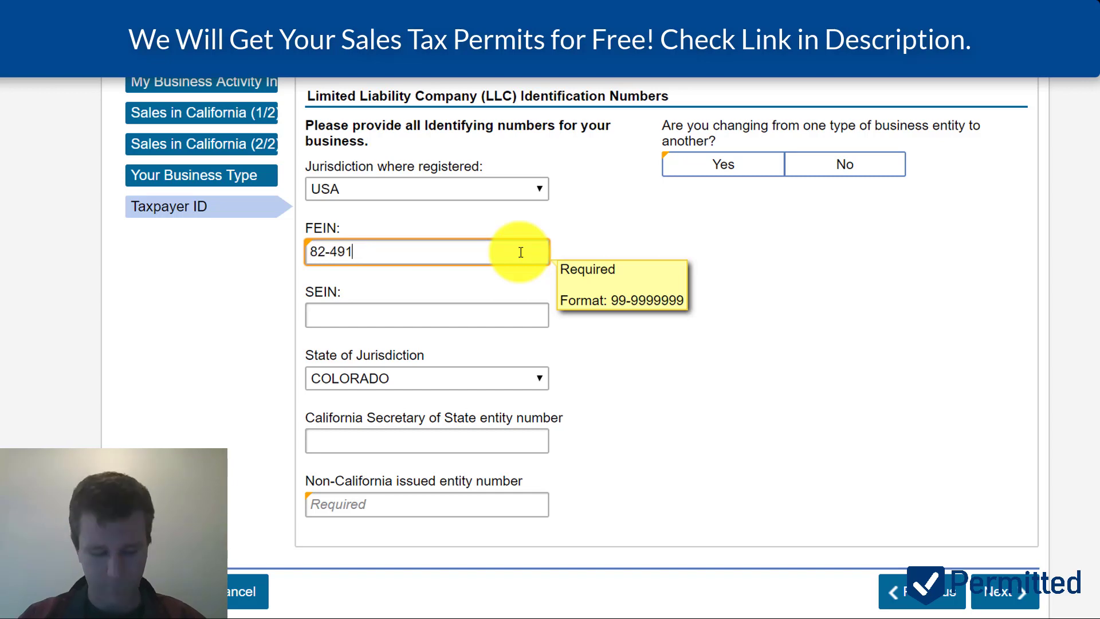
pyautogui.press('Tab')
pyautogui.press('Tab')
pyautogui.press('Tab')
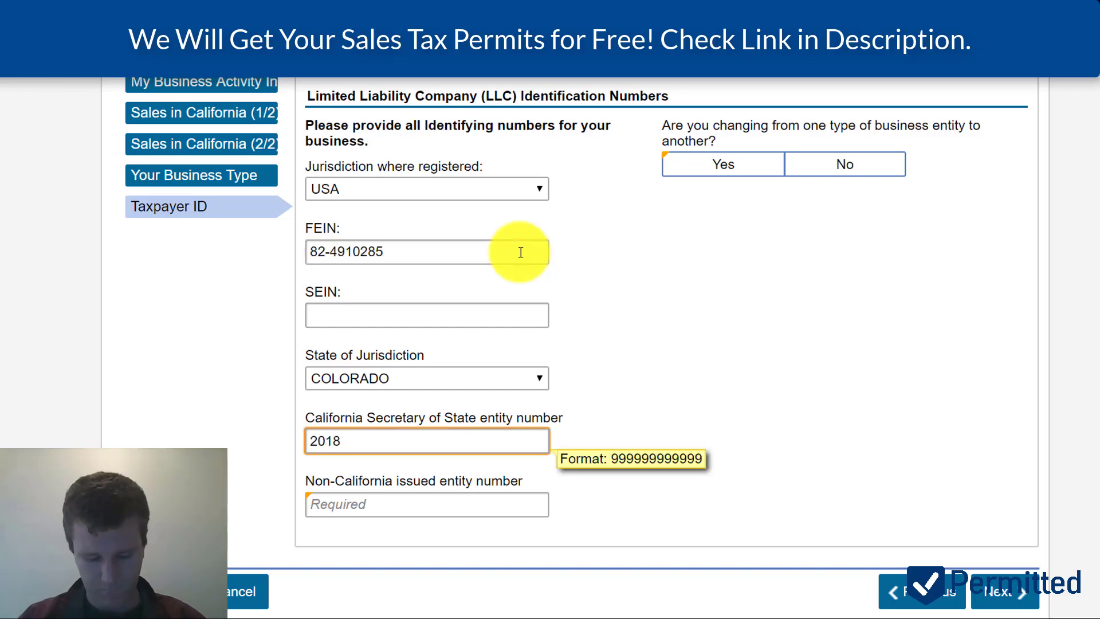
pyautogui.hotkey('ctrl', 'a')
pyautogui.hotkey('ctrl', 'x')
pyautogui.click(416, 504)
pyautogui.hotkey('ctrl', 'v')
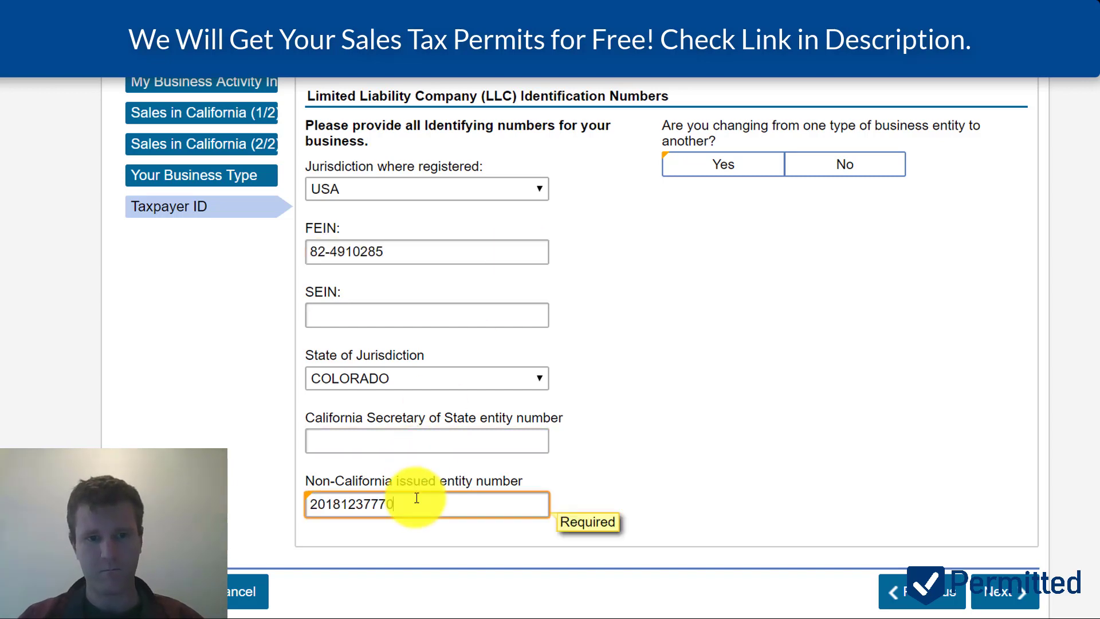
# - Clear the missing-answer error and answer No to changing from one entity type to another
pyautogui.click(1023, 598)
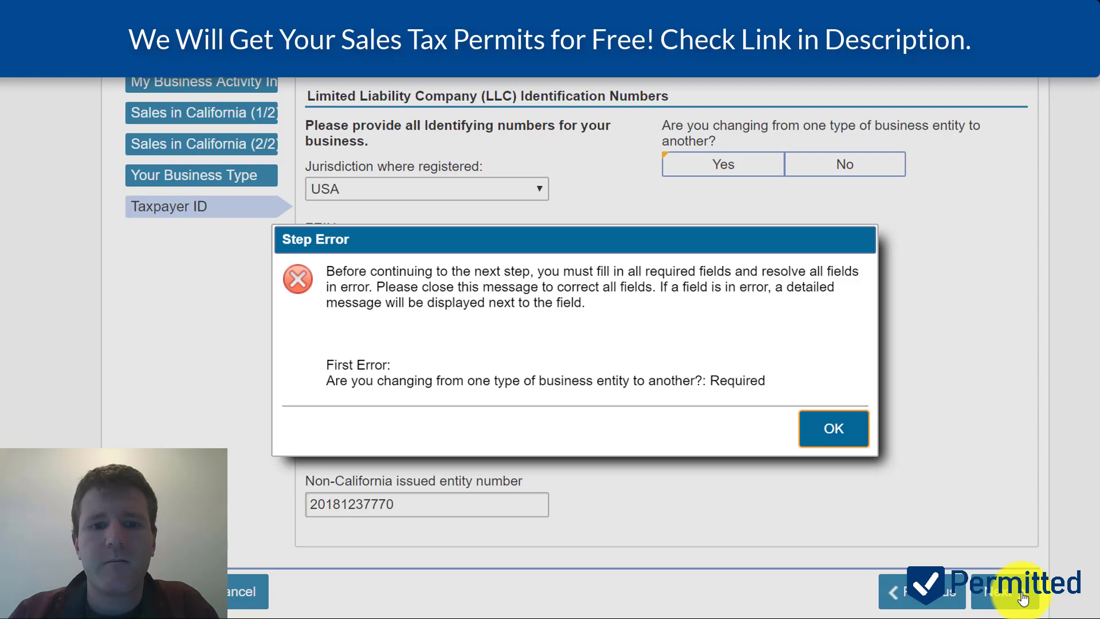
pyautogui.click(834, 431)
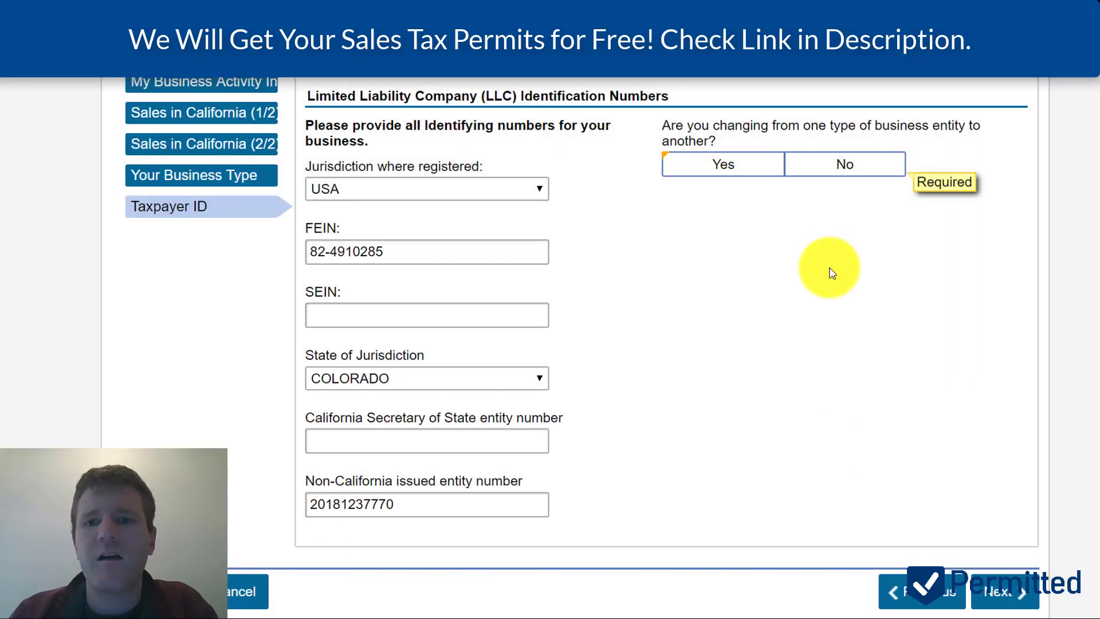
pyautogui.rightClick(842, 193)
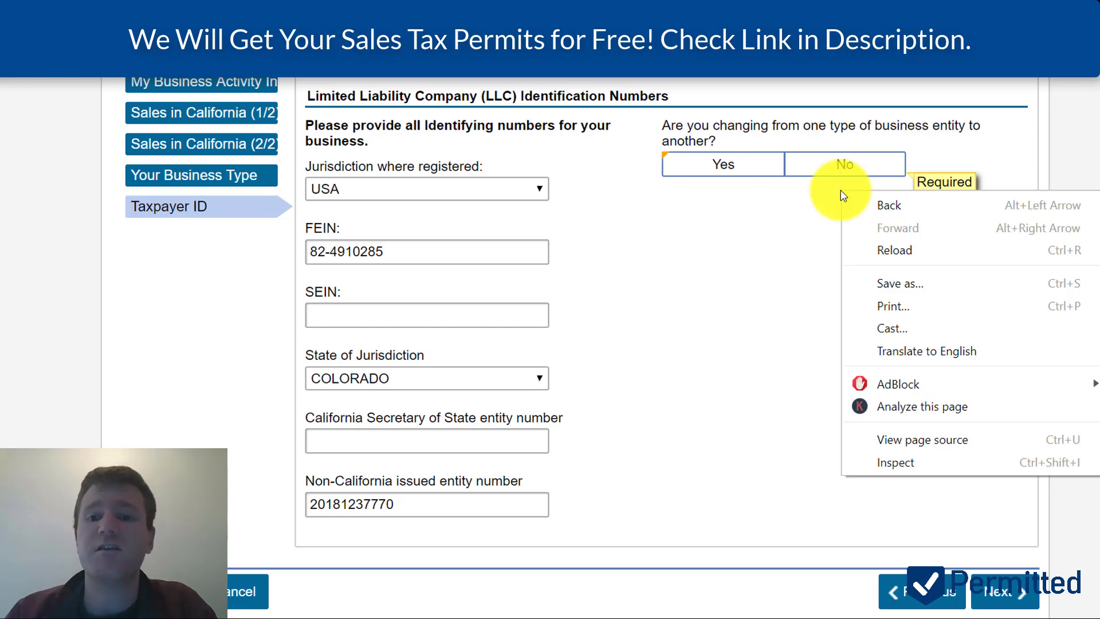
pyautogui.click(816, 166)
pyautogui.click(818, 166)
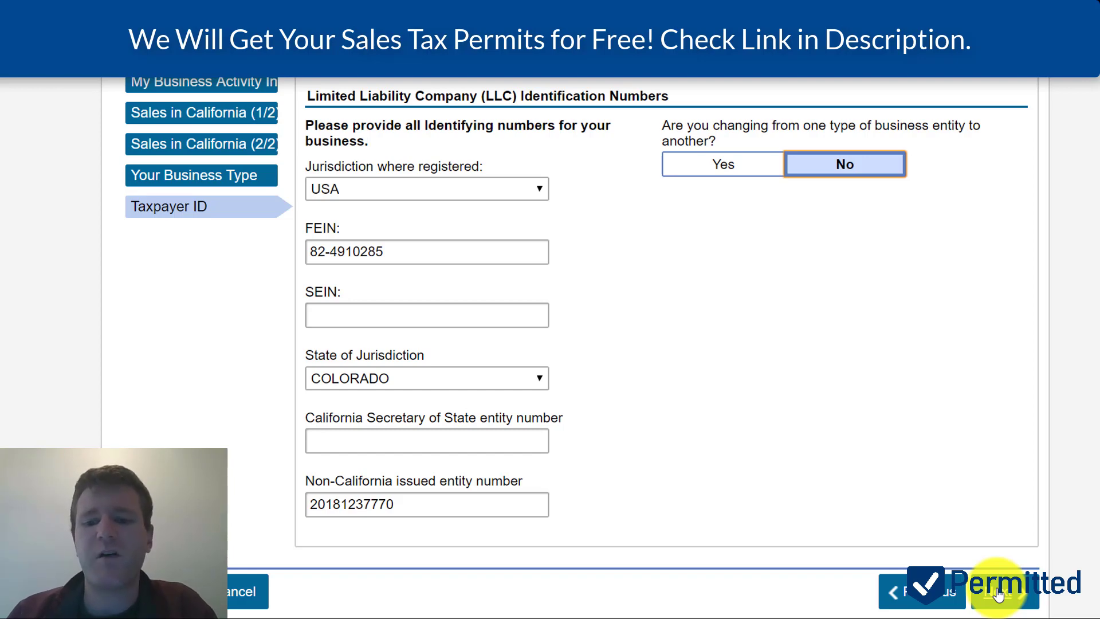
pyautogui.rightClick(998, 595)
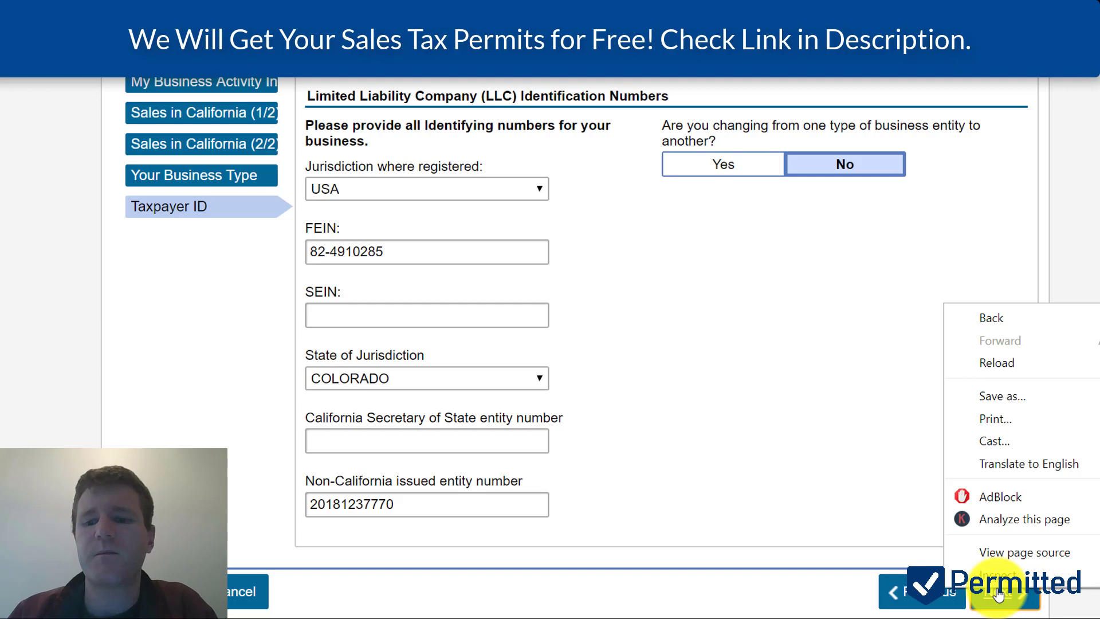
pyautogui.click(999, 595)
# - On the Existing Client step, answer No to 'Do you have a current account with CDTFA?'
pyautogui.click(999, 596)
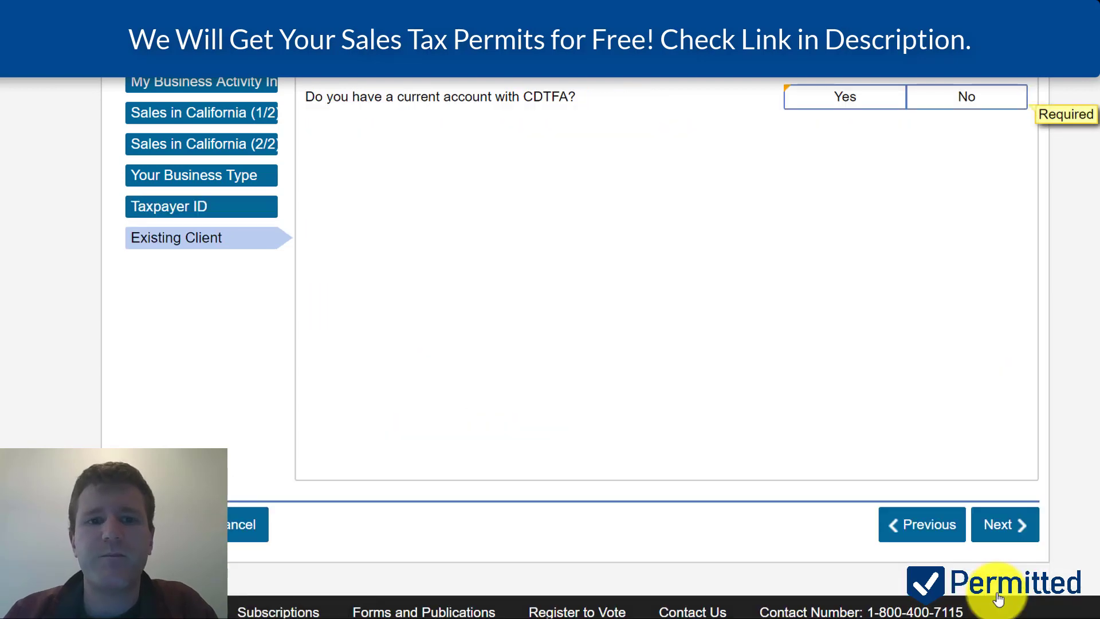
pyautogui.scroll(2, 860, 363)
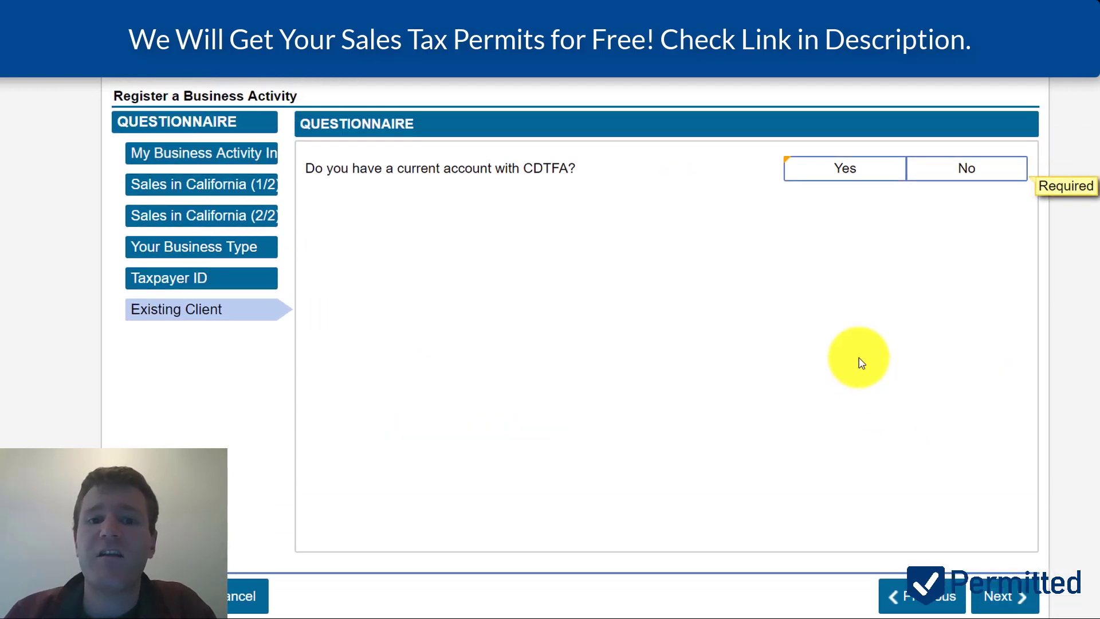
pyautogui.scroll(1, 861, 364)
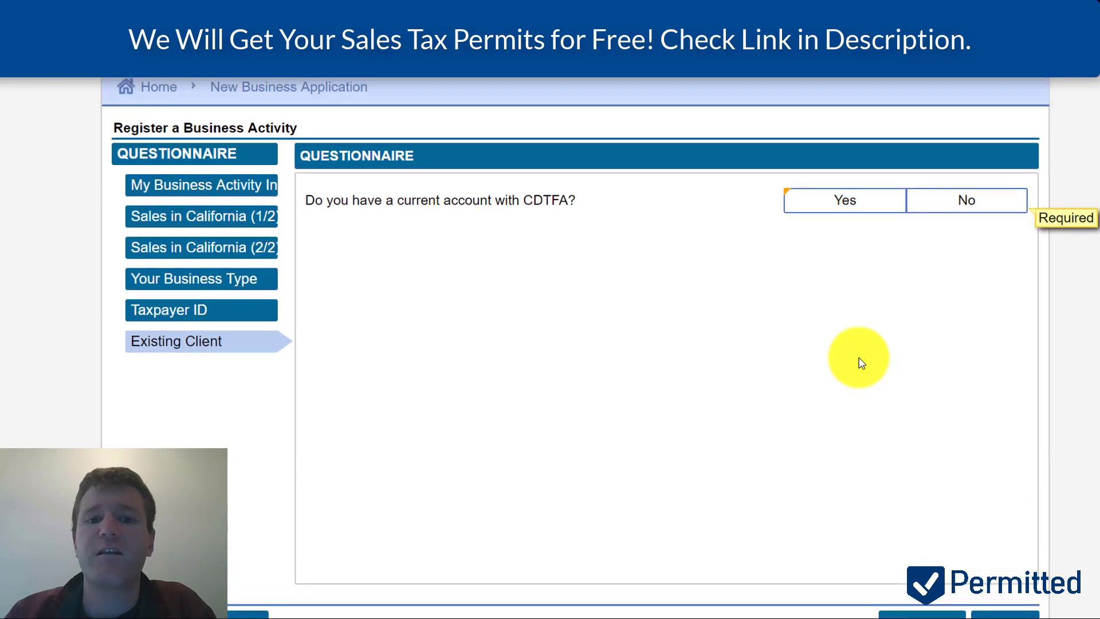
pyautogui.click(947, 208)
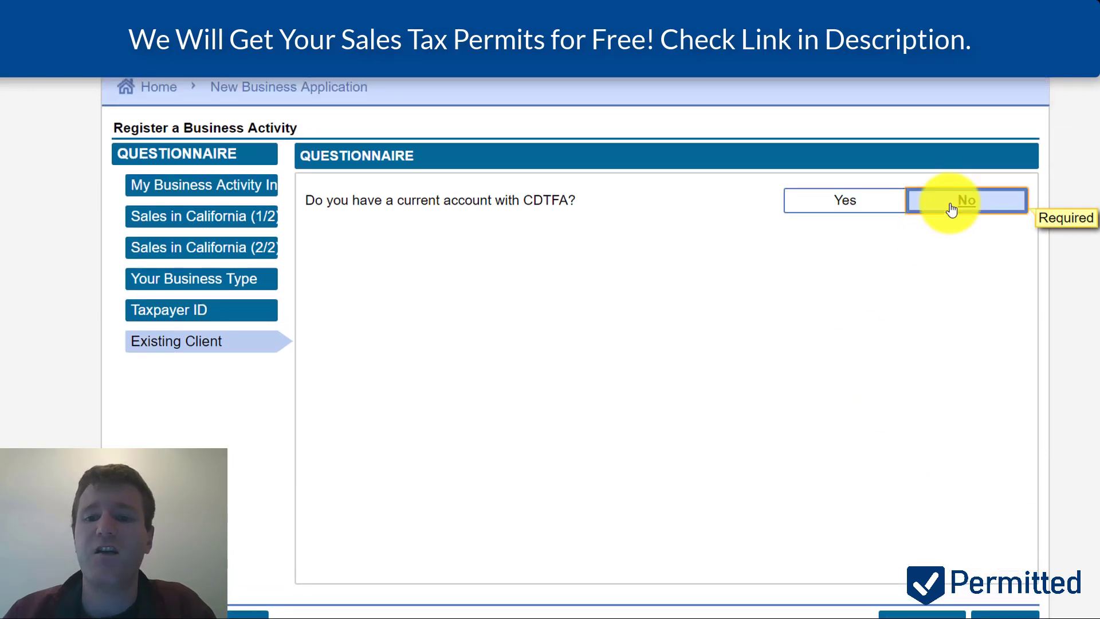
pyautogui.scroll(-1, 998, 405)
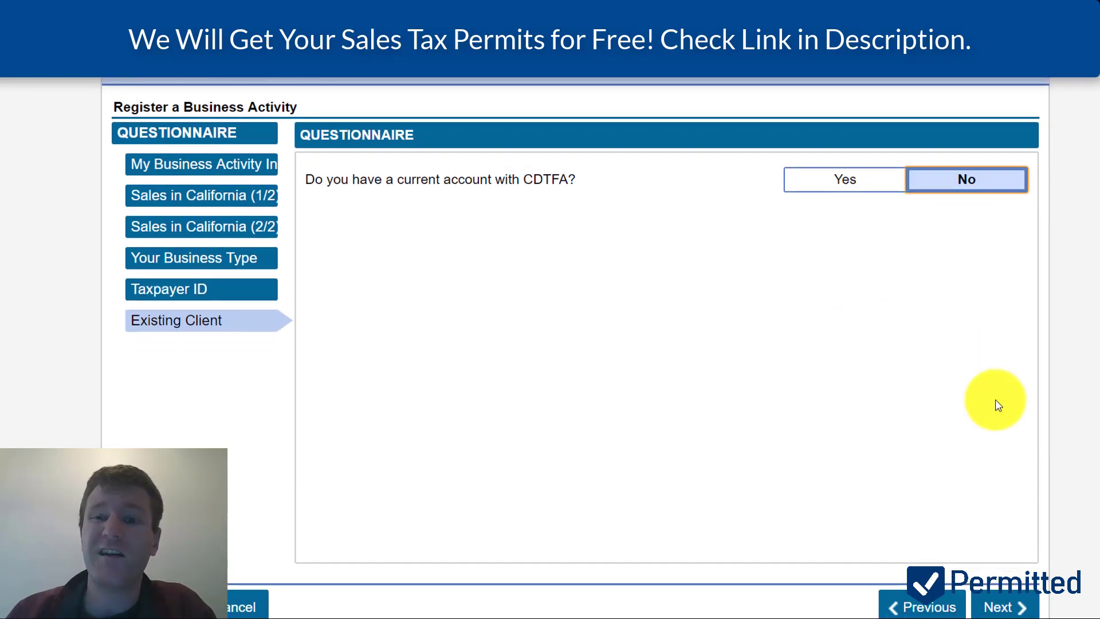
pyautogui.scroll(-1, 998, 405)
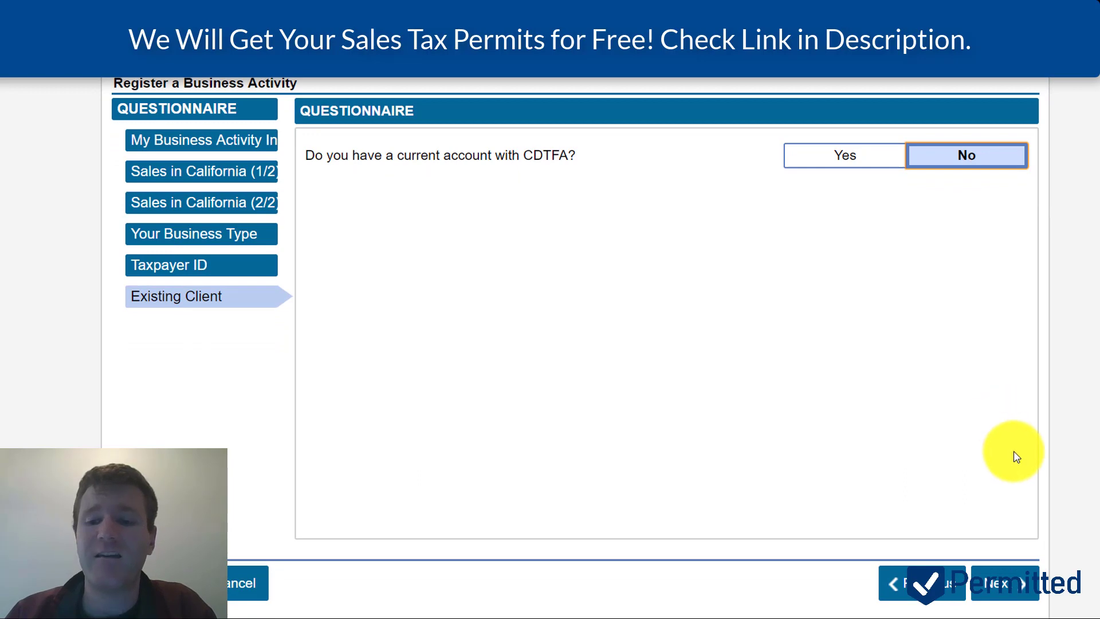
# - Review the Summary showing Seller's Permit set to Yes and proceed to Account Duration
pyautogui.click(1004, 590)
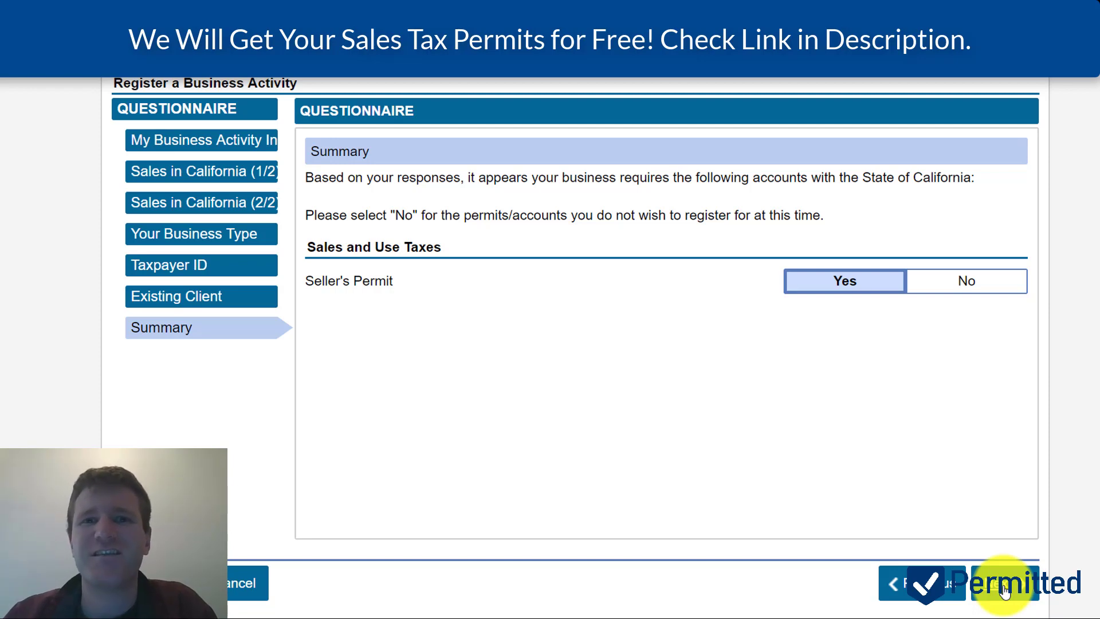
pyautogui.click(1005, 590)
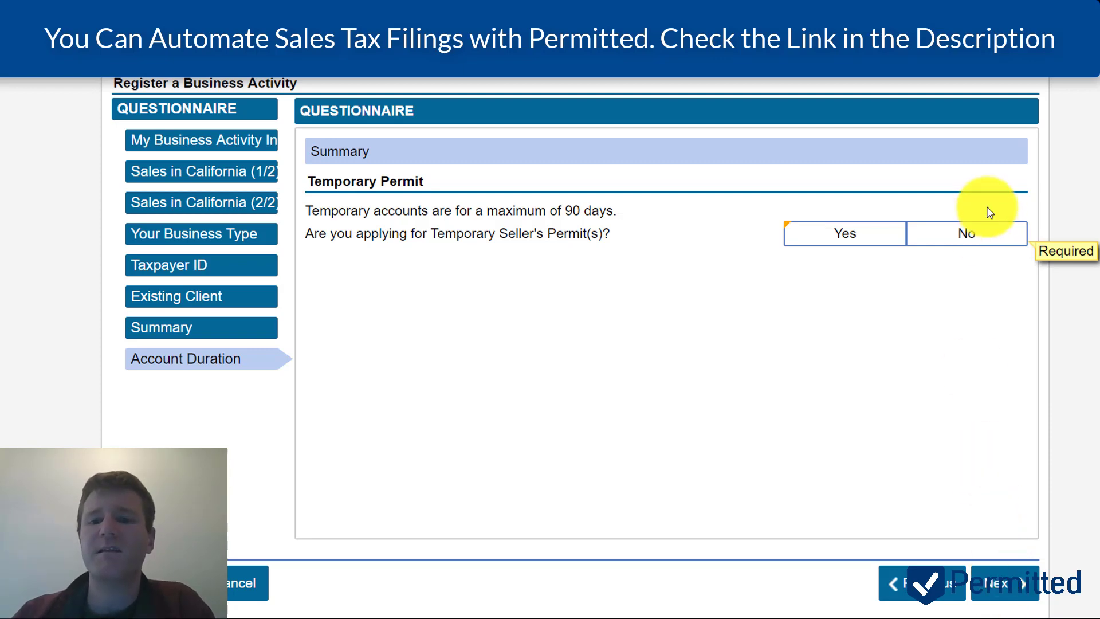
# - Answer No to applying for a temporary Seller's Permit and proceed to the LLC address
pyautogui.click(982, 236)
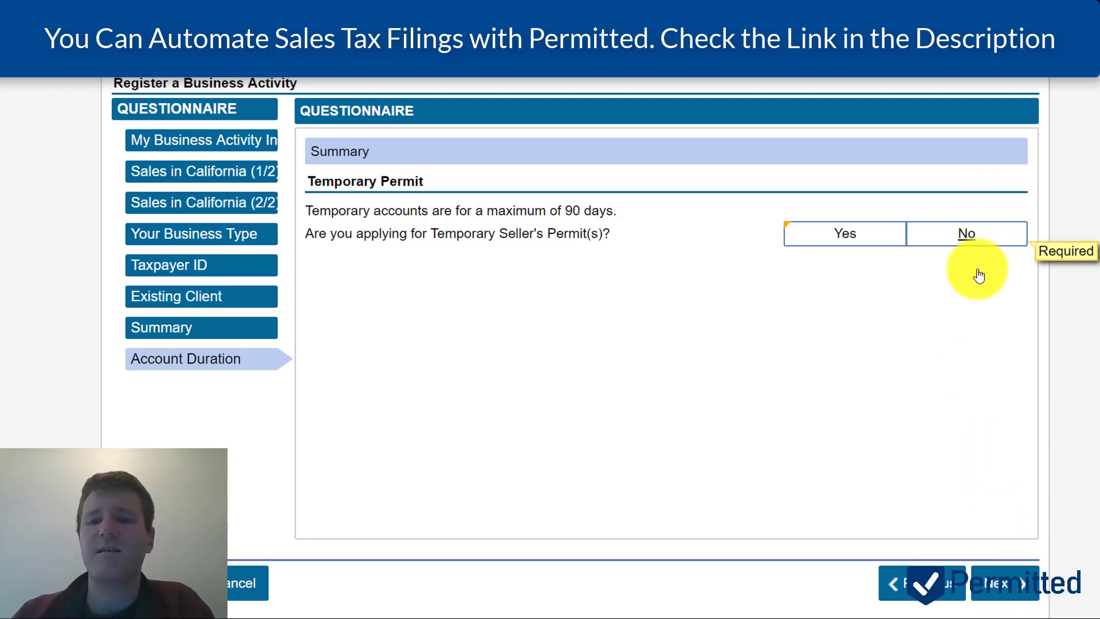
pyautogui.click(994, 582)
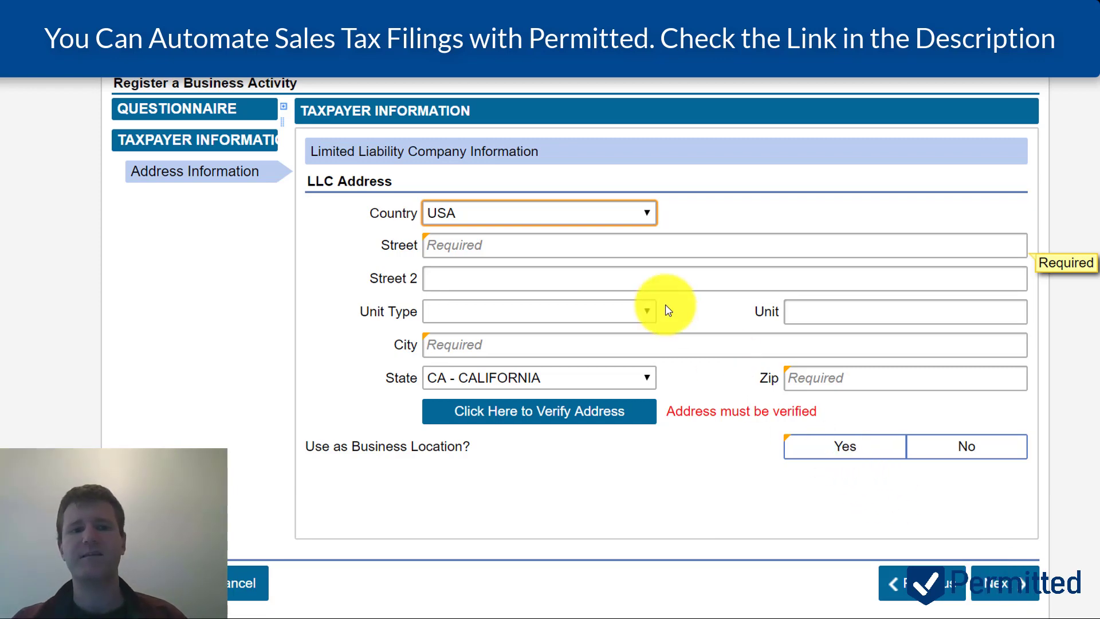
# - Enter the LLC's street address and pick its city from the autofill suggestions
pyautogui.click(537, 251)
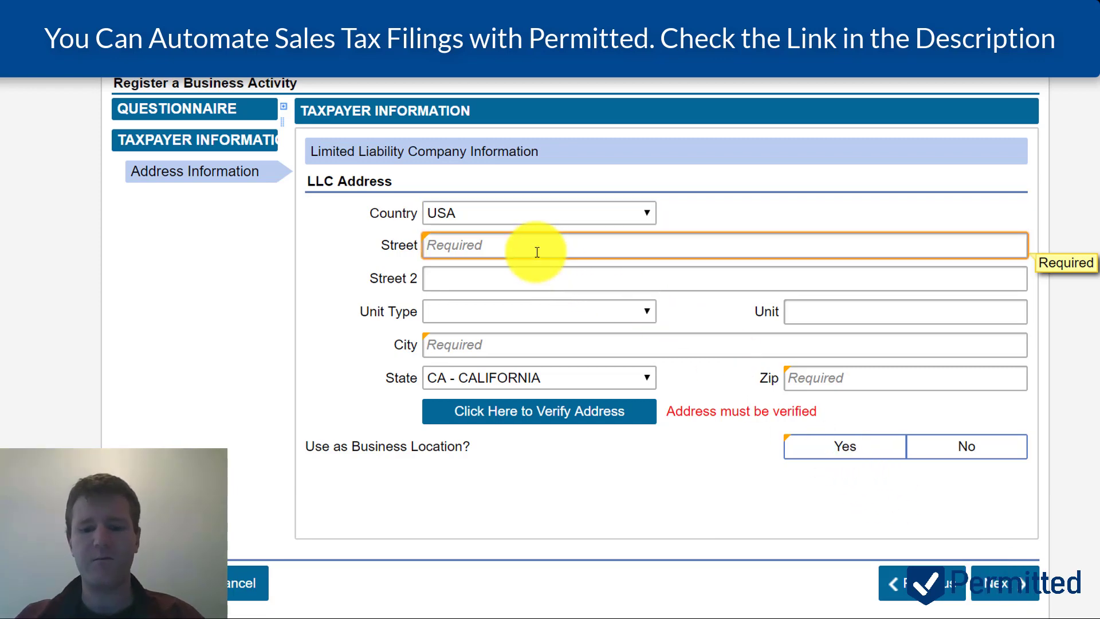
pyautogui.press('Tab')
pyautogui.press('Tab')
pyautogui.press('Tab')
pyautogui.press('Tab')
pyautogui.write('COM')
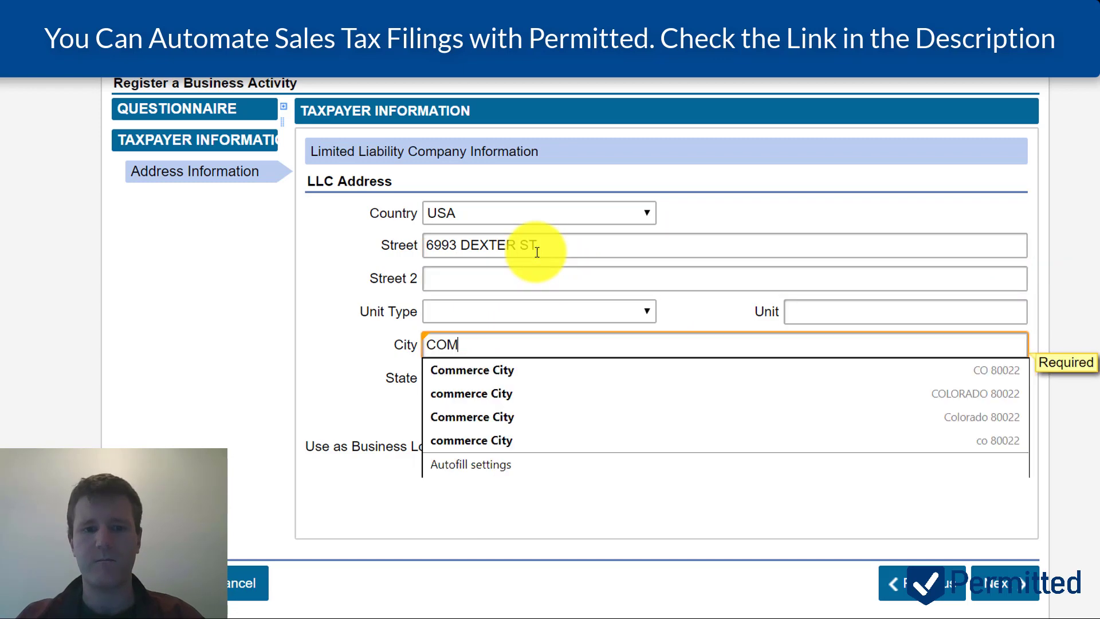
pyautogui.press('Down')
pyautogui.press('Return')
# - Verify the address, keep the verified version, and save it
pyautogui.click(590, 410)
pyautogui.click(608, 267)
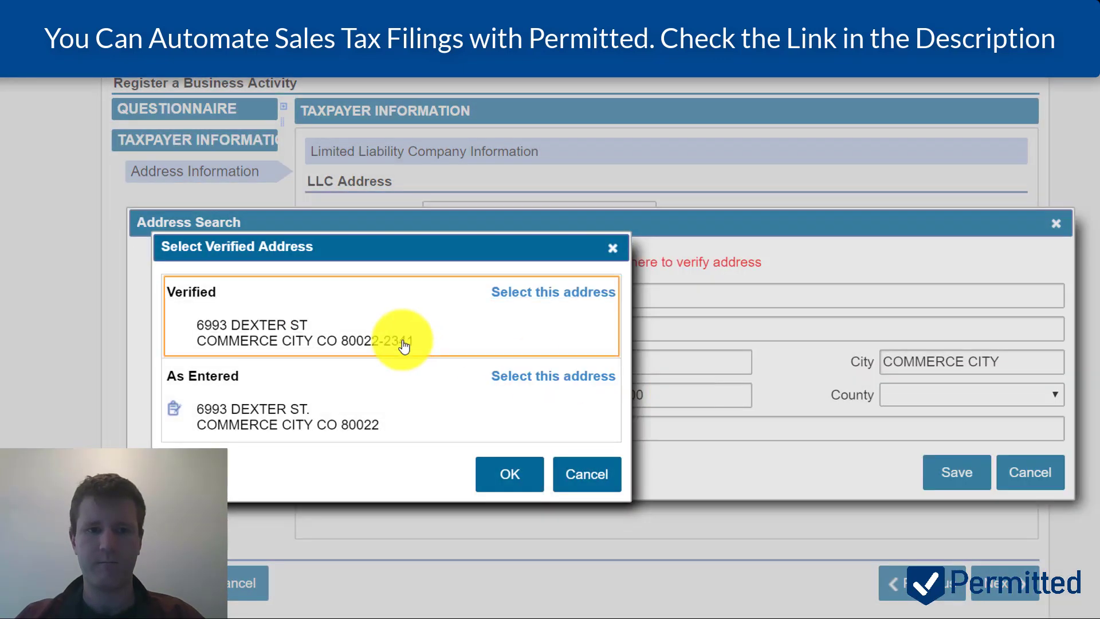
pyautogui.click(400, 343)
pyautogui.click(957, 473)
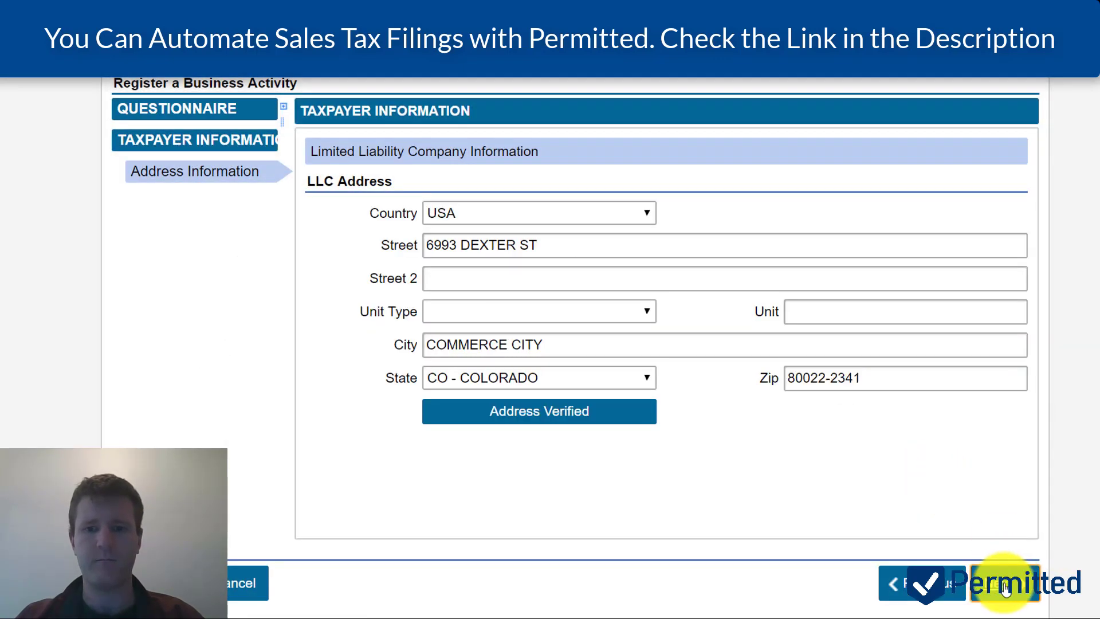
pyautogui.click(1006, 588)
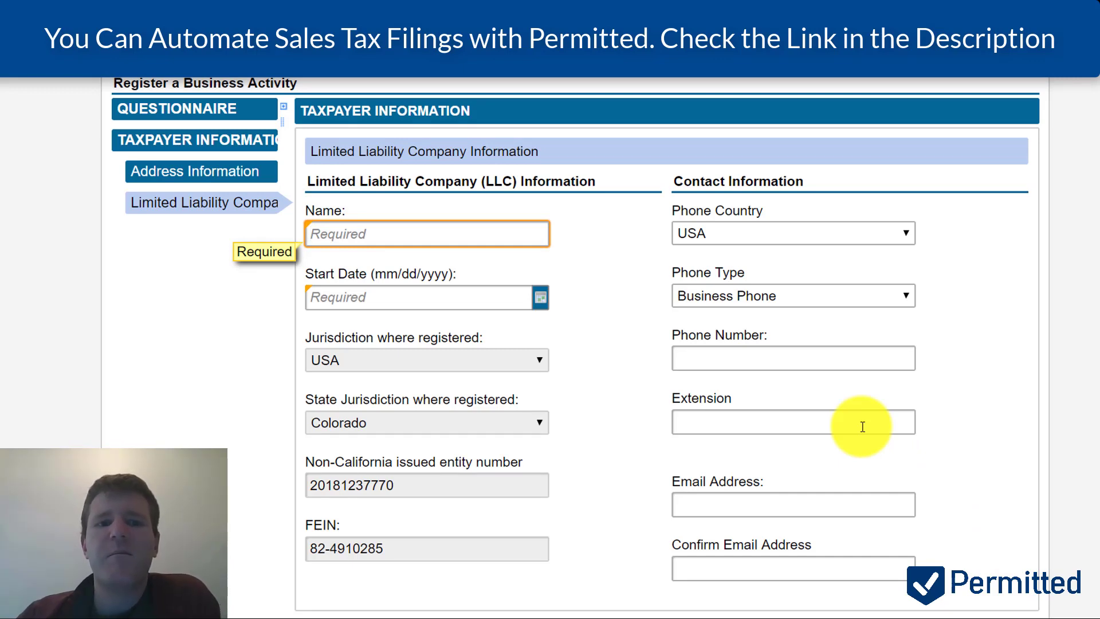
# - Type PERMITTED LLC into the LLC Name field, removing a stray letter first
pyautogui.scroll(-1, 863, 426)
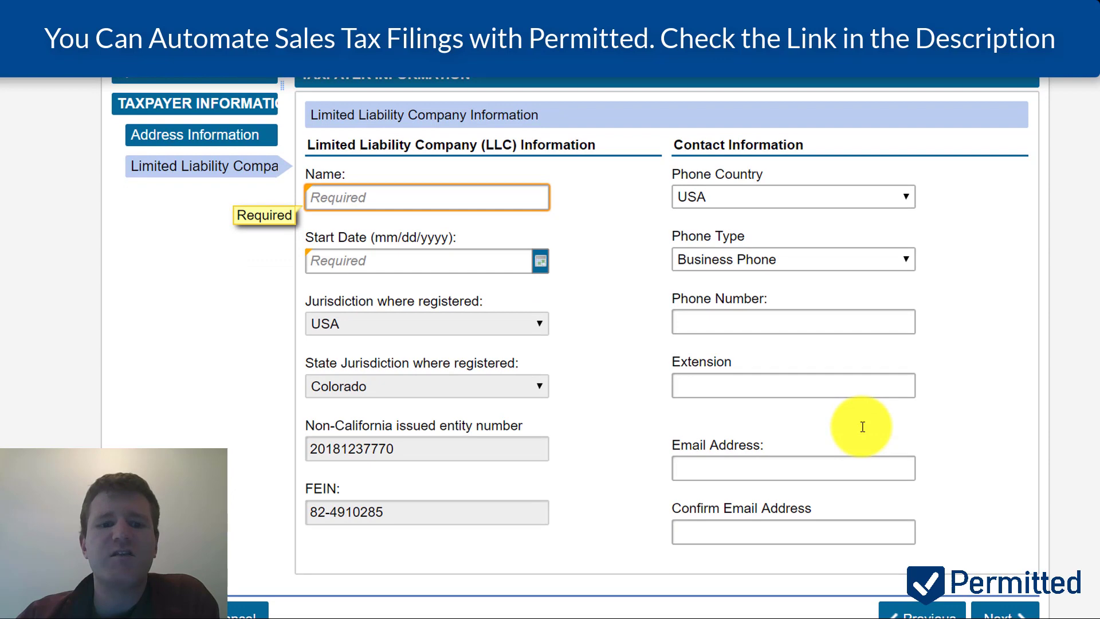
pyautogui.scroll(1, 862, 426)
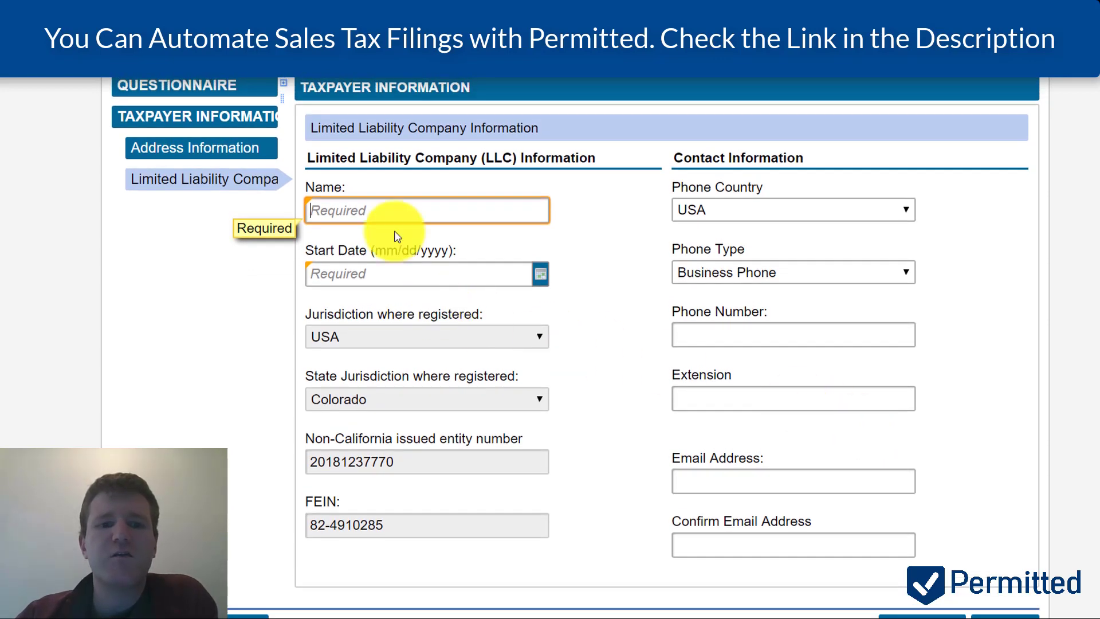
pyautogui.click(379, 205)
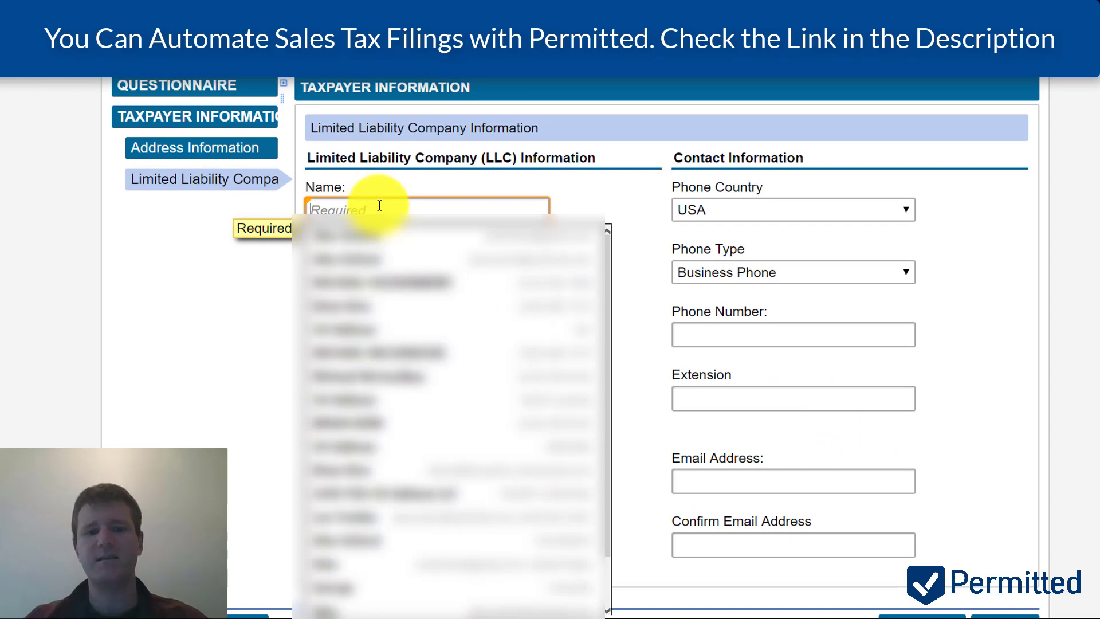
pyautogui.write('D')
pyautogui.press('BackSpace')
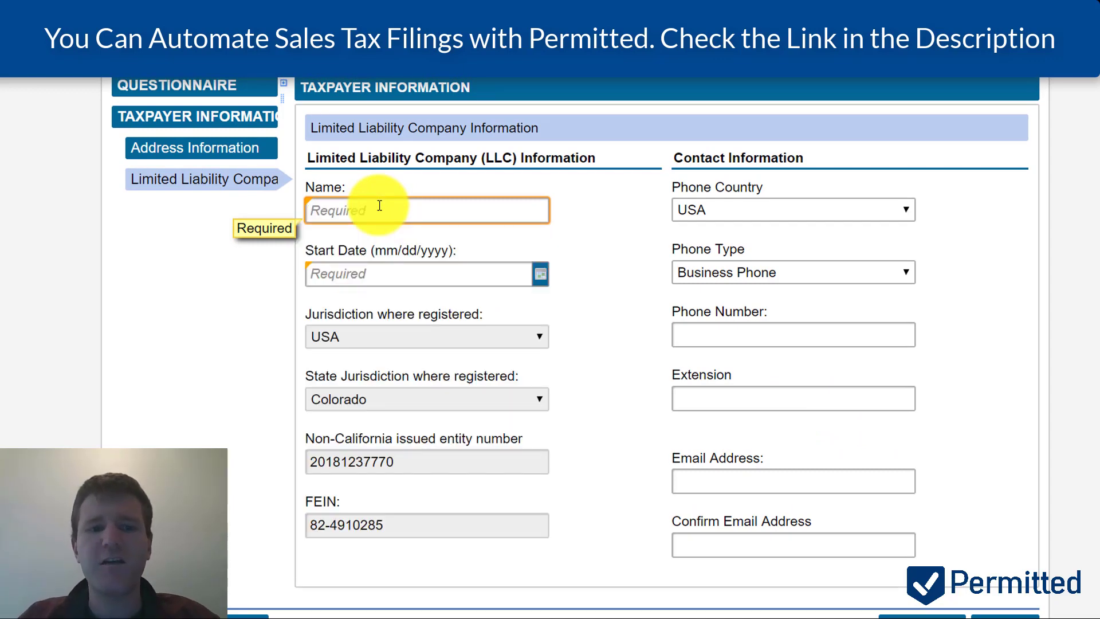
pyautogui.write('PERMITTED LLC')
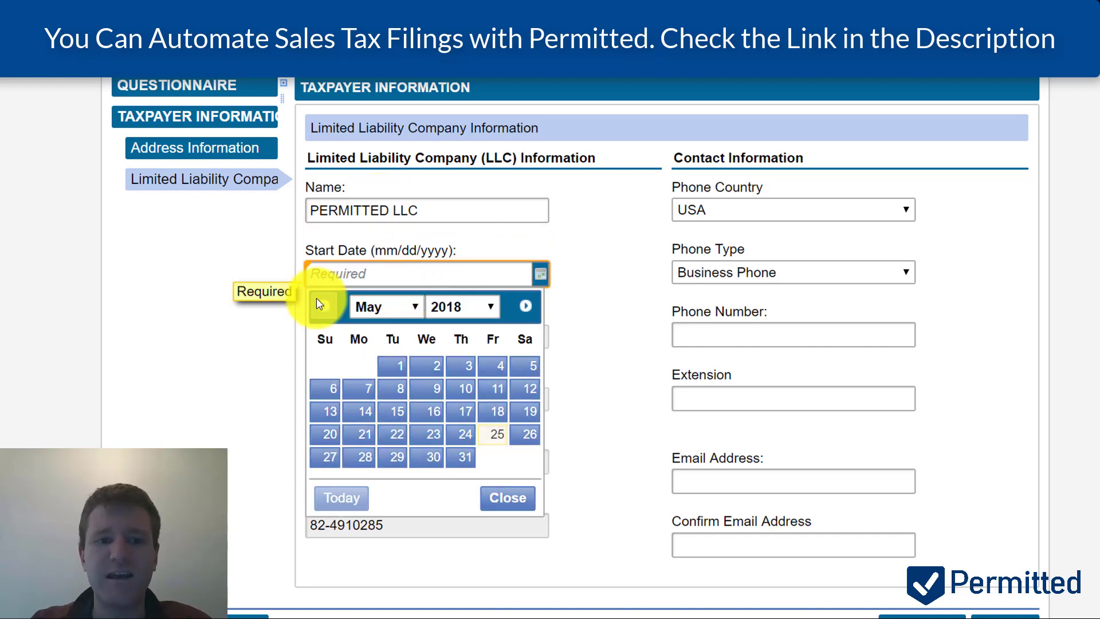
# - Step the calendar back to April 2018 and pick day 1, making the start date 01-Apr-2018
pyautogui.click(323, 306)
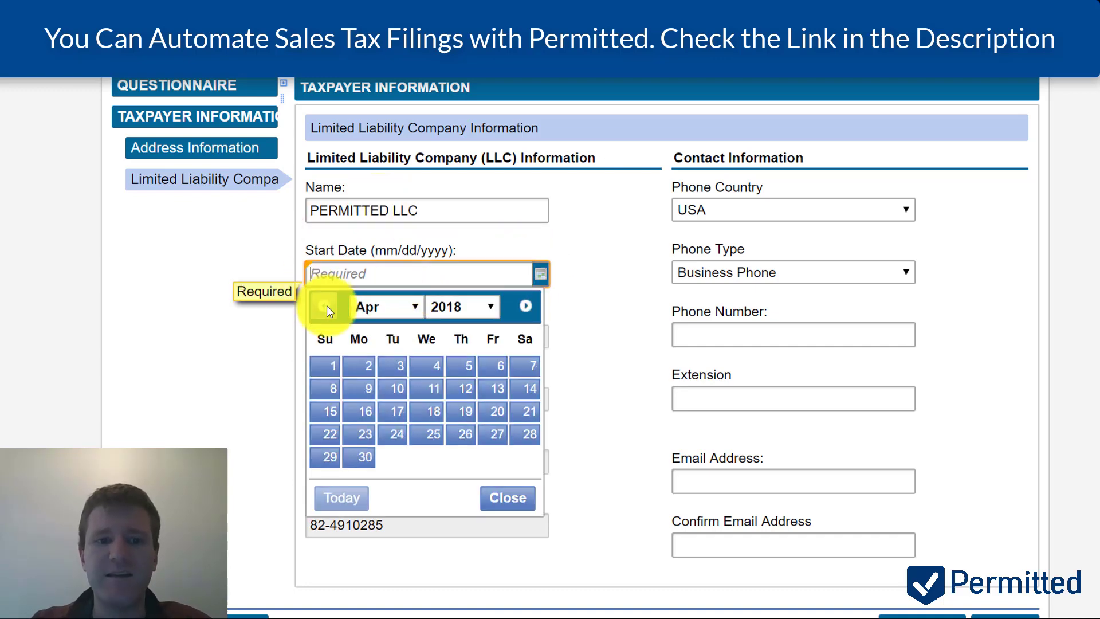
pyautogui.click(328, 368)
pyautogui.scroll(-1, 569, 391)
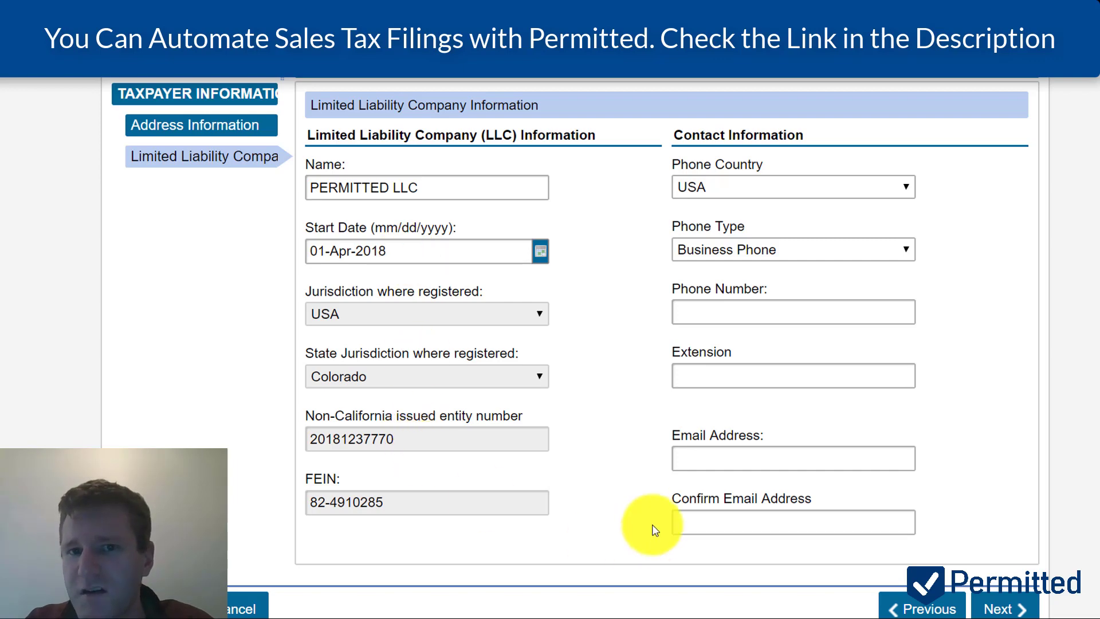
# - Enter the business phone number and contact e-mail, confirm the e-mail, and go to the next page
pyautogui.click(716, 317)
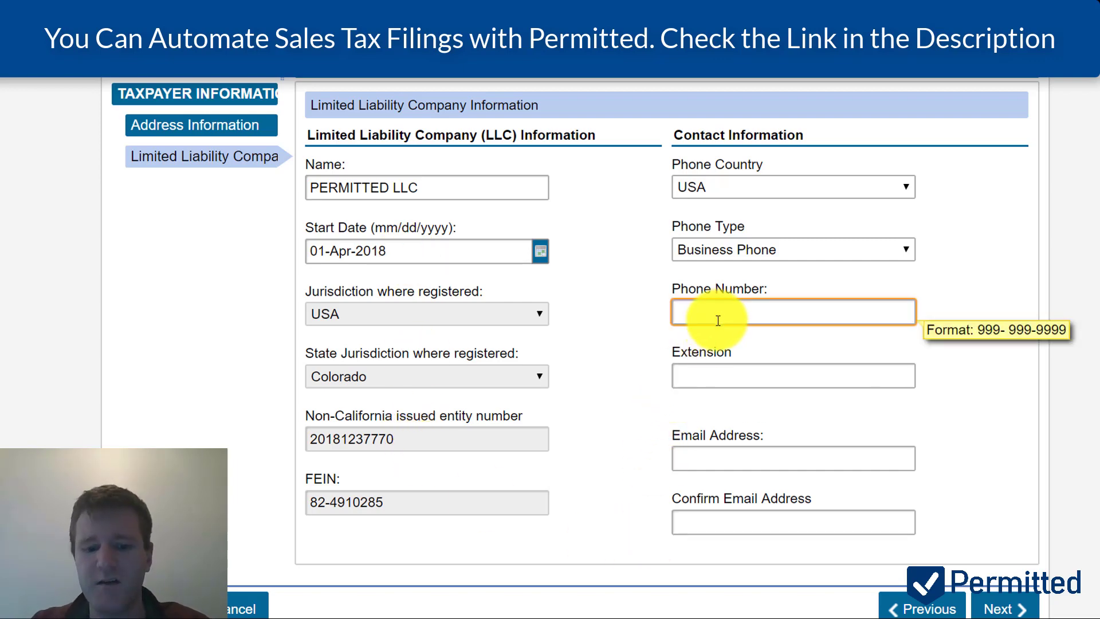
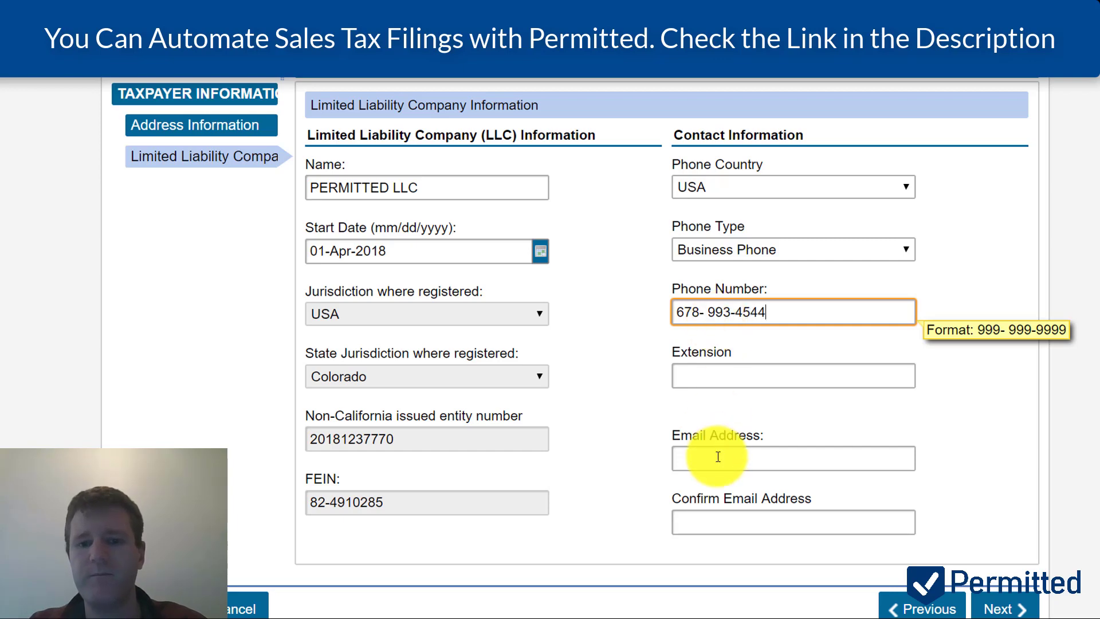
pyautogui.click(718, 457)
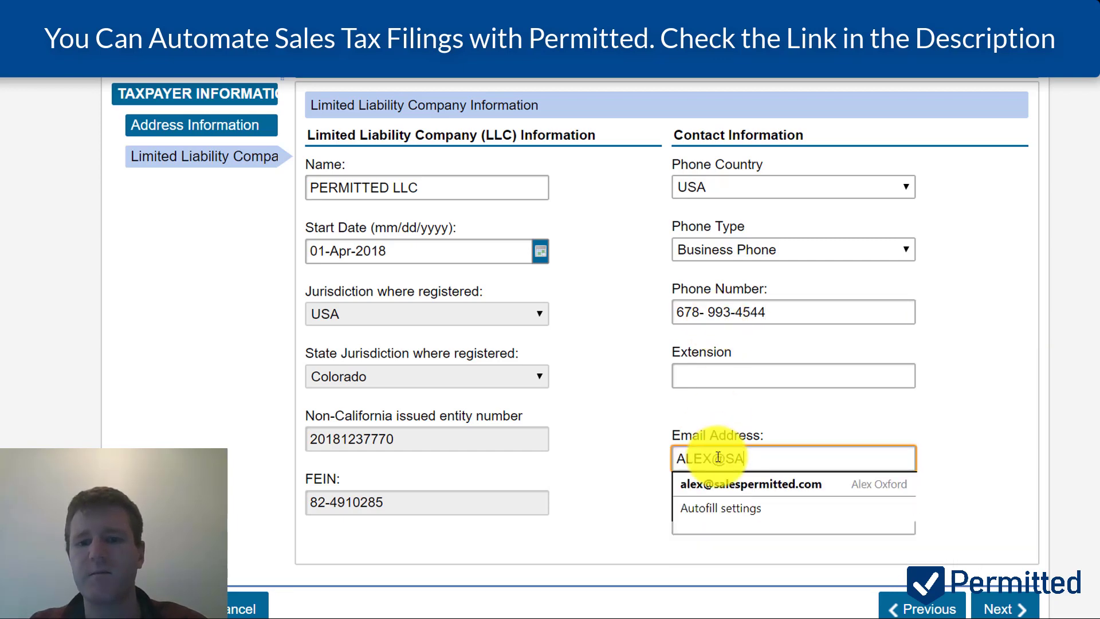
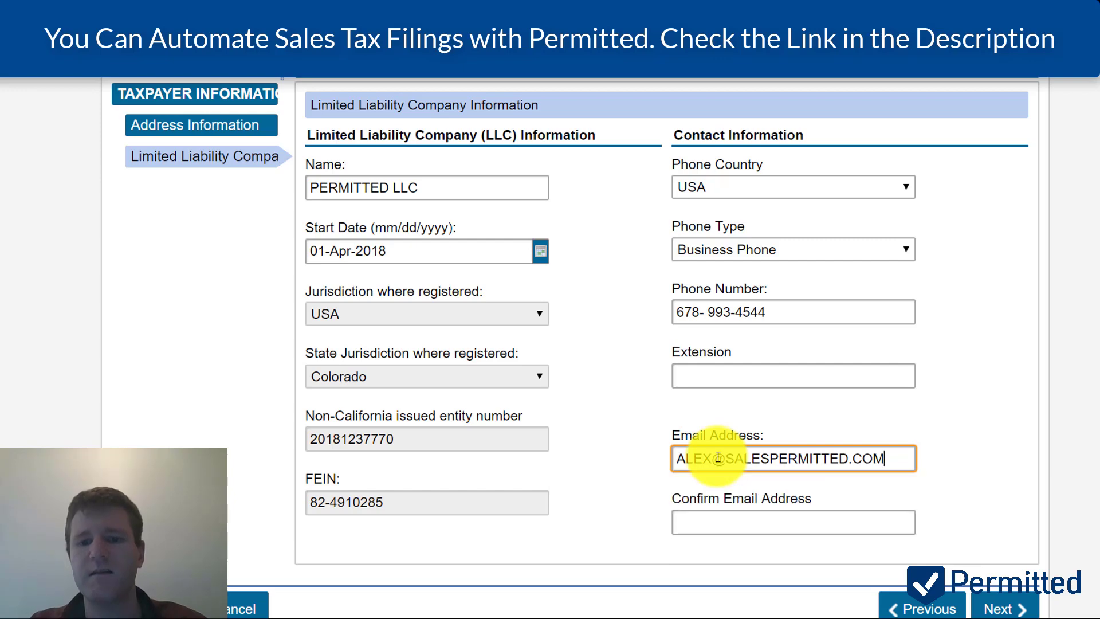
pyautogui.press('Tab')
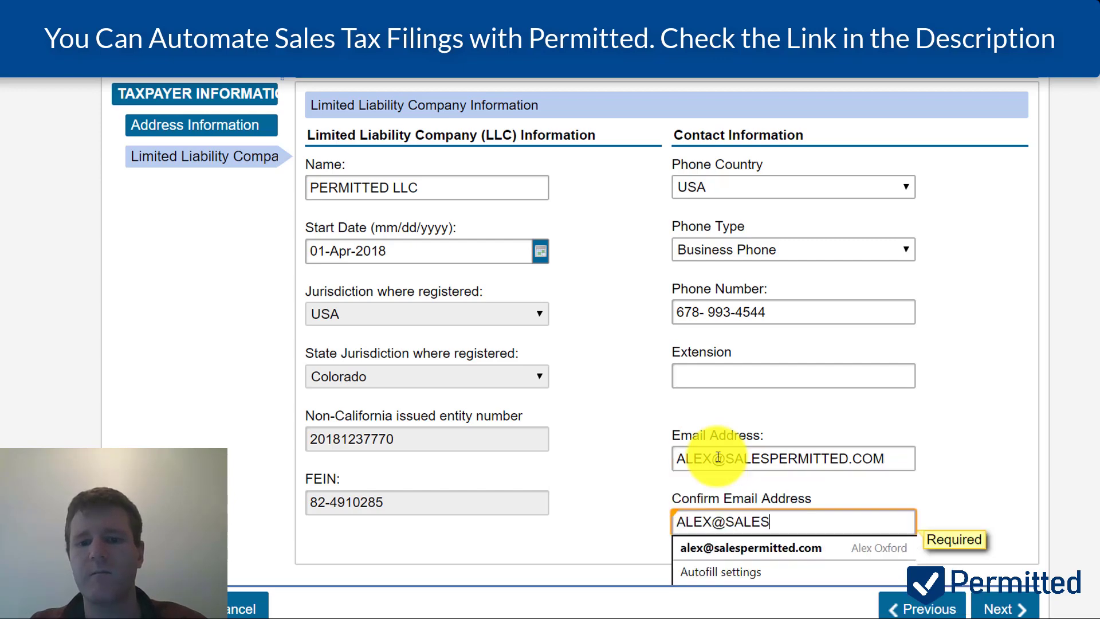
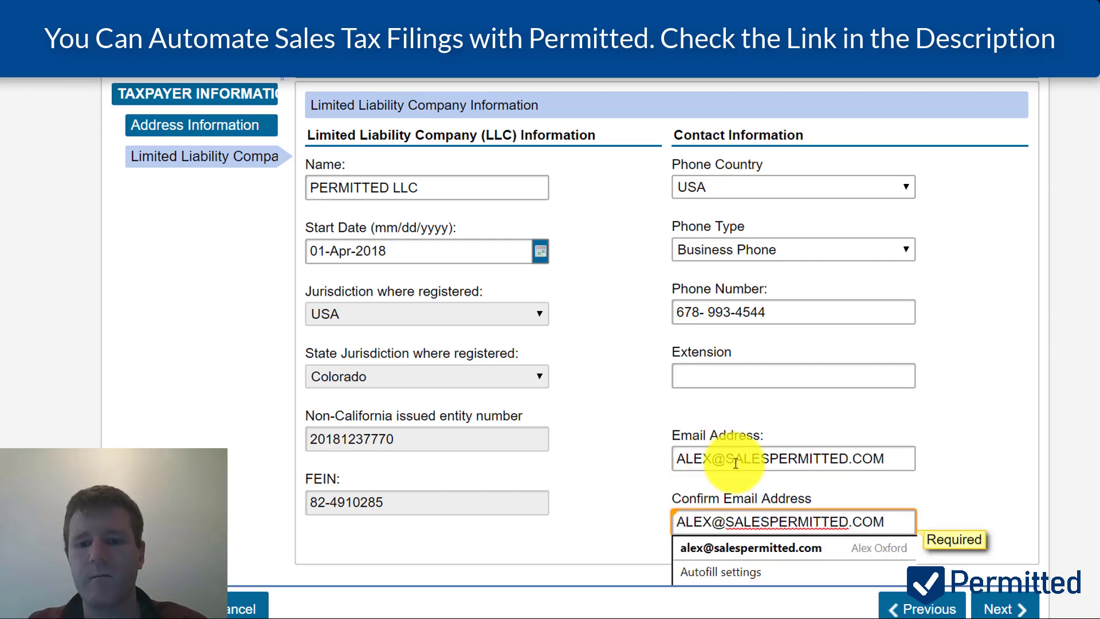
pyautogui.click(1025, 607)
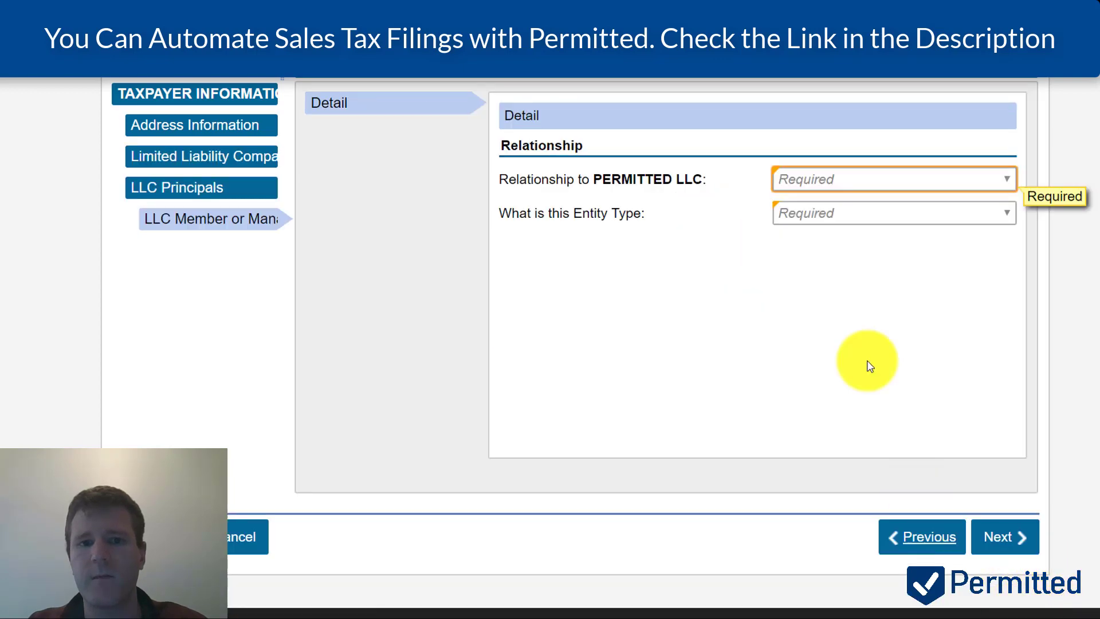
# - Change the principal's relationship from Manager to Member and set the entity type to Individual
pyautogui.click(881, 181)
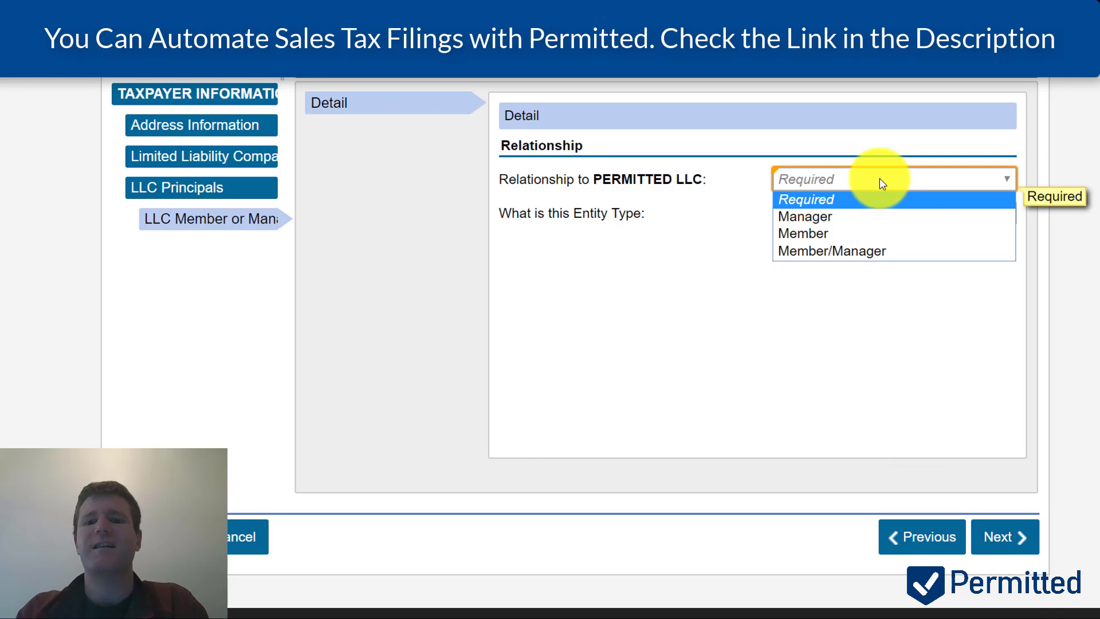
pyautogui.click(861, 215)
pyautogui.click(860, 216)
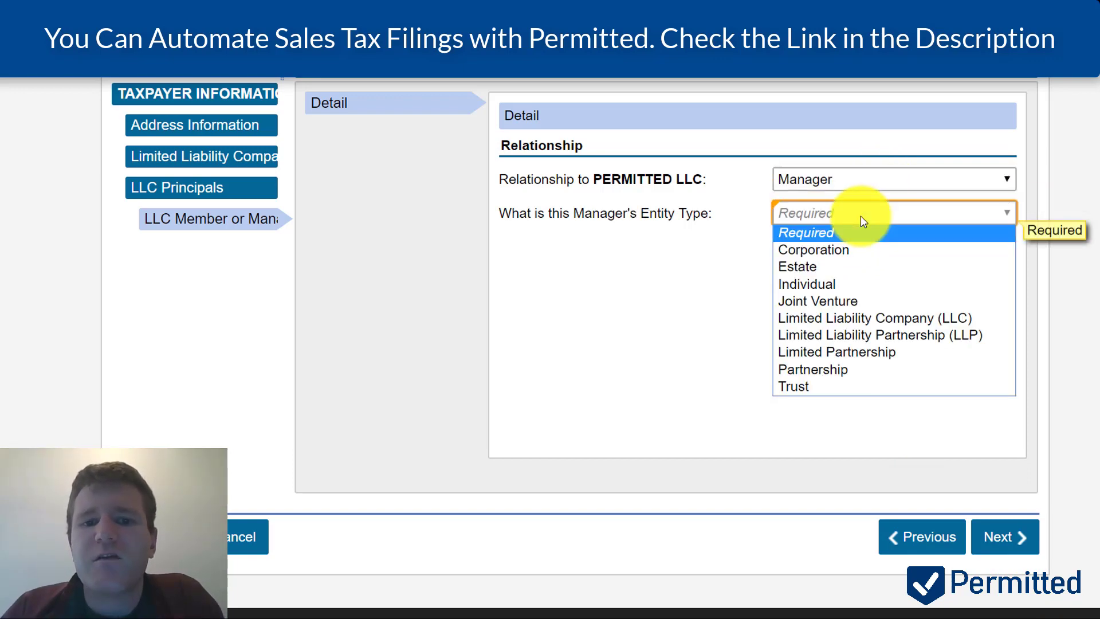
pyautogui.click(861, 216)
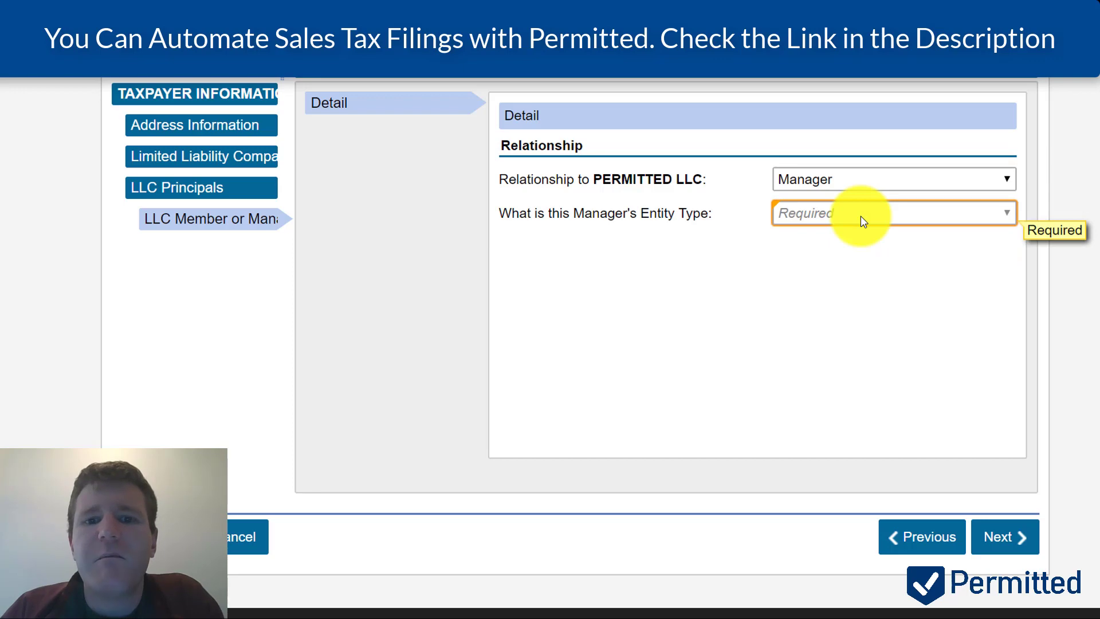
pyautogui.click(857, 216)
pyautogui.click(847, 185)
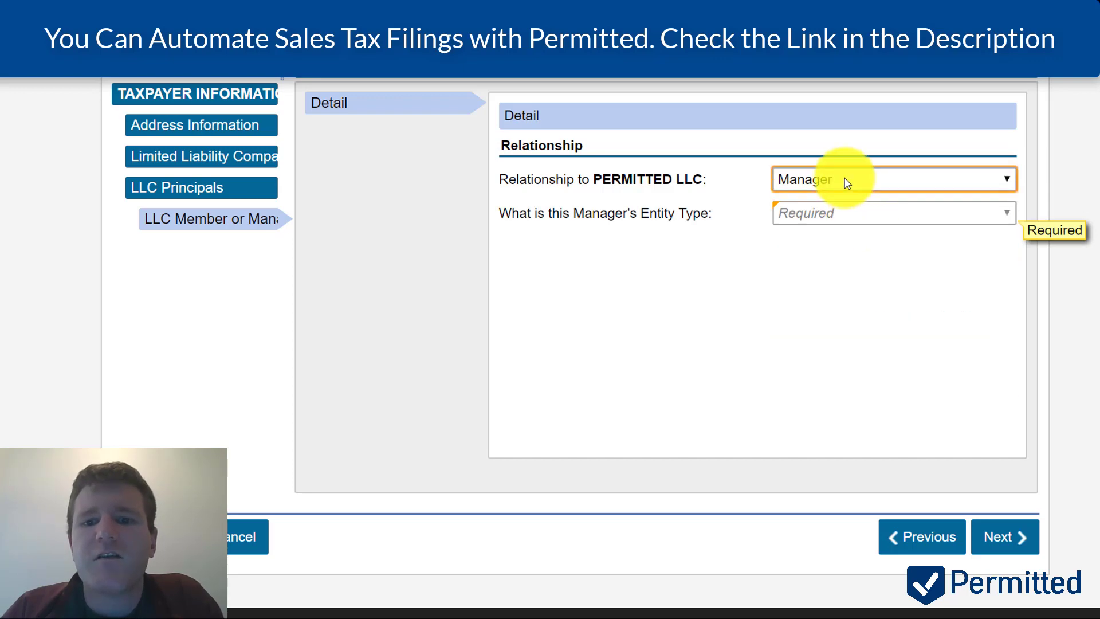
pyautogui.click(847, 185)
pyautogui.click(823, 232)
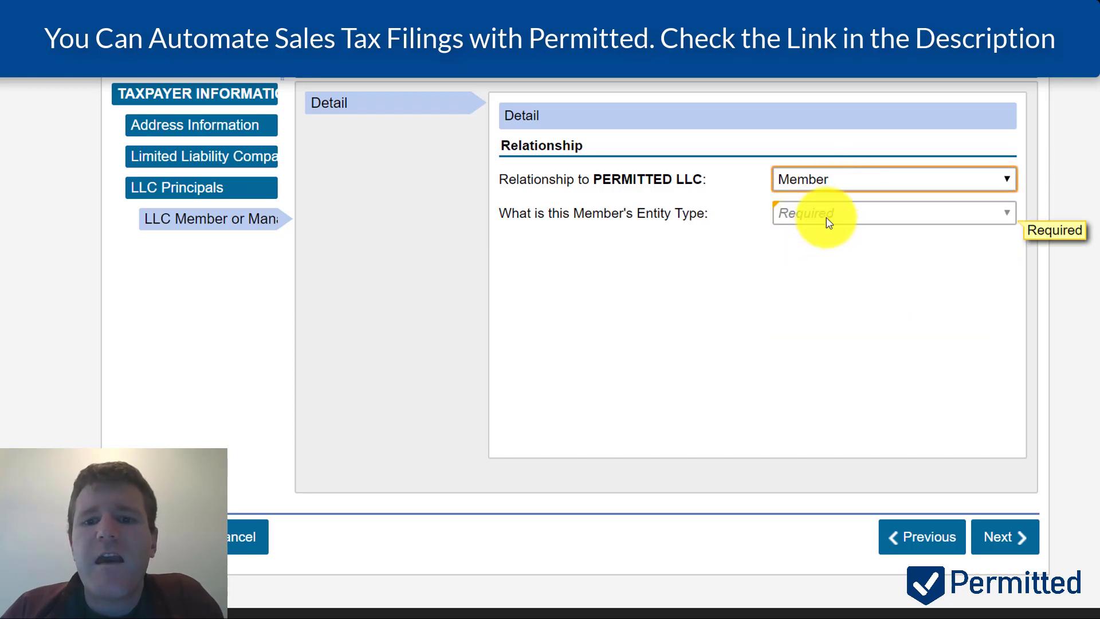
pyautogui.click(828, 217)
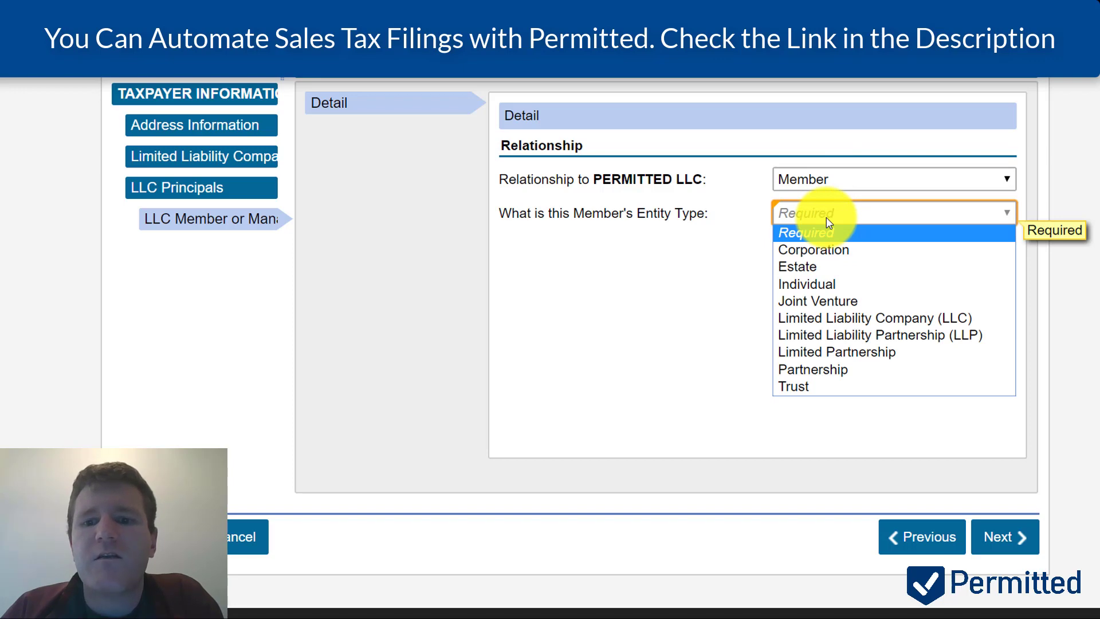
pyautogui.click(822, 286)
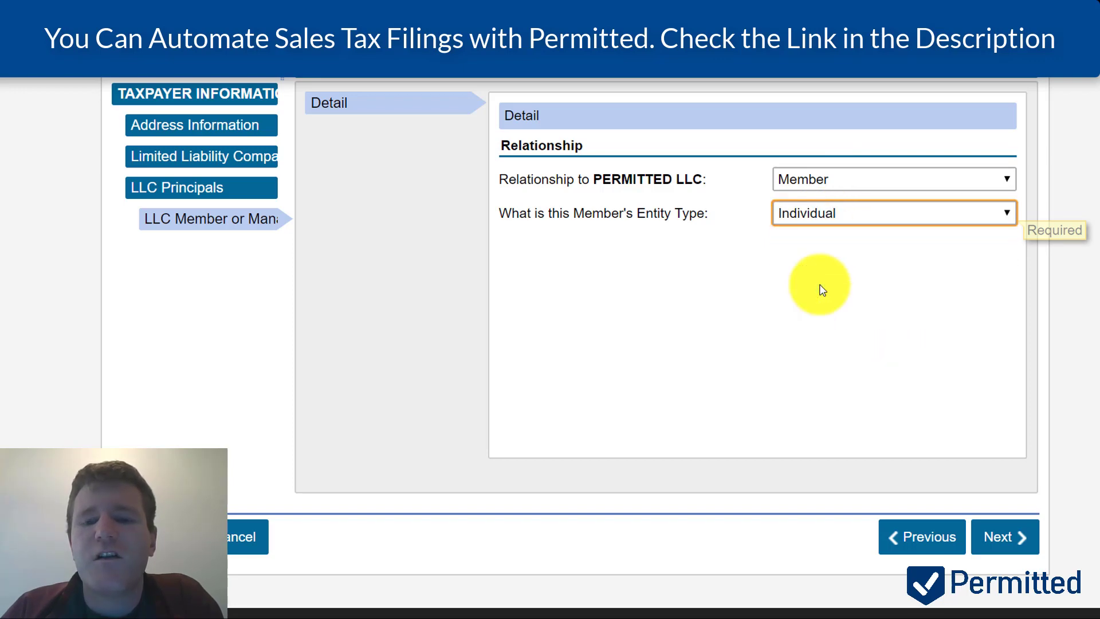
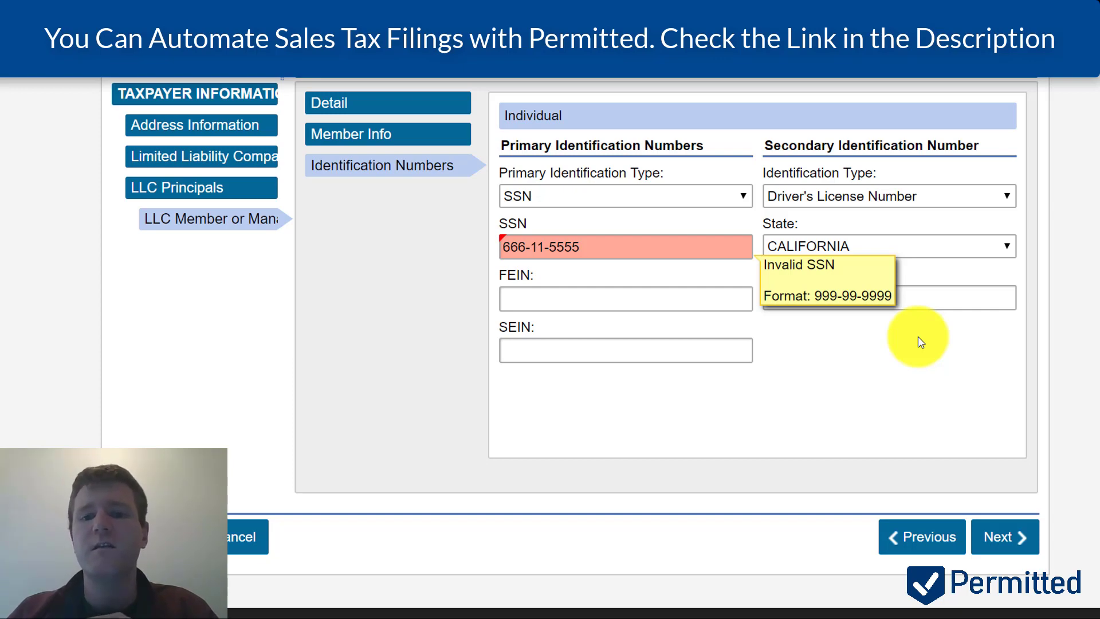
# - Set the driver's licence issuing state to COLORADO
pyautogui.click(897, 251)
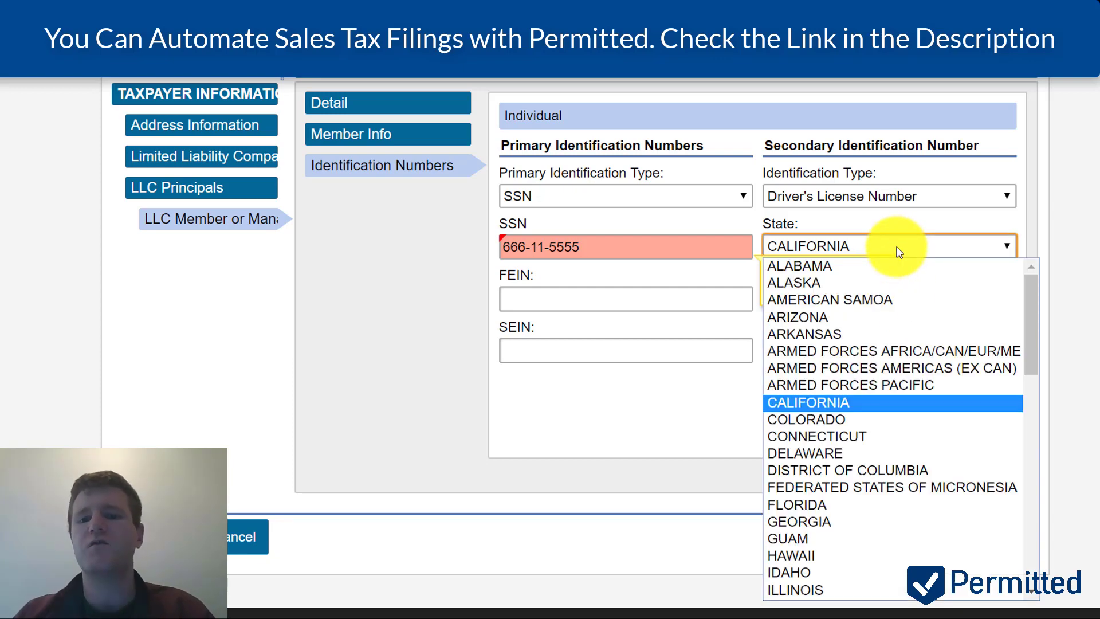
pyautogui.click(855, 422)
pyautogui.rightClick(875, 385)
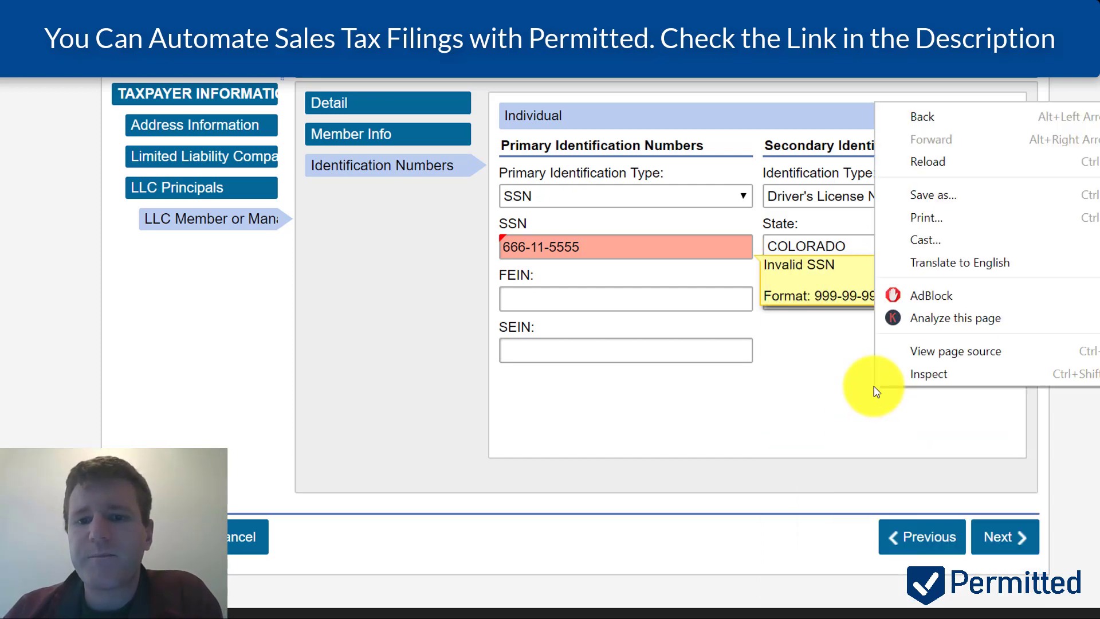
pyautogui.rightClick(840, 380)
# - Replace the invalid SSN with the member's correct SSN, enter the driver's licence number, and continue
pyautogui.tripleClick(617, 259)
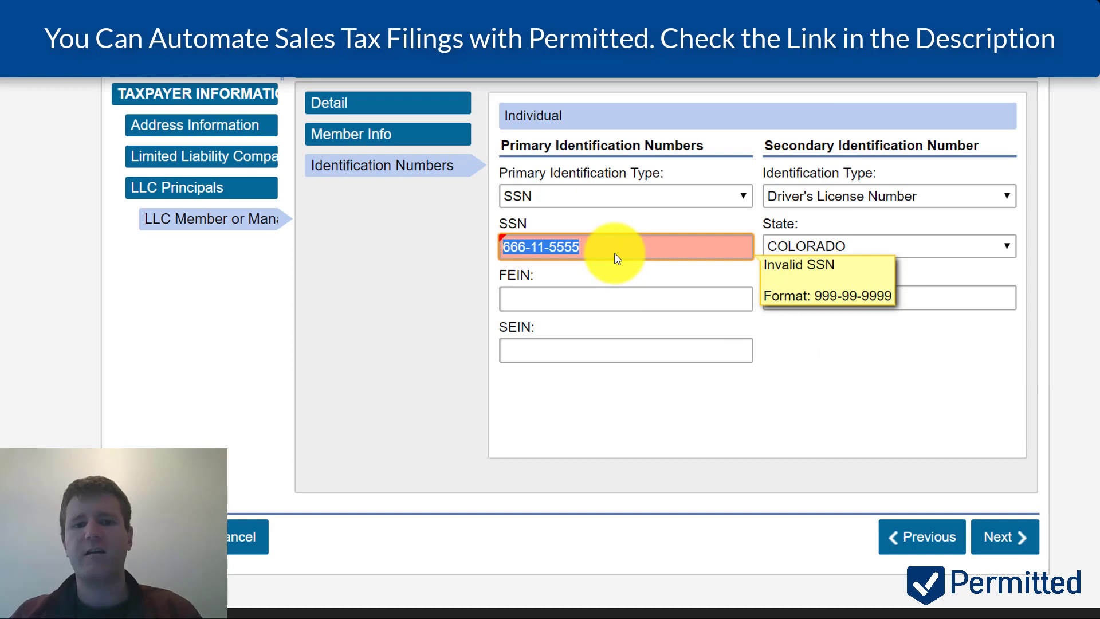
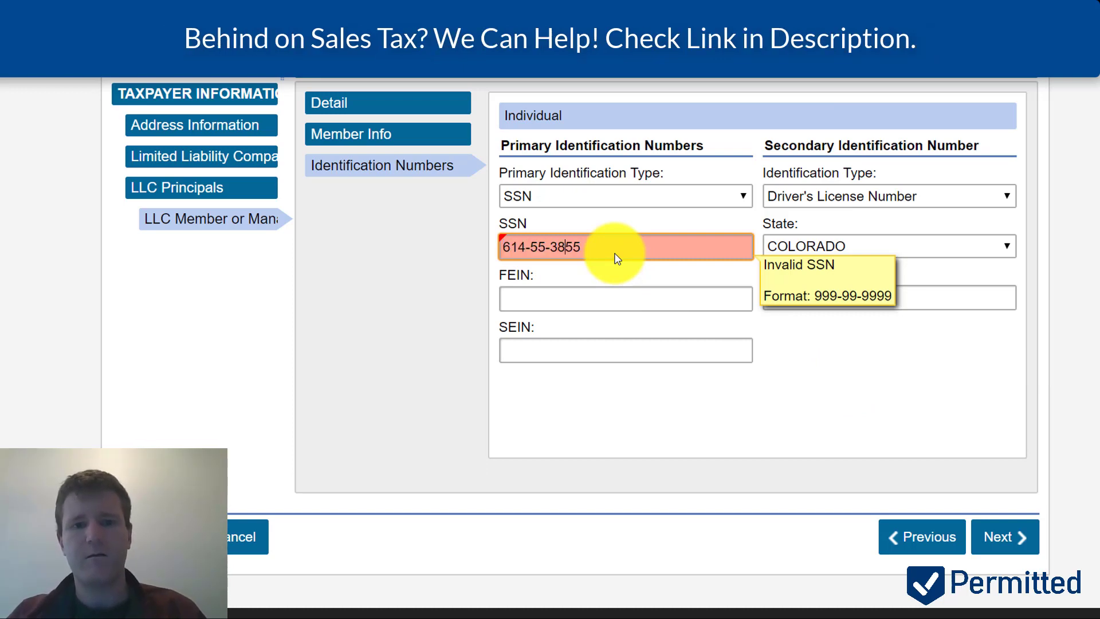
pyautogui.click(616, 296)
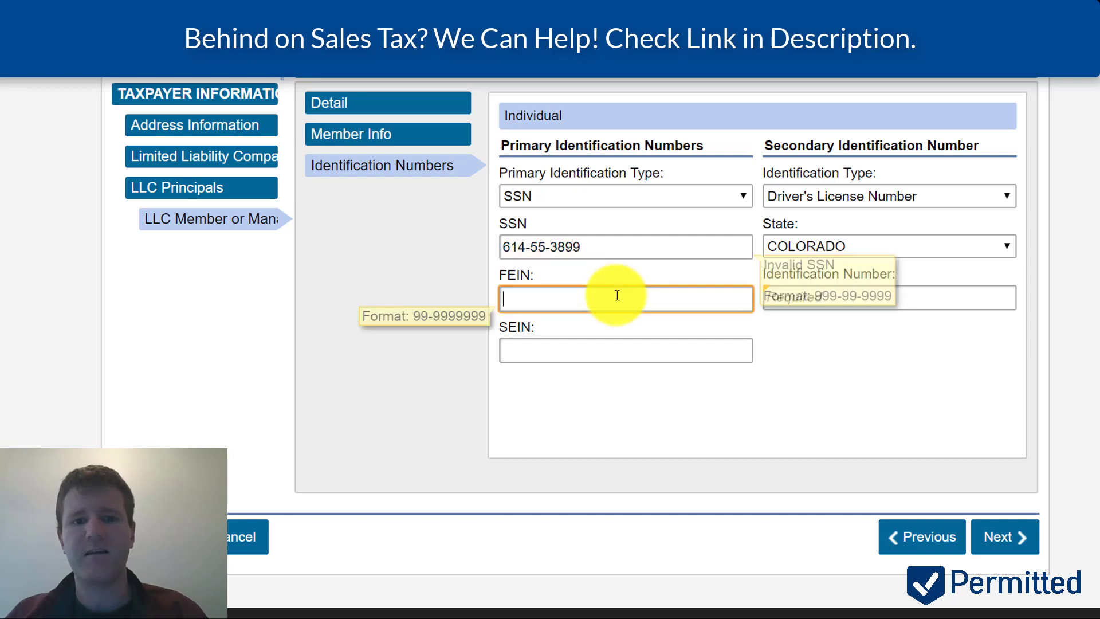
pyautogui.click(899, 300)
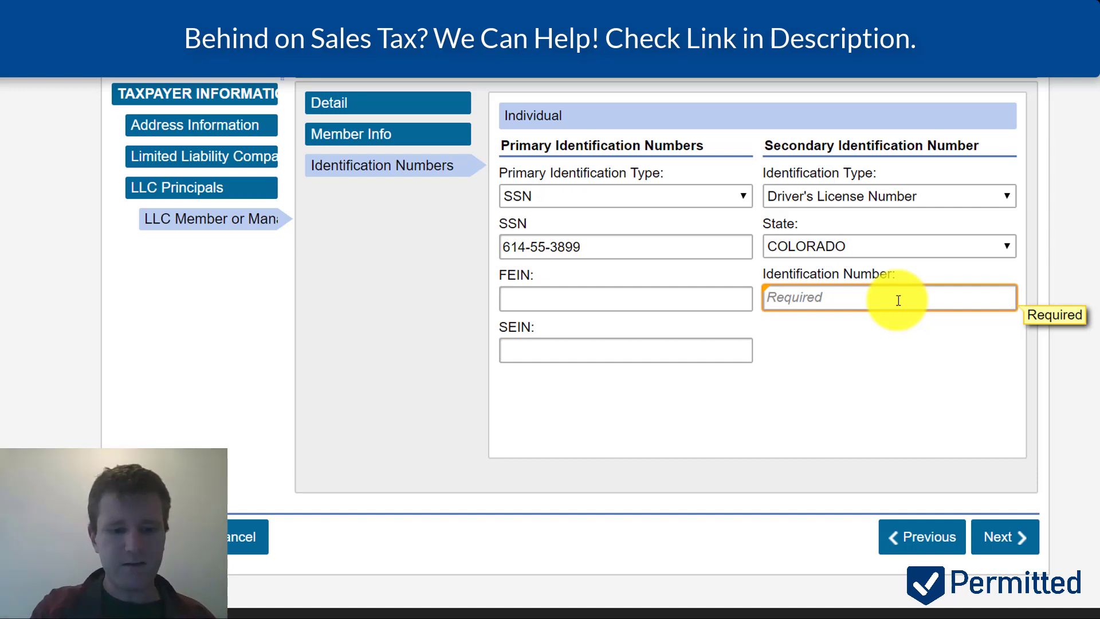
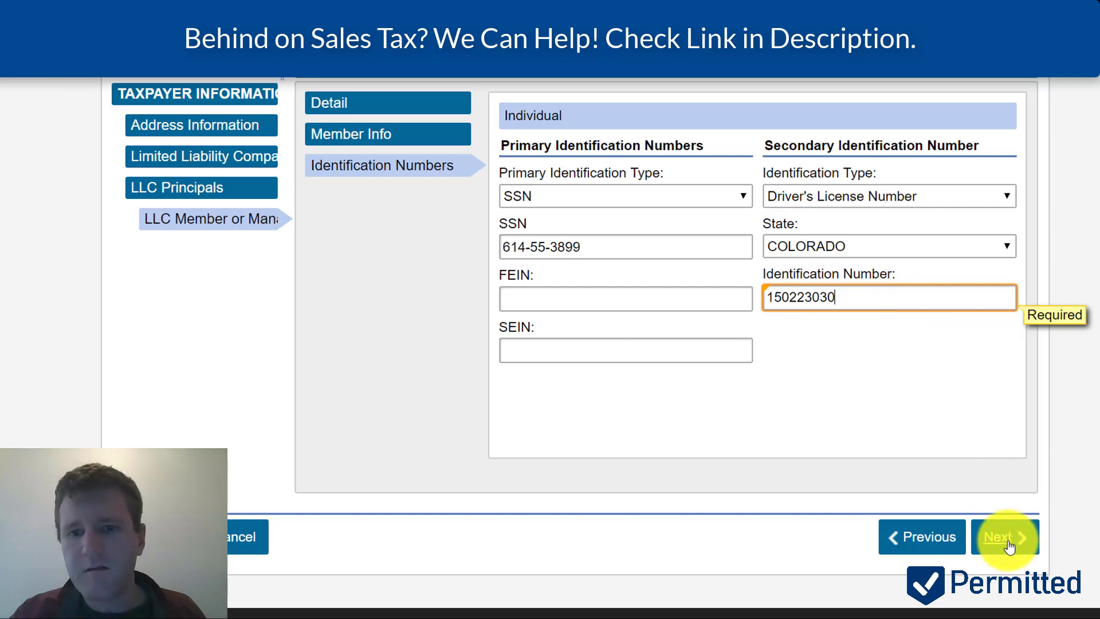
pyautogui.click(1009, 542)
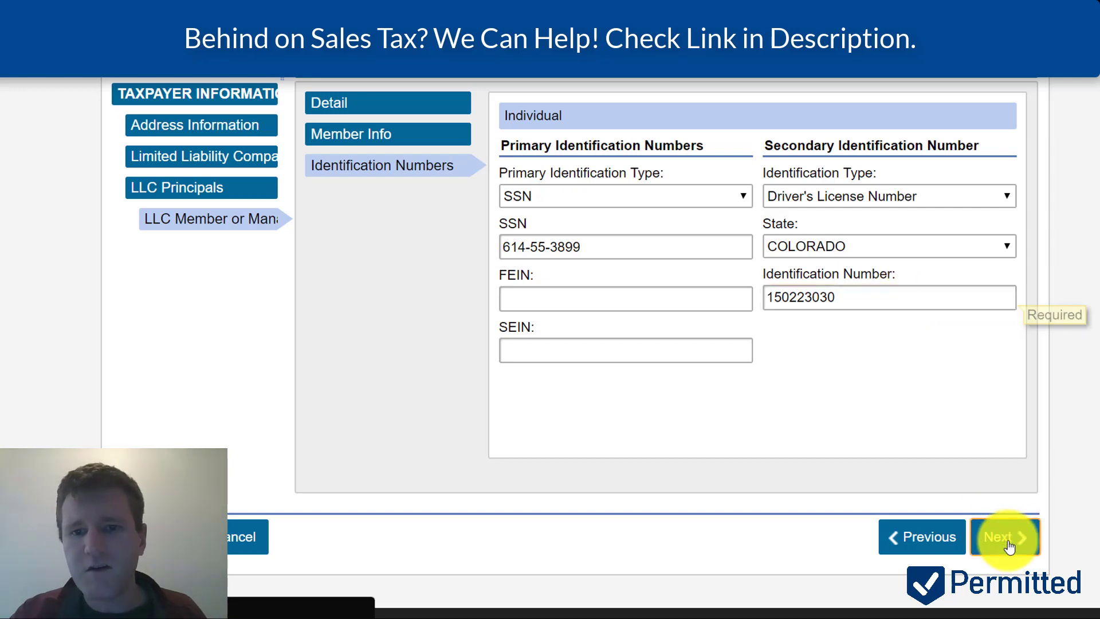
# - Enter the business phone number and the mobile number with Sprint as the carrier
pyautogui.scroll(2, 730, 238)
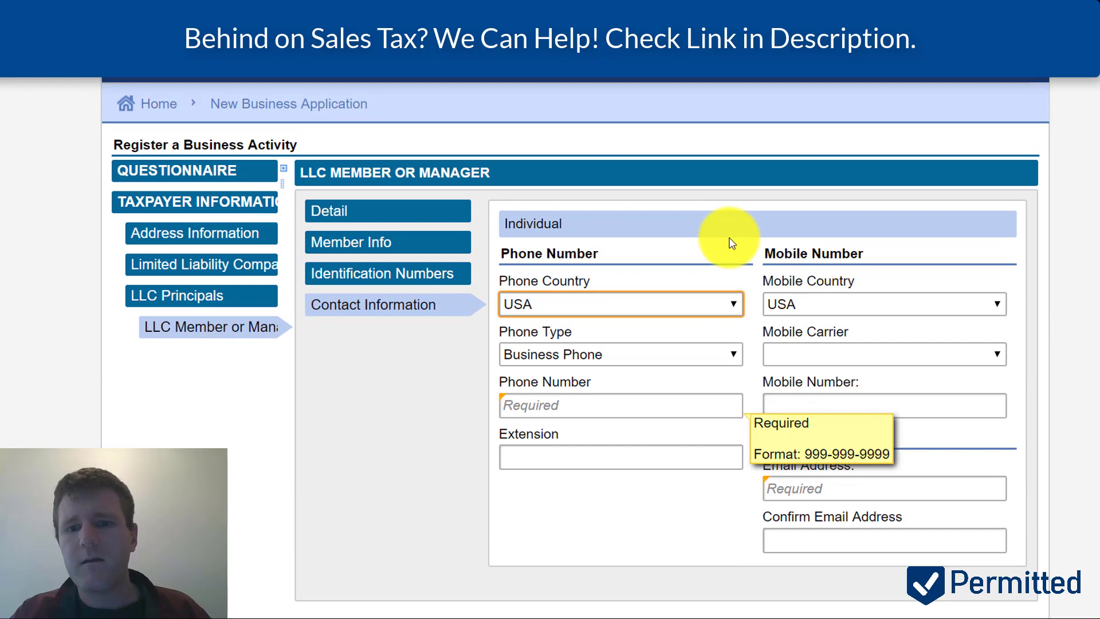
pyautogui.scroll(-1, 730, 239)
pyautogui.click(621, 387)
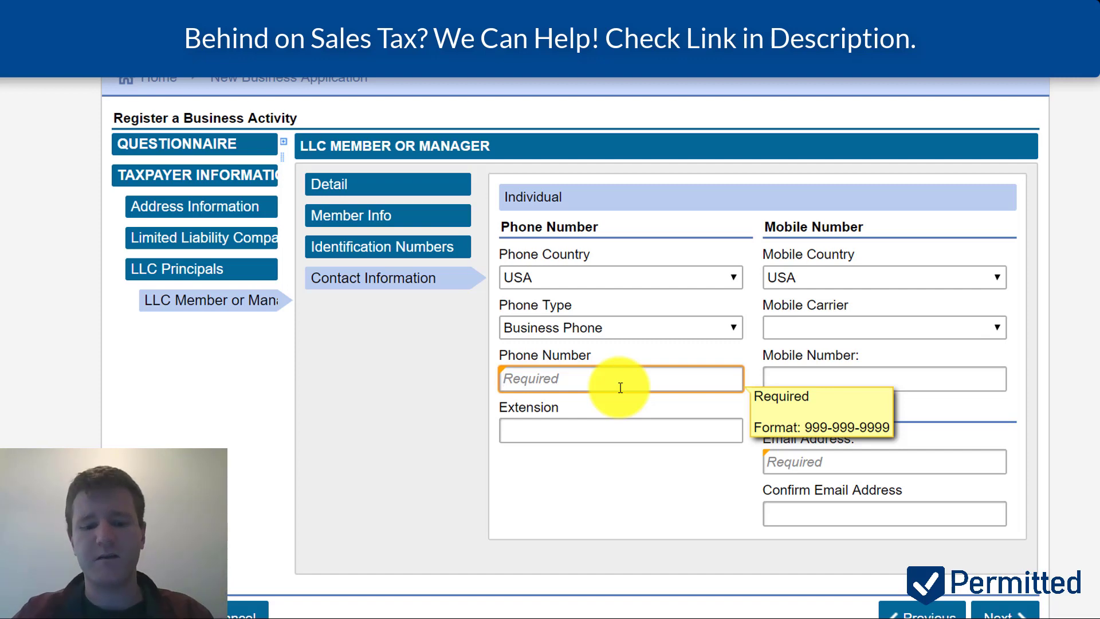
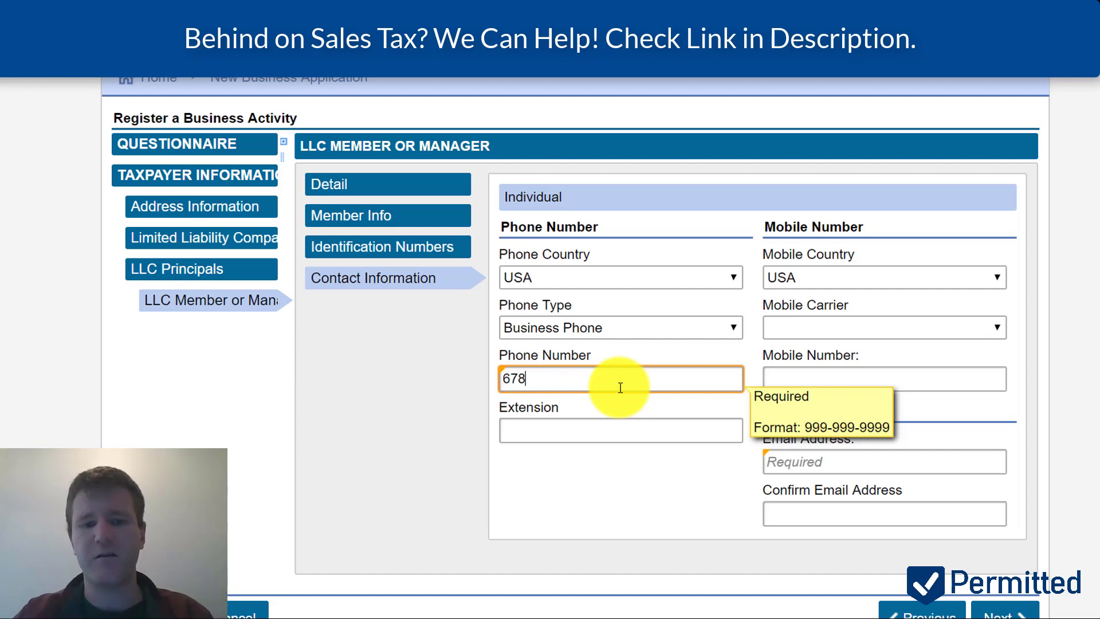
pyautogui.click(808, 329)
pyautogui.click(791, 437)
pyautogui.click(852, 385)
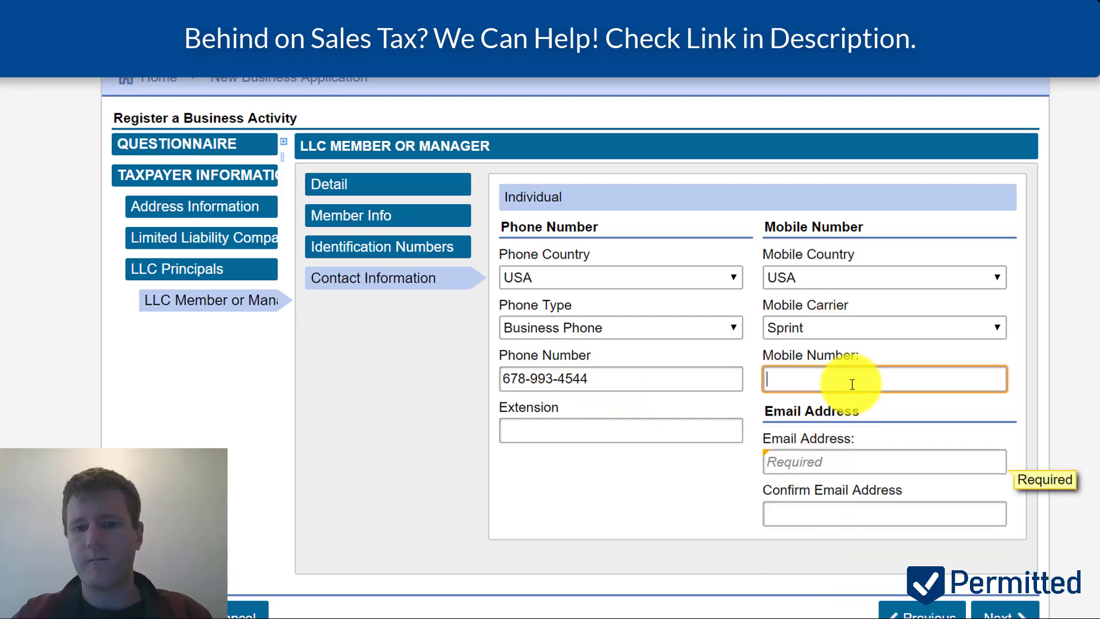
# - Fill in and confirm the member's e-mail address, then continue
pyautogui.click(837, 461)
pyautogui.write('ALEX@')
pyautogui.press('Down')
pyautogui.press('Tab')
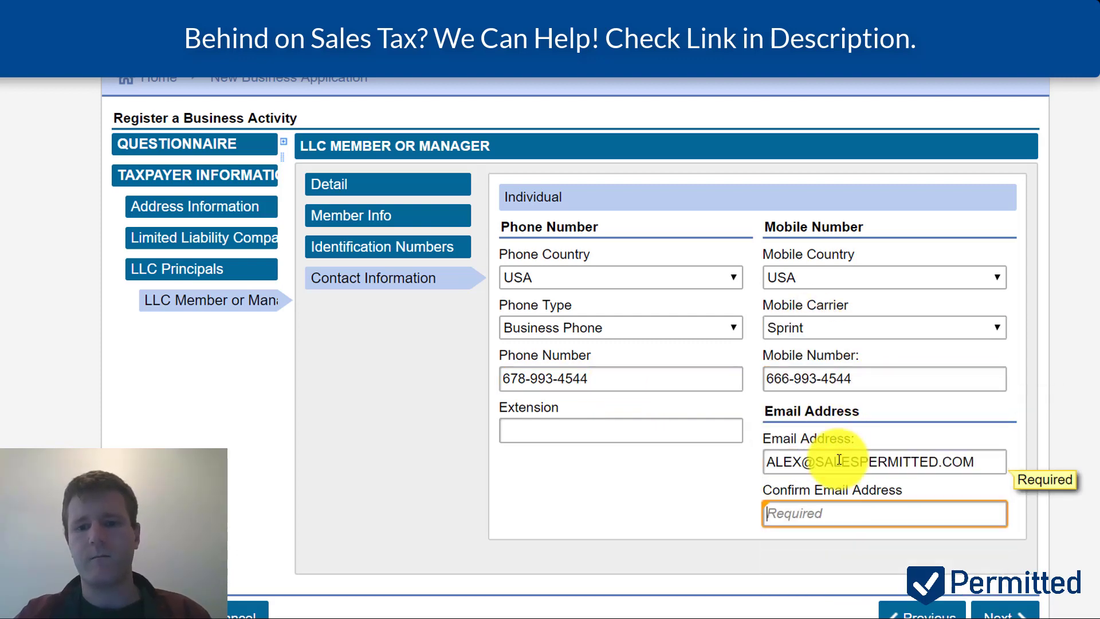
pyautogui.click(1004, 612)
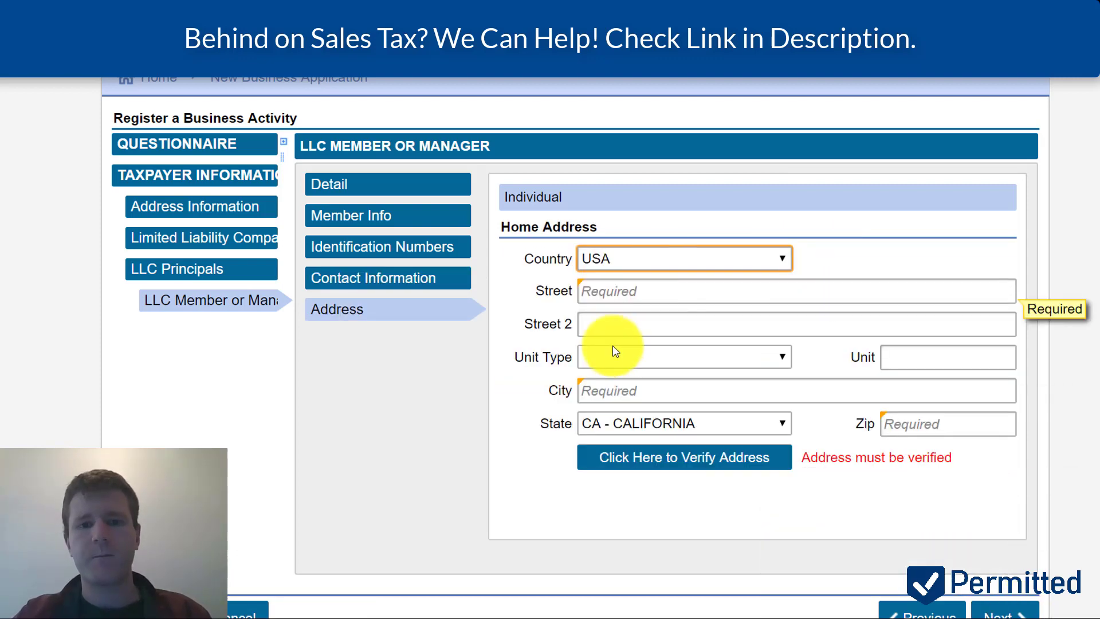
# - Enter the member's home street address, city, state CO and ZIP code
pyautogui.click(629, 295)
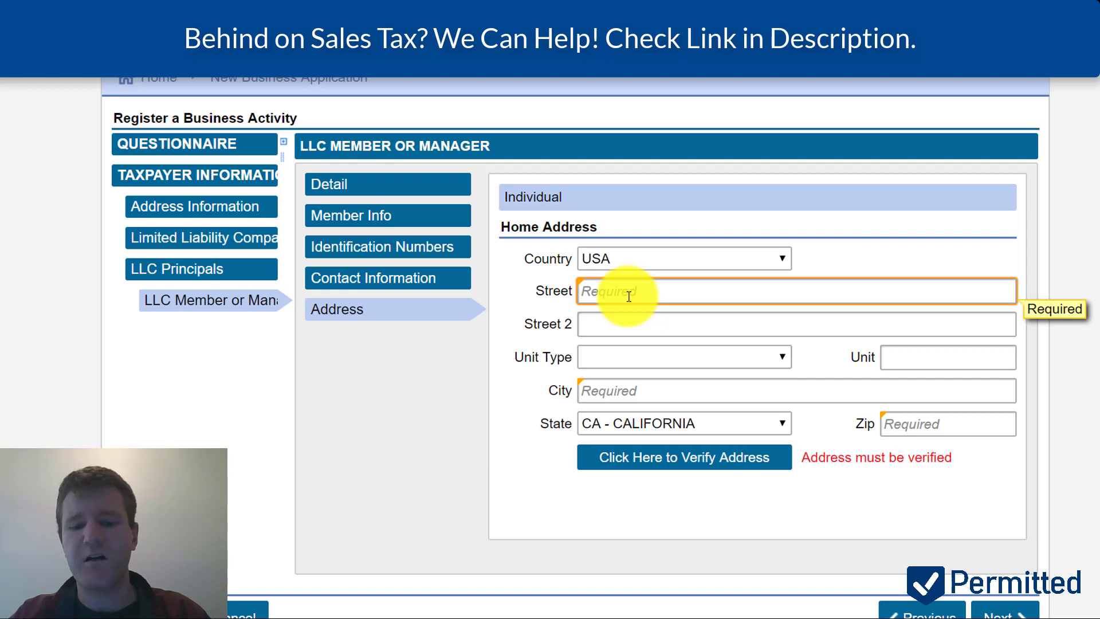
pyautogui.press('Tab')
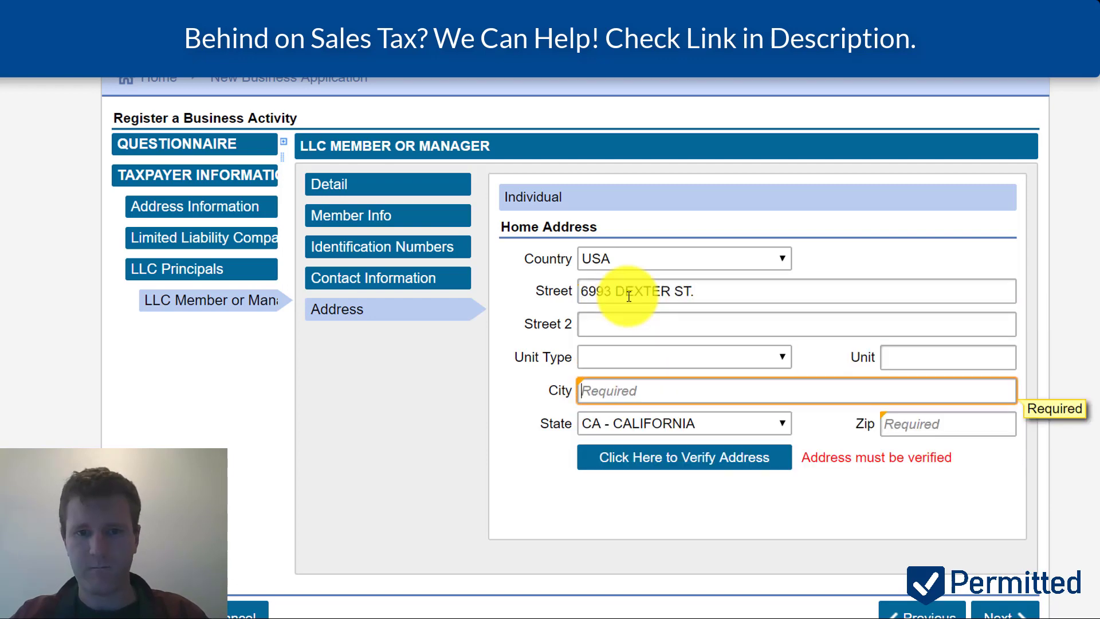
pyautogui.write('COMMERCE CITY')
pyautogui.press('Tab')
pyautogui.write('co')
pyautogui.press('Tab')
pyautogui.write('80022')
# - Verify the address, accept and save the verified version, then continue
pyautogui.click(737, 462)
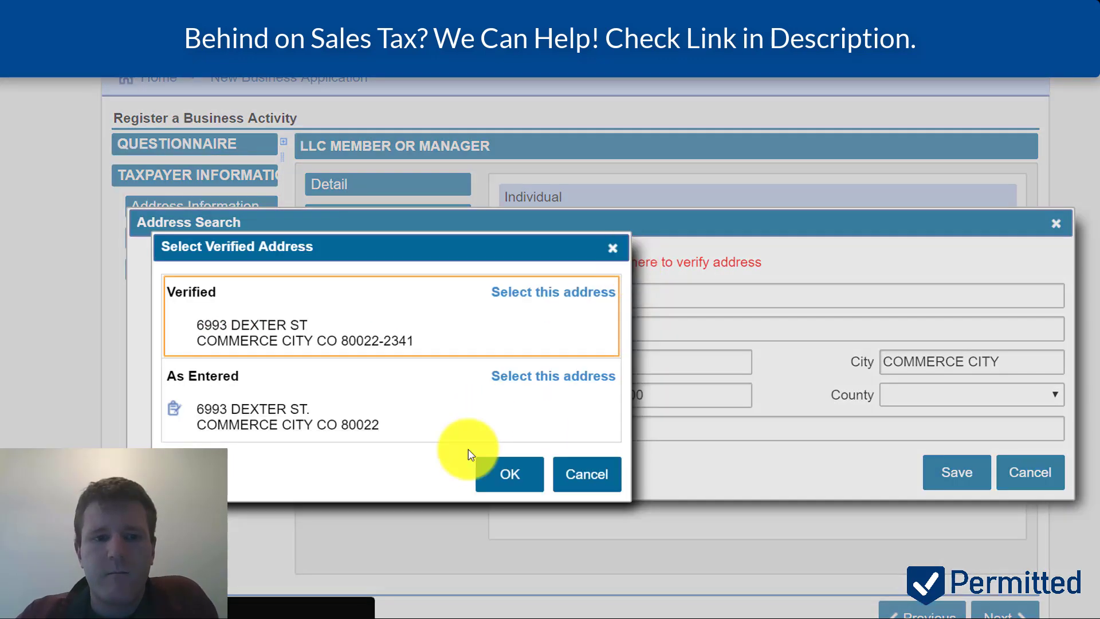
pyautogui.click(504, 471)
pyautogui.click(639, 386)
pyautogui.click(971, 474)
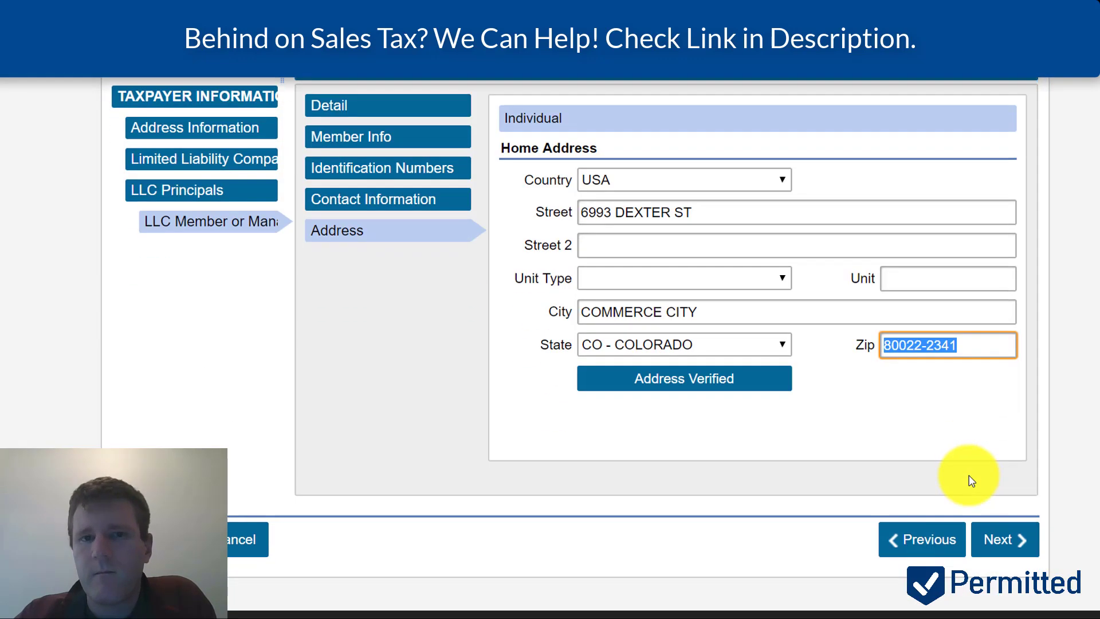
pyautogui.click(1000, 540)
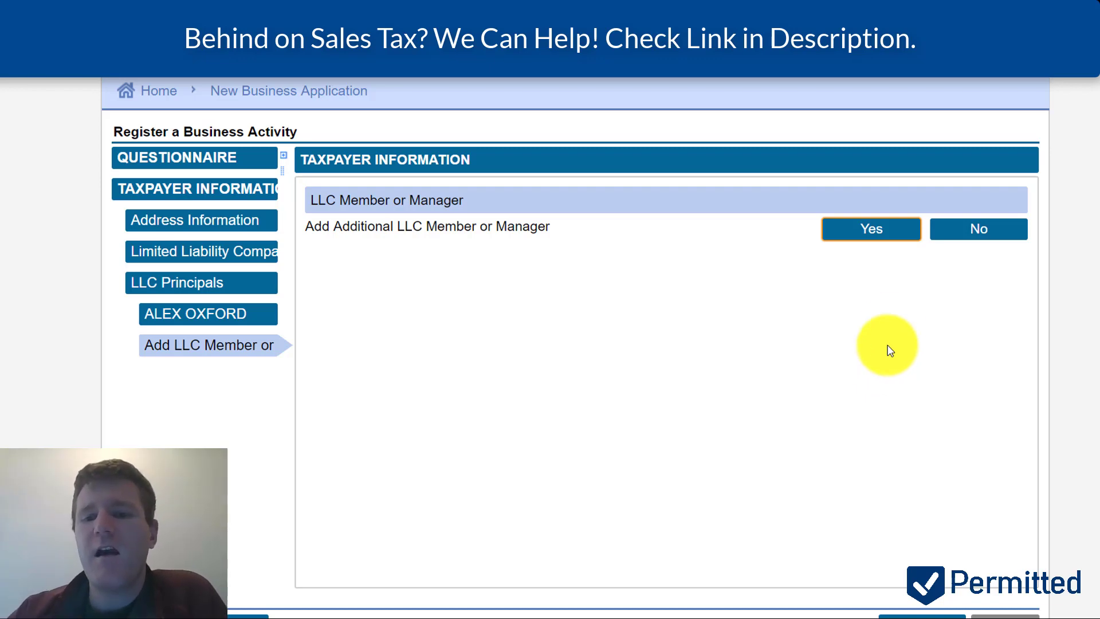
# - Decline adding another member and start a new attachment described as 'ID'
pyautogui.click(949, 232)
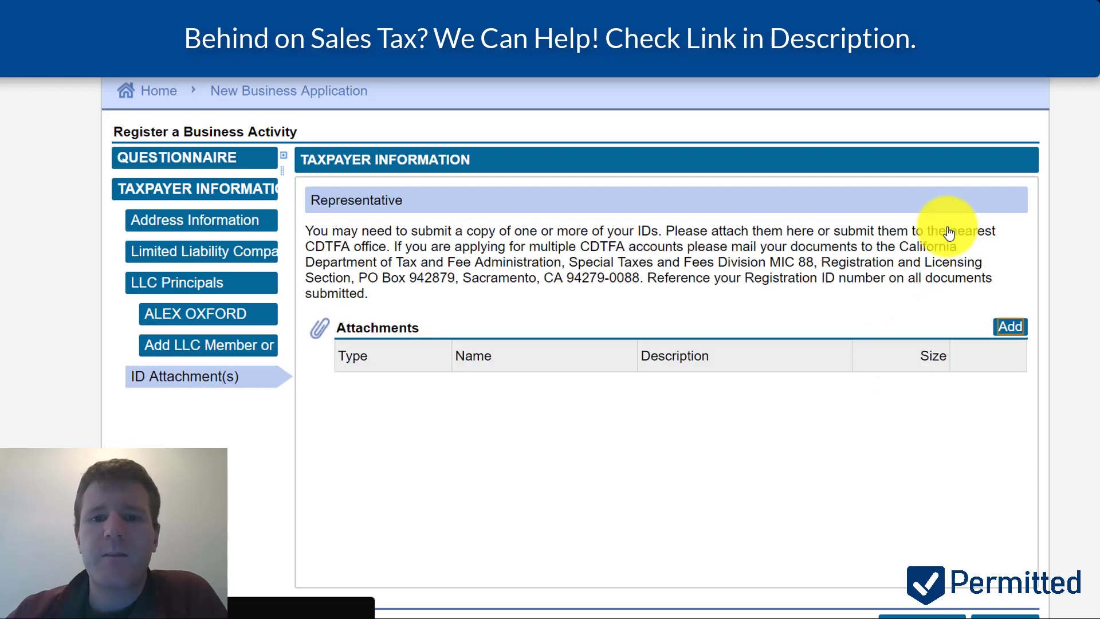
pyautogui.scroll(-1, 730, 199)
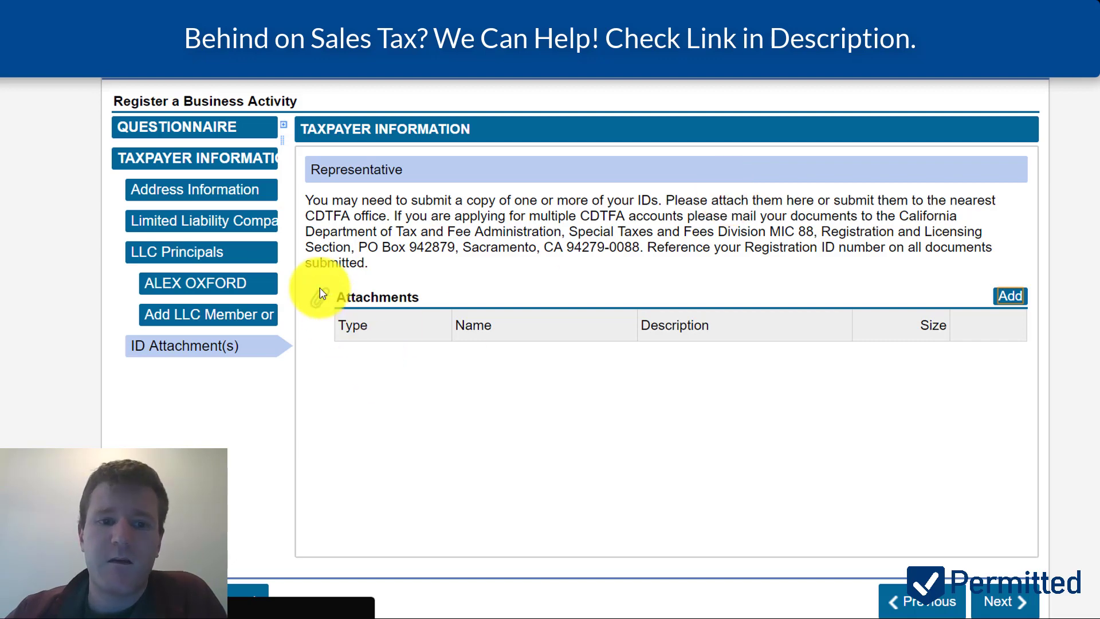
pyautogui.click(1006, 298)
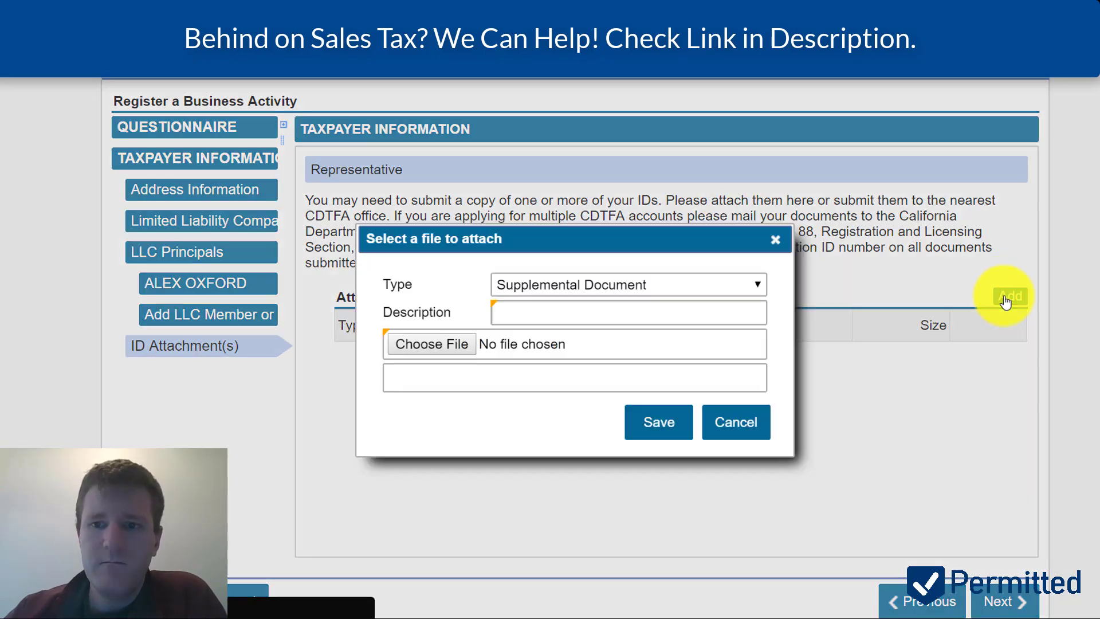
pyautogui.click(646, 315)
pyautogui.write('ID')
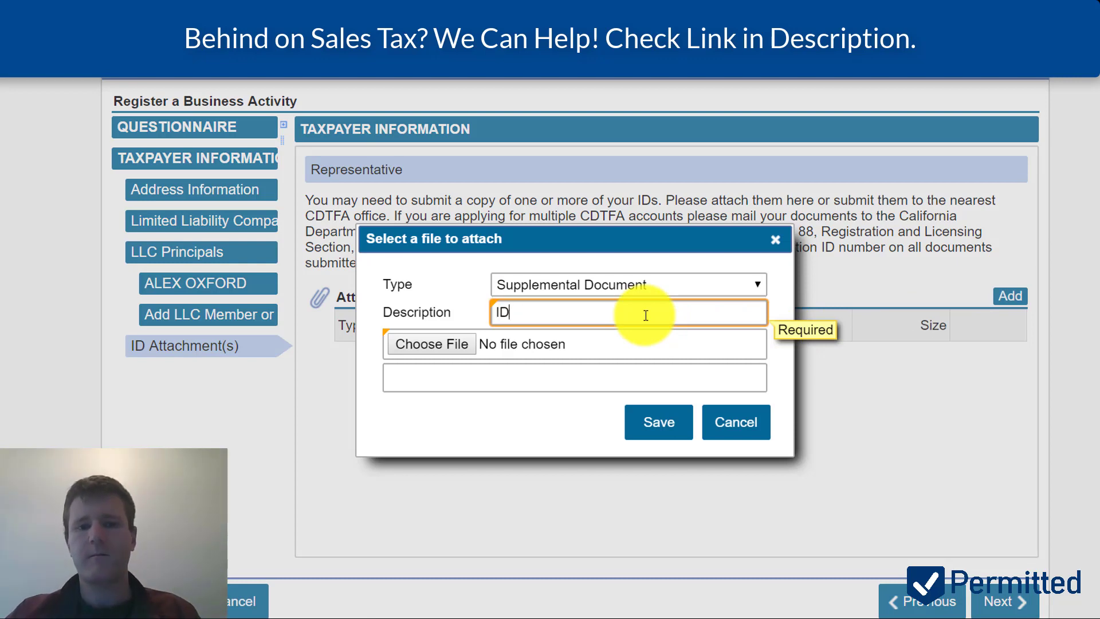
# - Attach amazon header.png as the ID document and save it
pyautogui.click(429, 346)
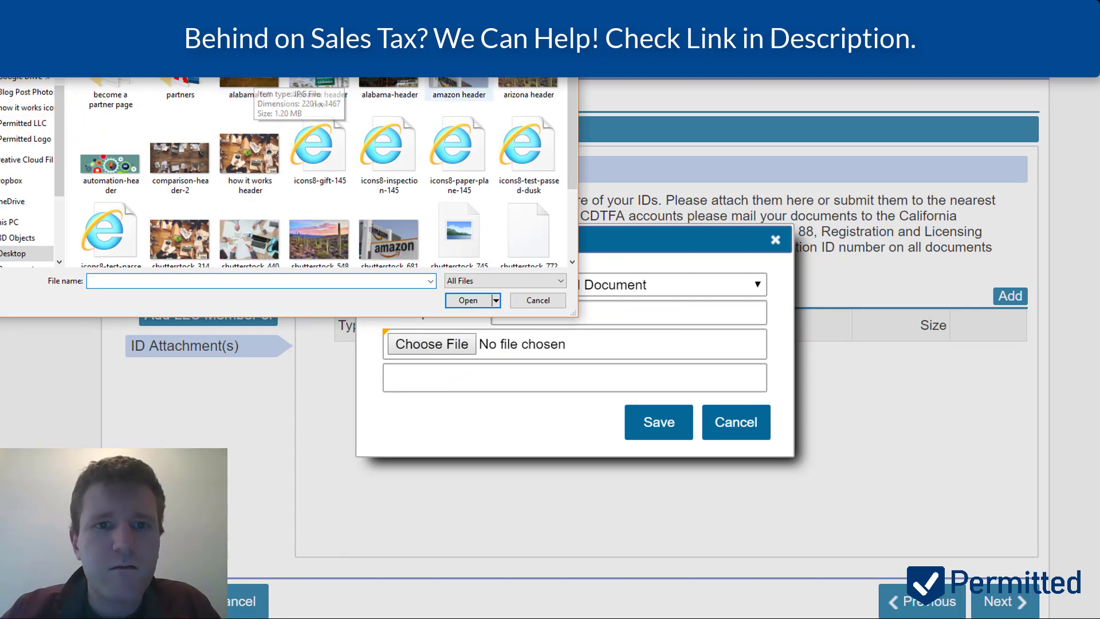
pyautogui.click(444, 80)
pyautogui.doubleClick(444, 81)
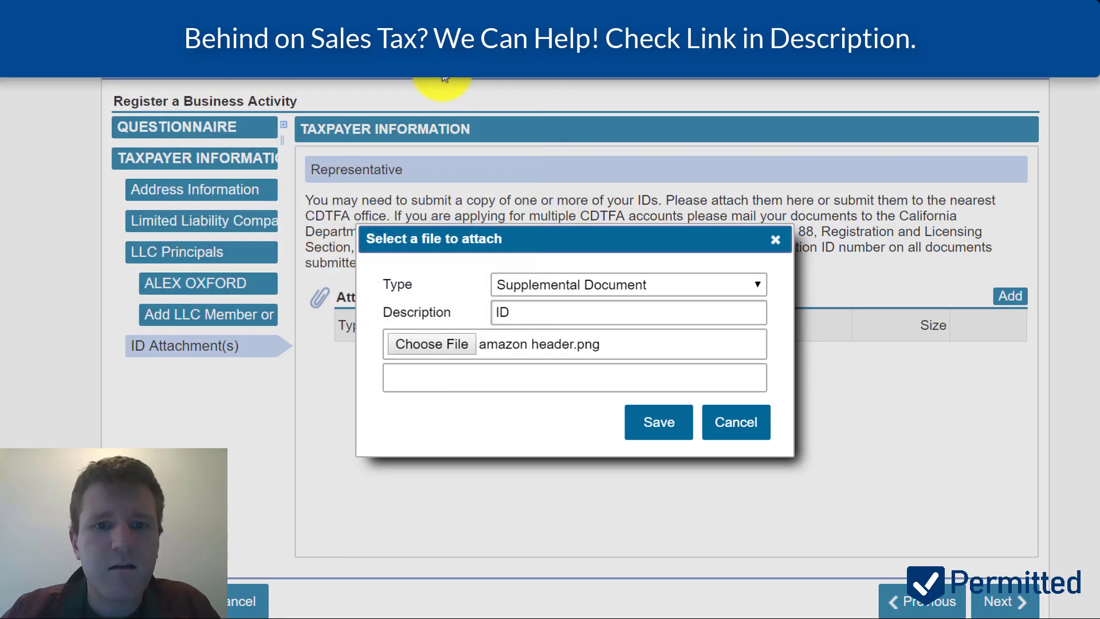
pyautogui.click(657, 424)
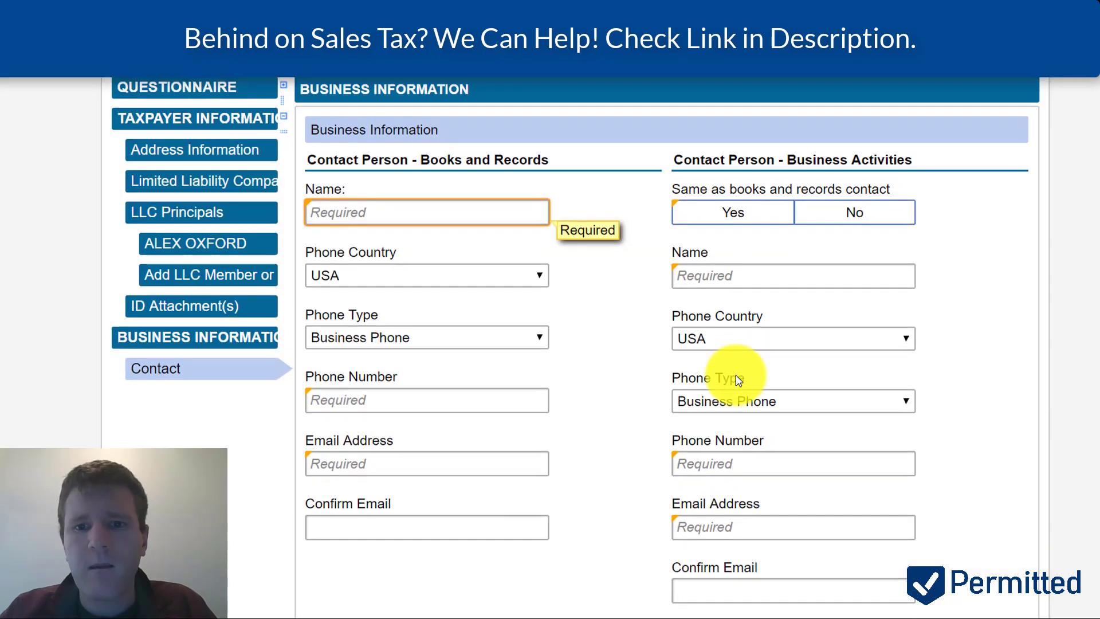
# - Enter the books-and-records contact's full name and make the business-activities contact the same person
pyautogui.scroll(1, 738, 382)
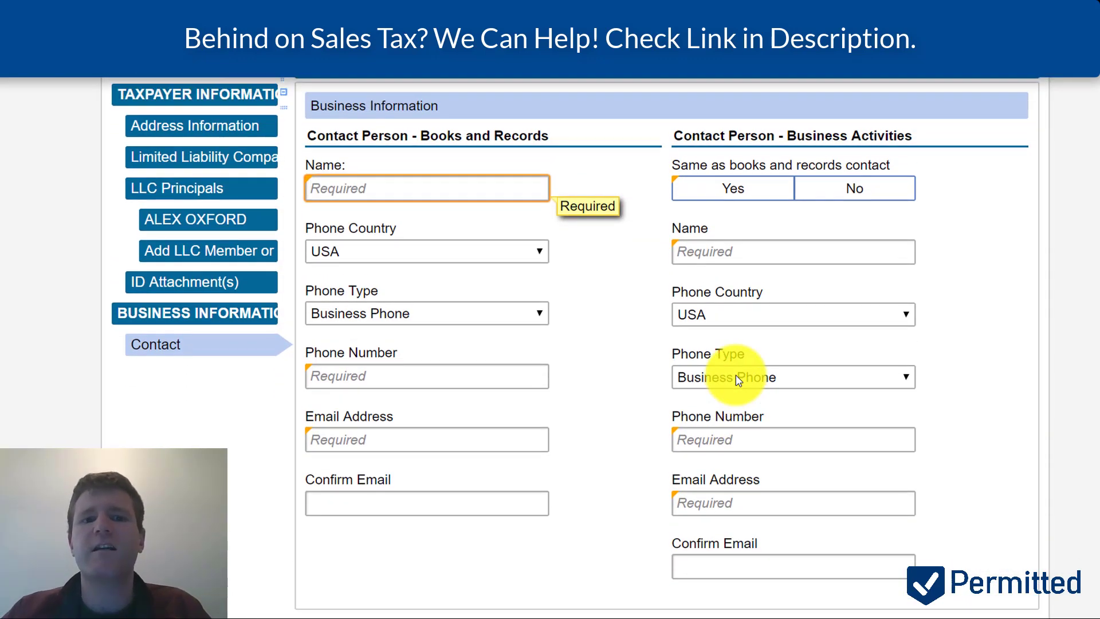
pyautogui.click(427, 192)
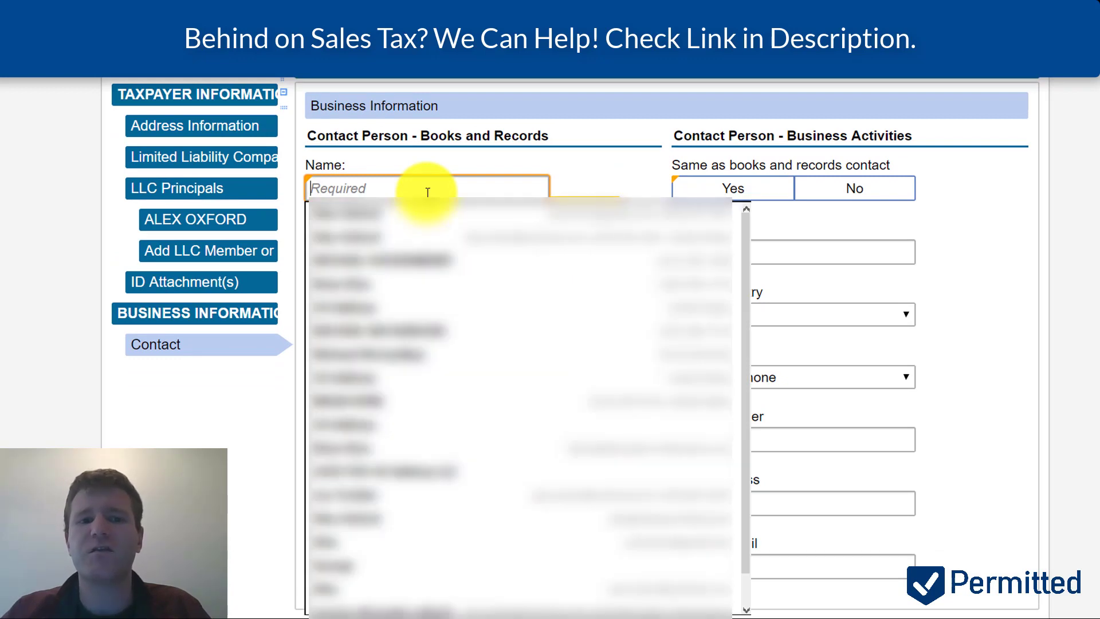
pyautogui.write('ALEX')
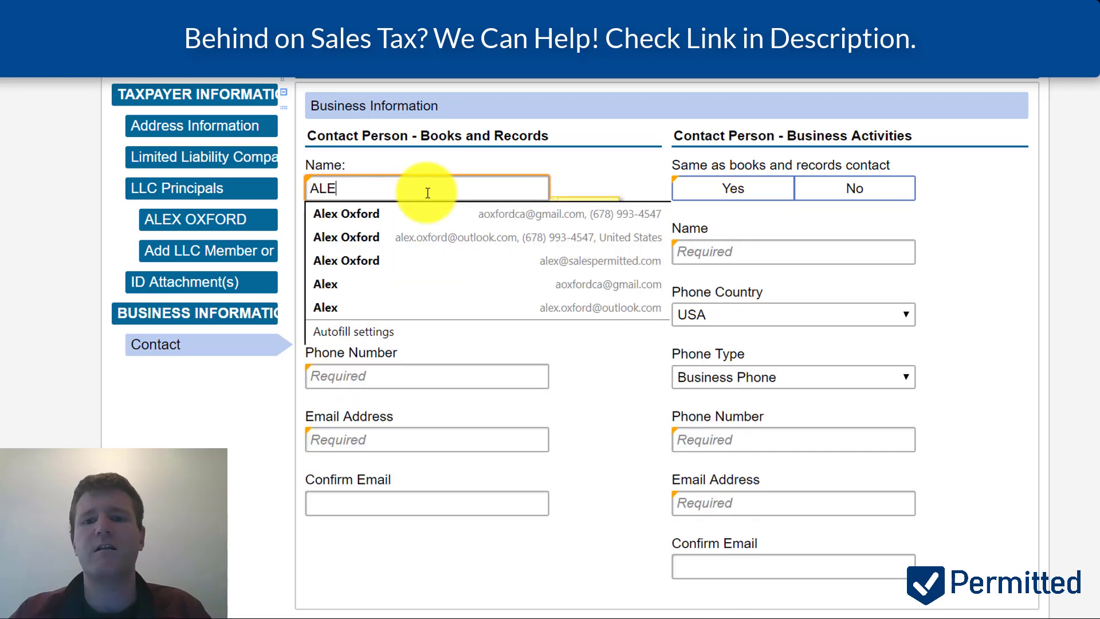
pyautogui.press('BackSpace')
pyautogui.press('BackSpace')
pyautogui.press('BackSpace')
pyautogui.press('BackSpace')
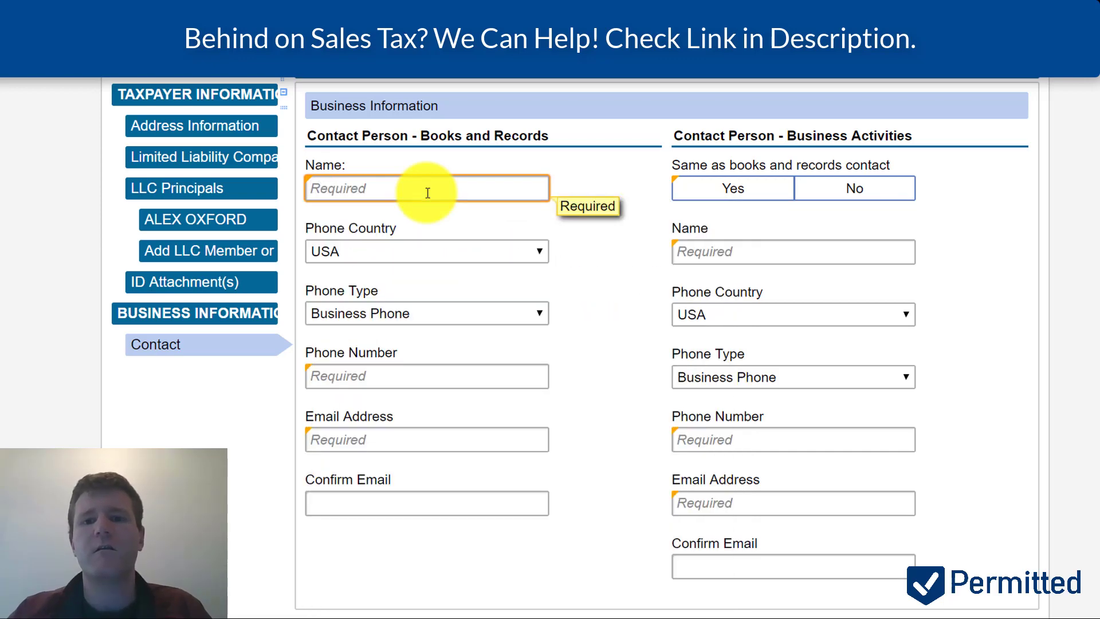
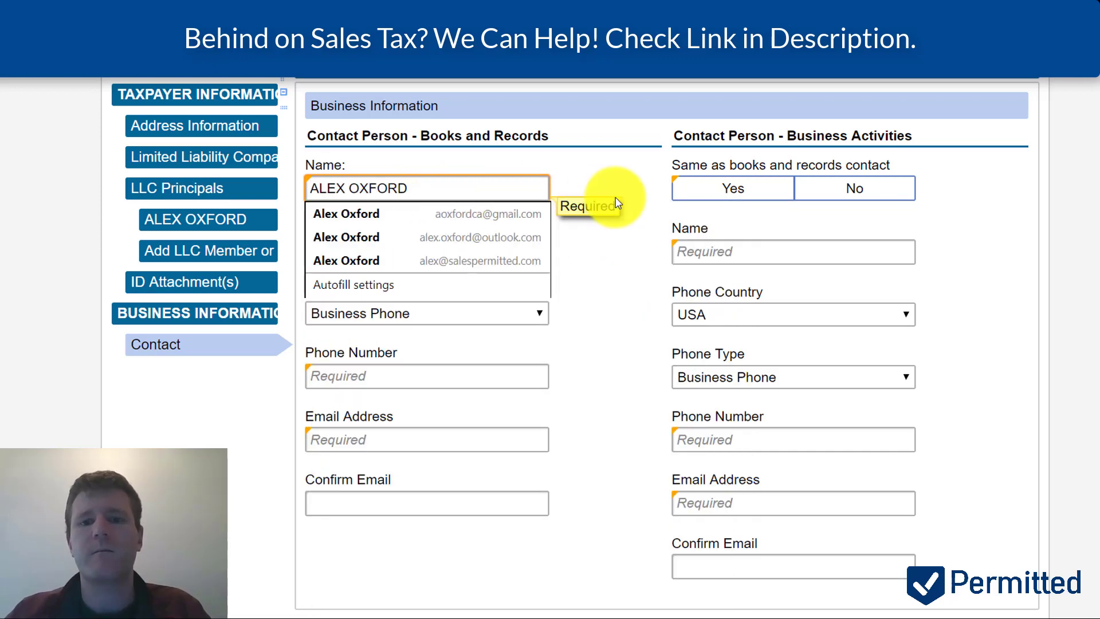
pyautogui.click(732, 188)
pyautogui.click(736, 187)
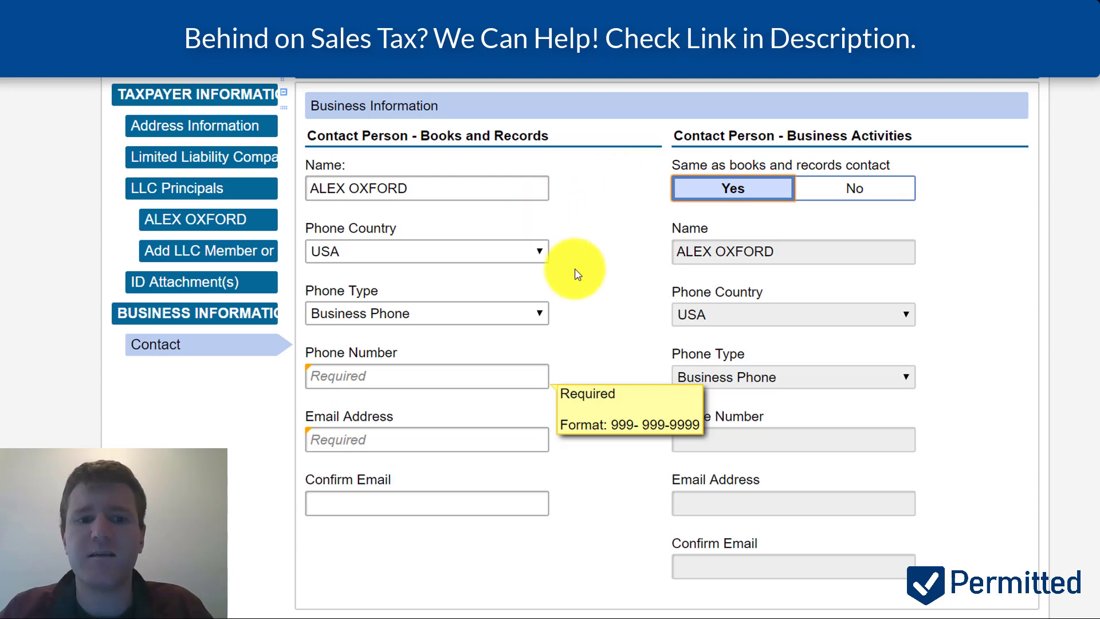
# - Fill in the contact's e-mail address and phone number, and confirm the e-mail
pyautogui.click(414, 428)
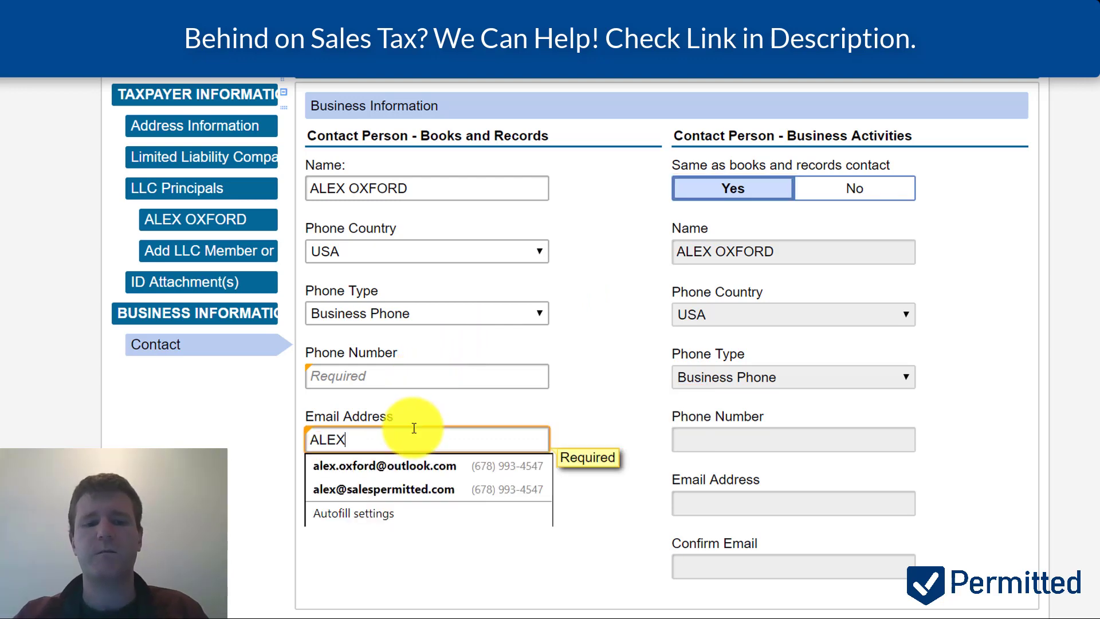
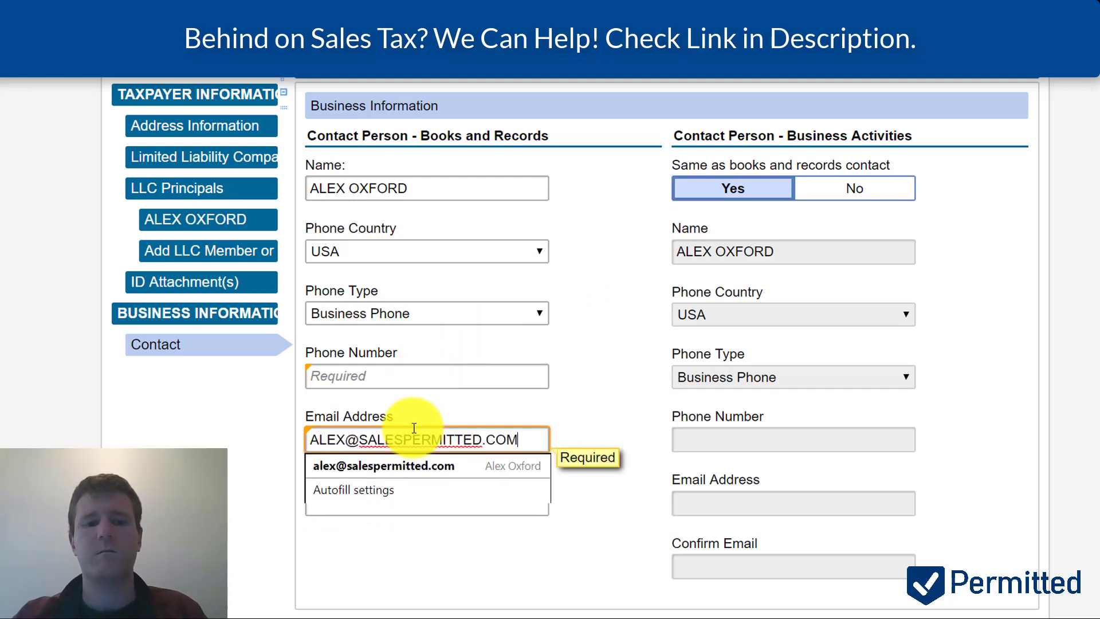
pyautogui.click(433, 370)
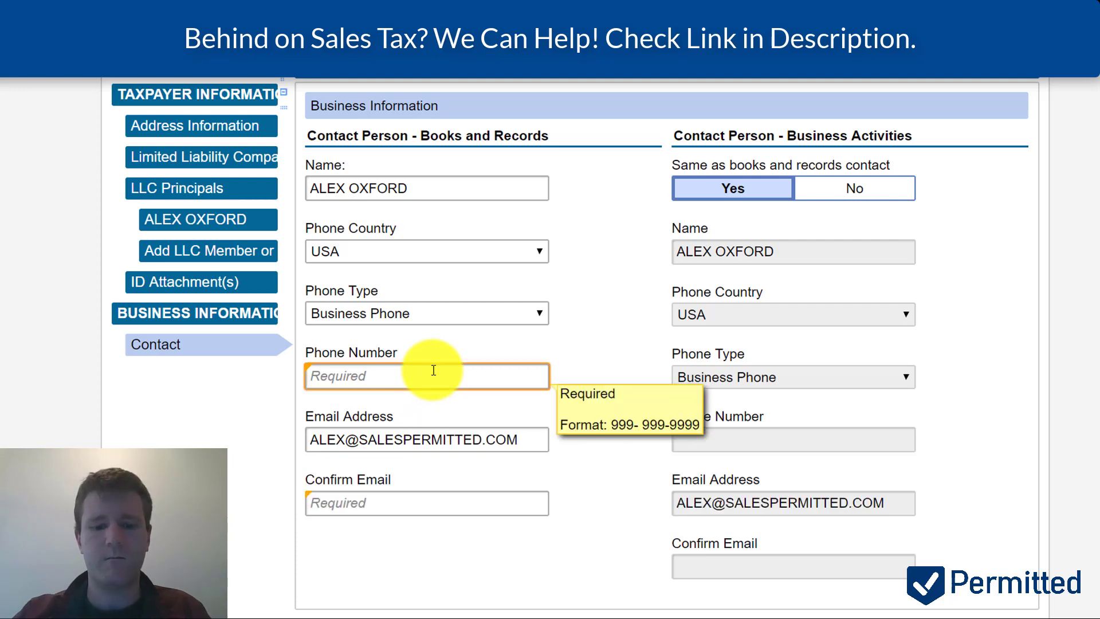
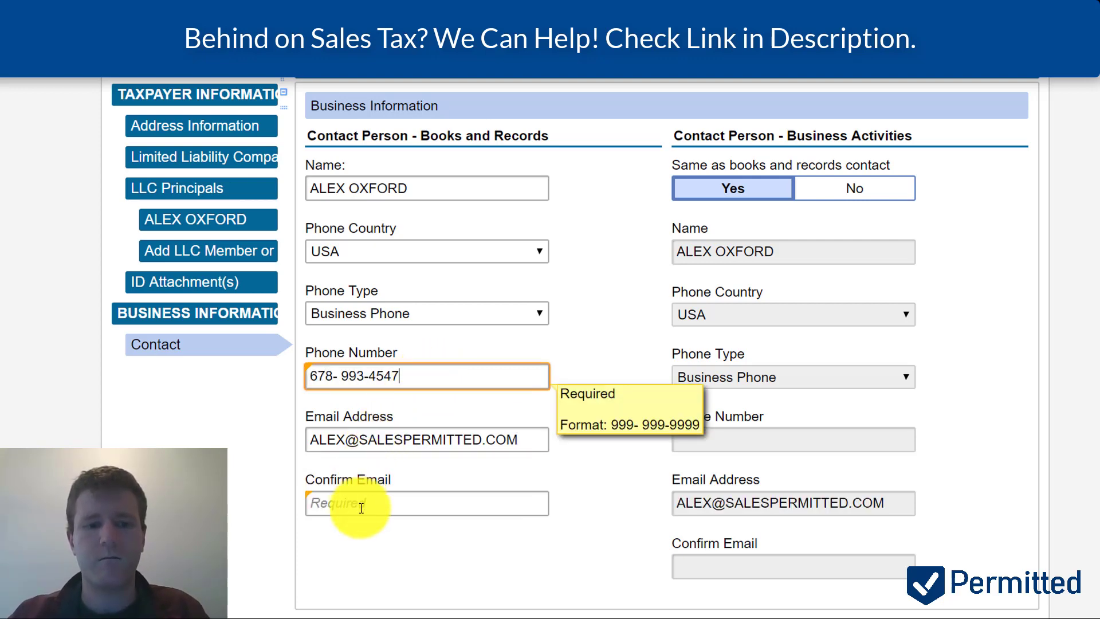
pyautogui.click(351, 505)
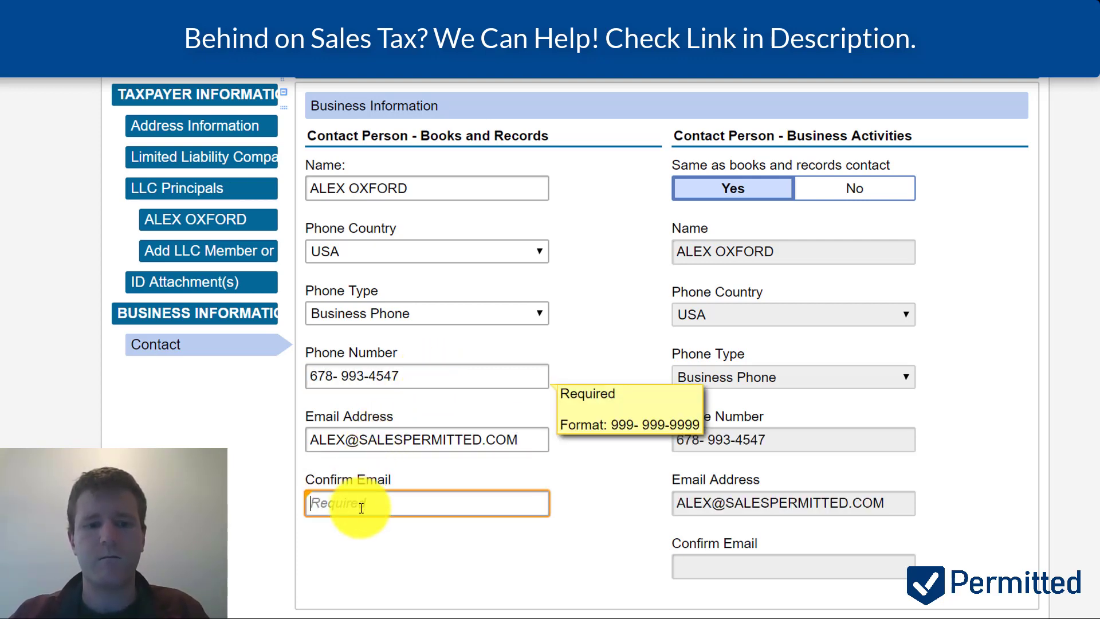
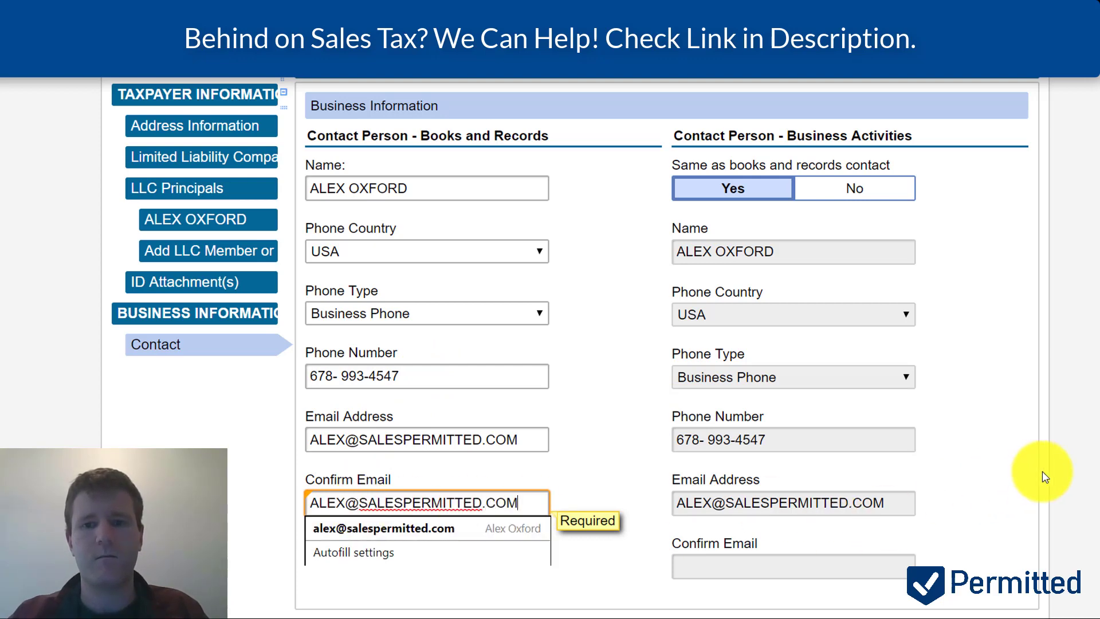
pyautogui.click(1045, 476)
pyautogui.scroll(-4, 1044, 476)
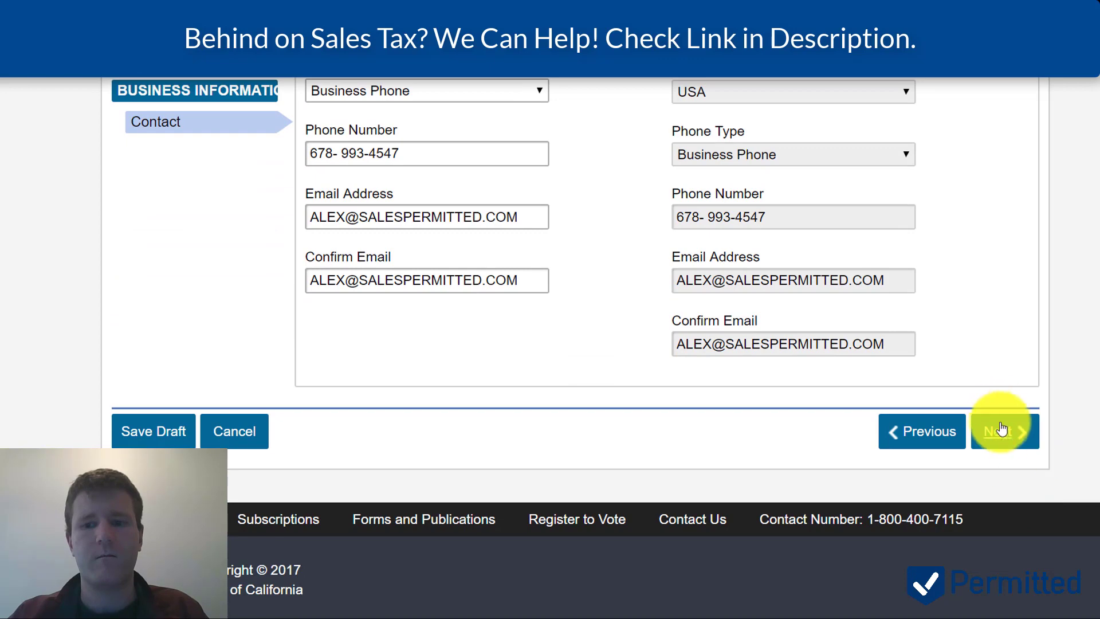
# - Answer No to accepting credit card payments
pyautogui.click(1003, 433)
pyautogui.scroll(4, 650, 285)
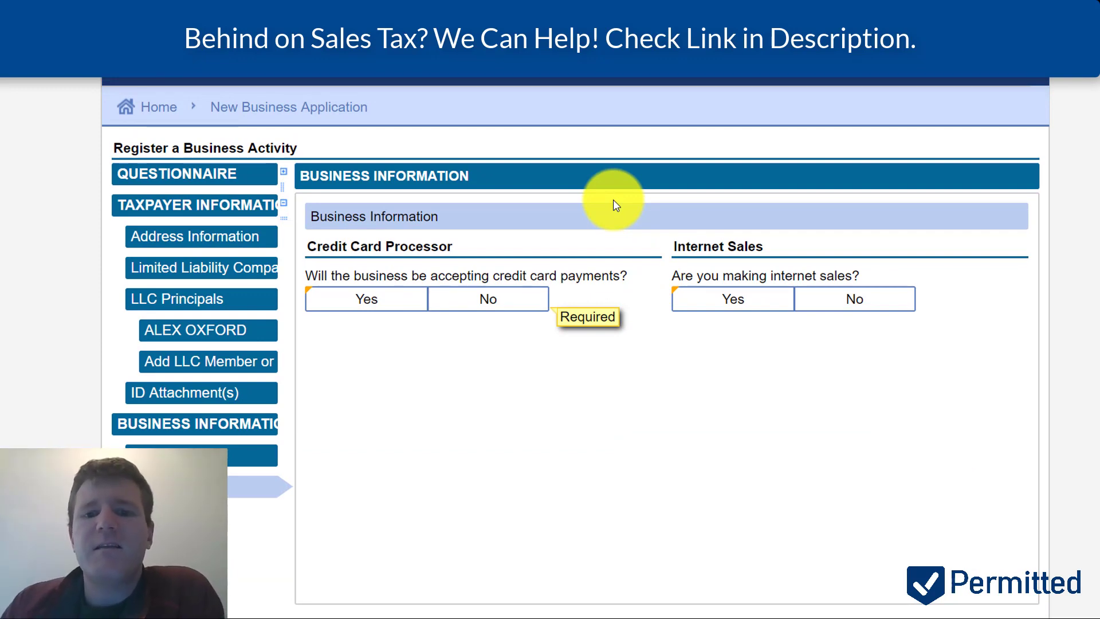
pyautogui.click(400, 303)
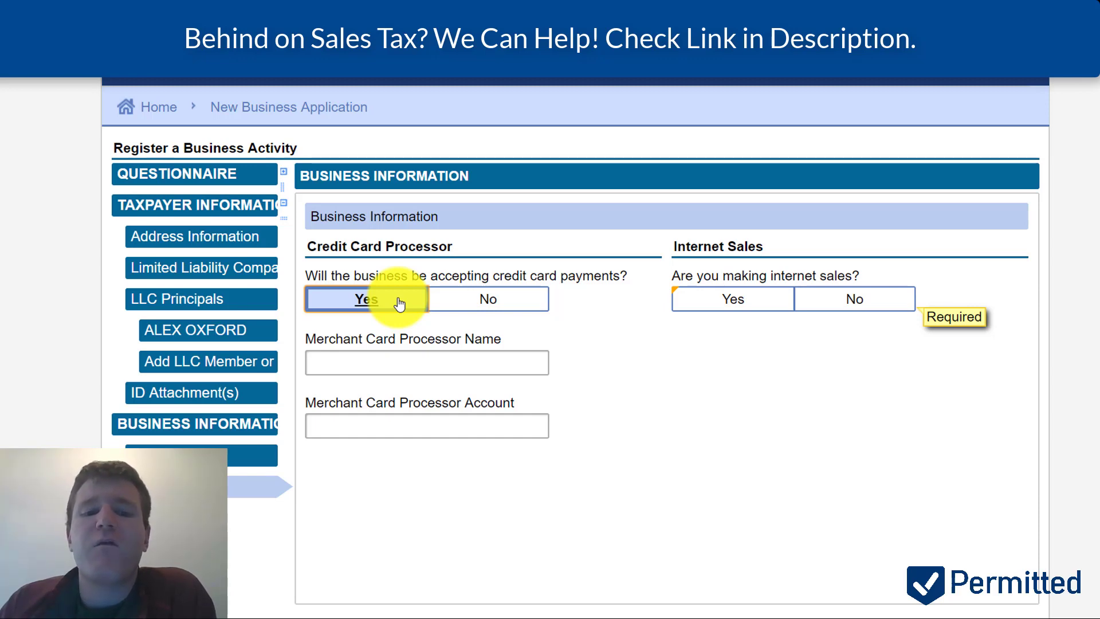
pyautogui.click(487, 303)
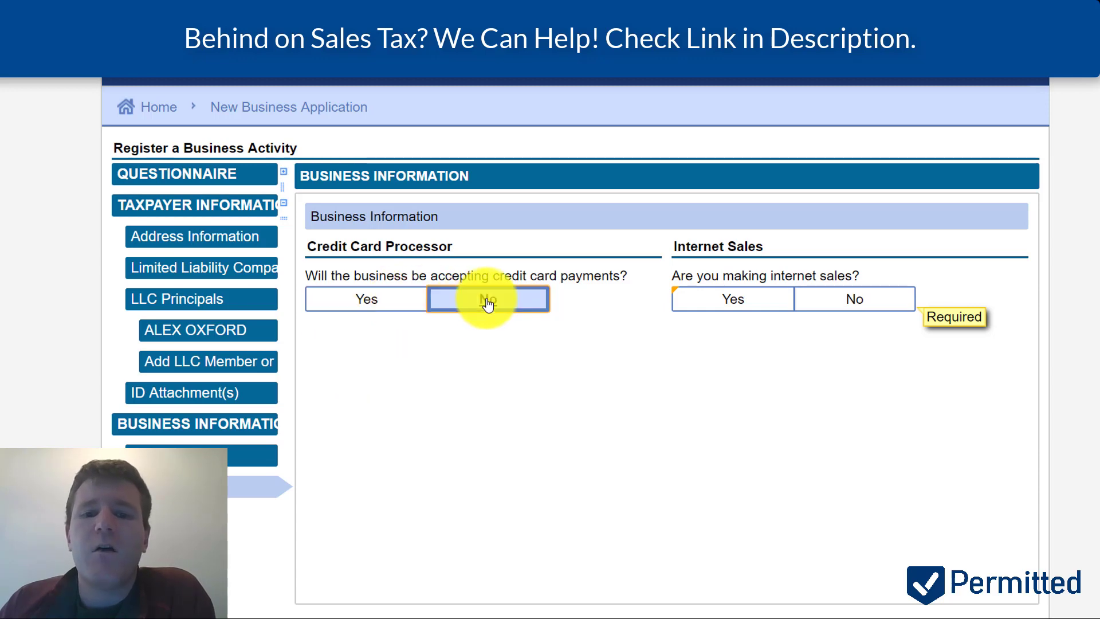
# - Answer No to making internet sales and continue to the NAICS codes page
pyautogui.click(739, 301)
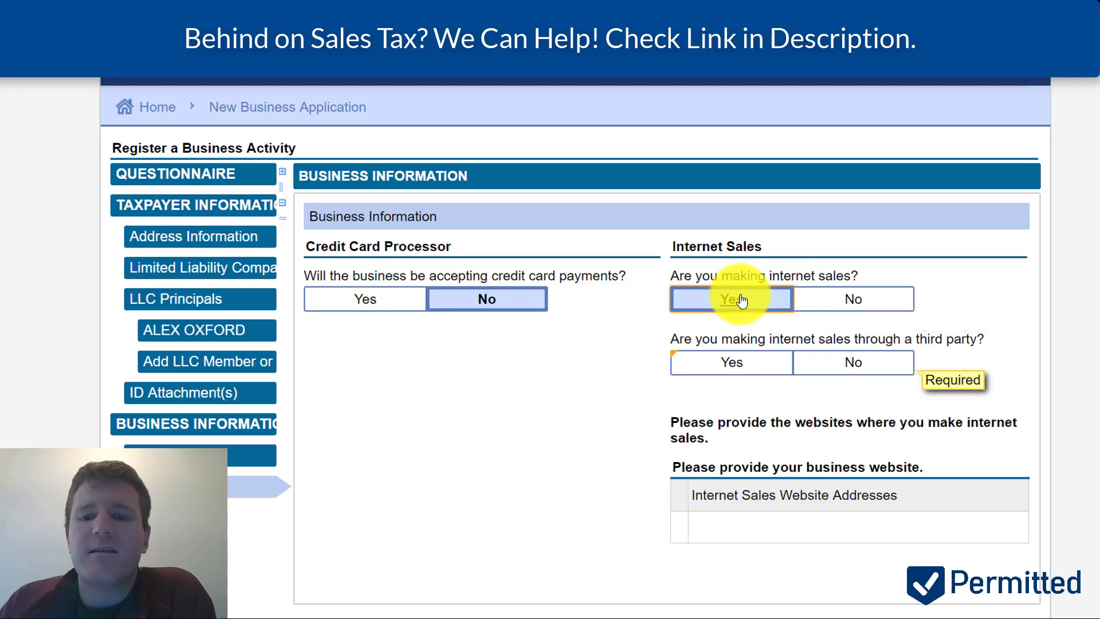
pyautogui.scroll(-1, 614, 305)
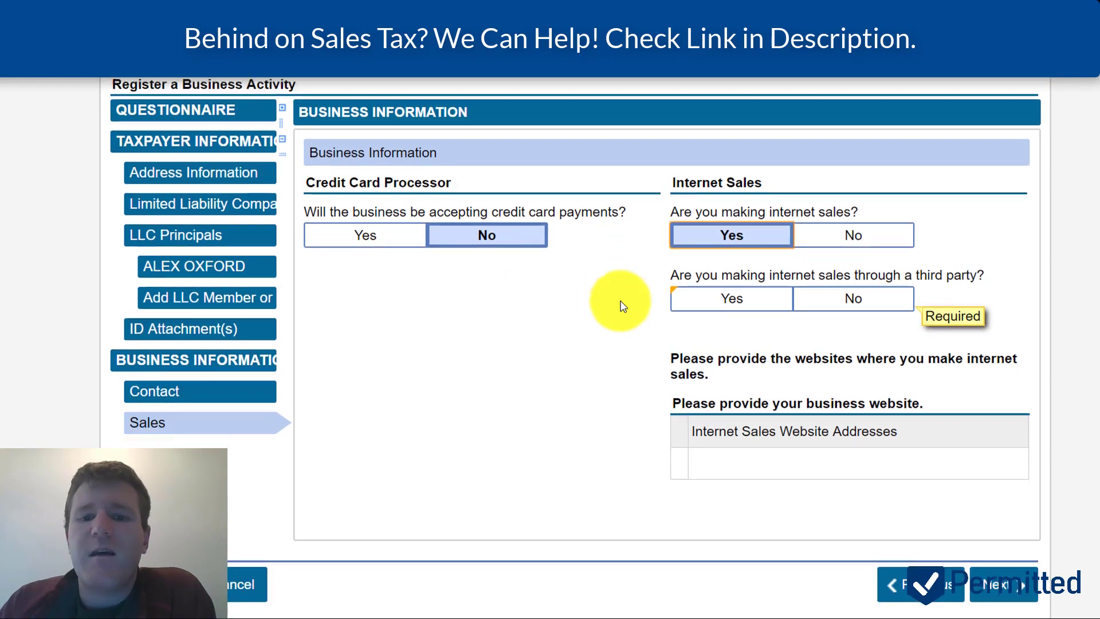
pyautogui.click(711, 295)
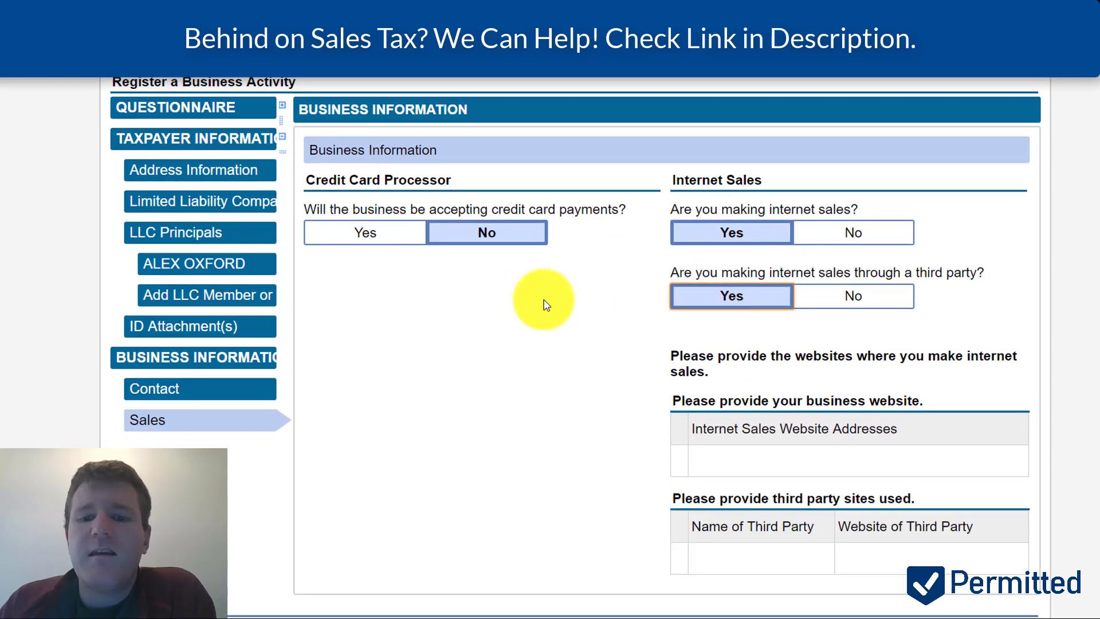
pyautogui.scroll(-1, 546, 304)
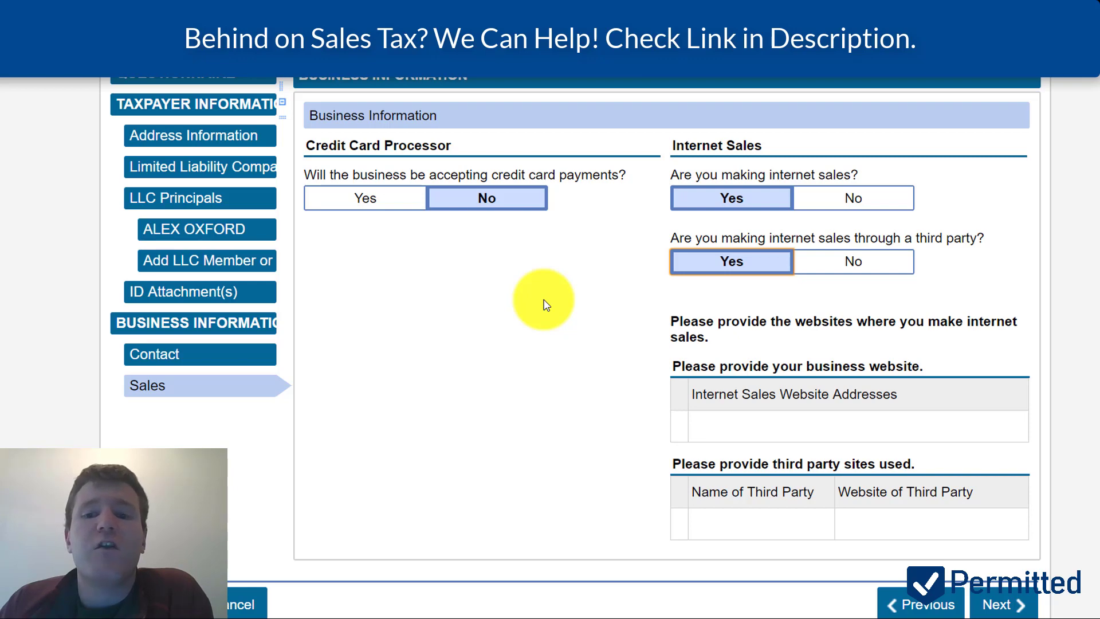
pyautogui.click(847, 201)
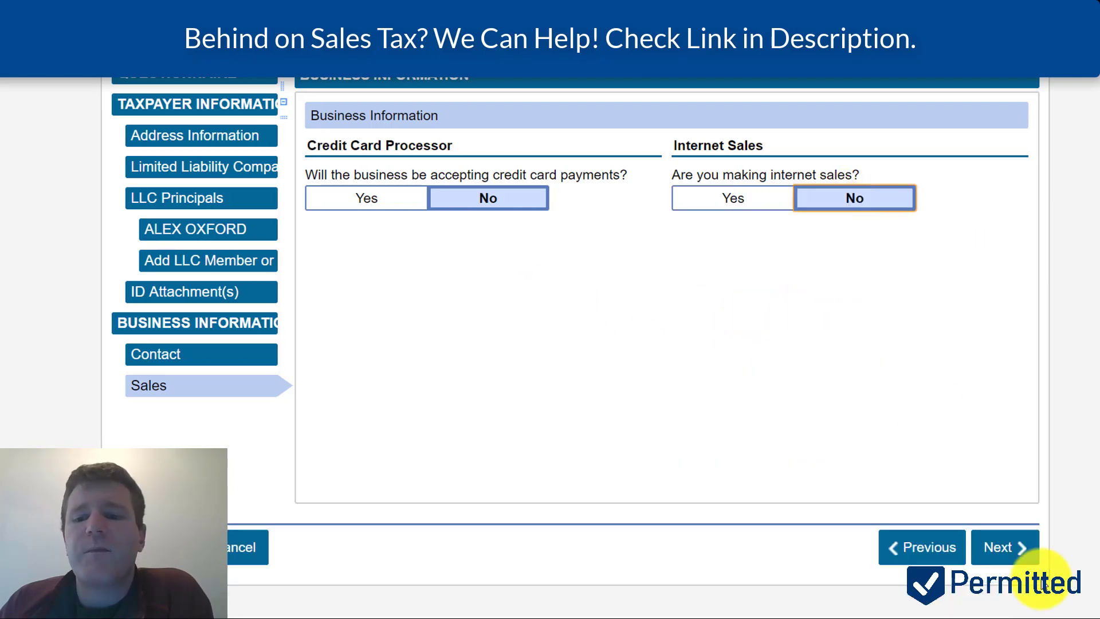
pyautogui.click(1017, 552)
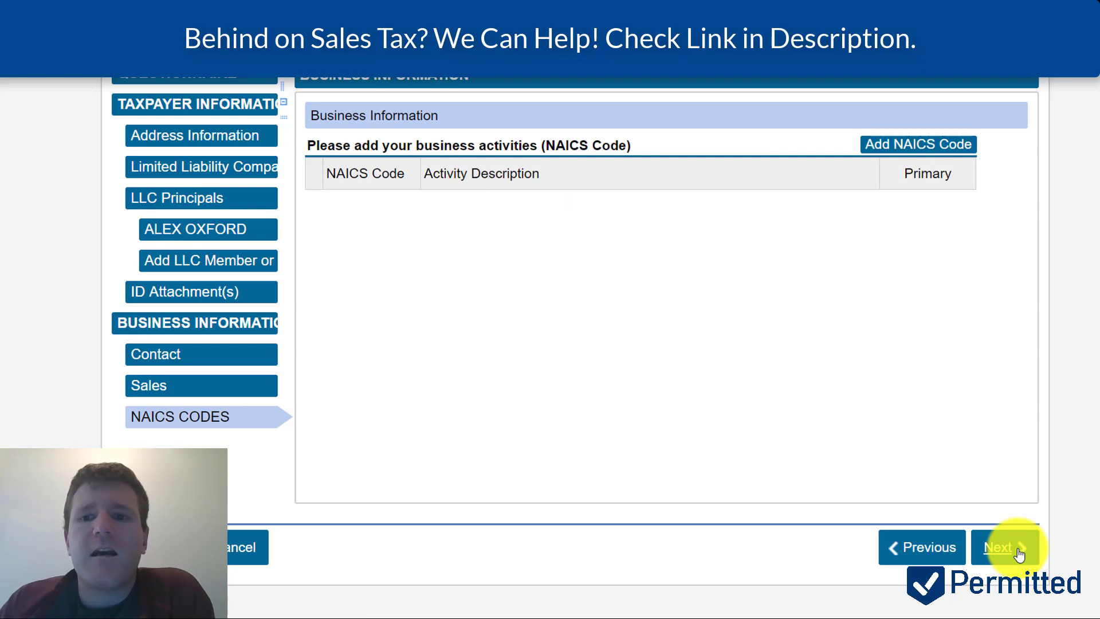
# - Start adding a NAICS business activity code, then open a new browser tab
pyautogui.click(914, 151)
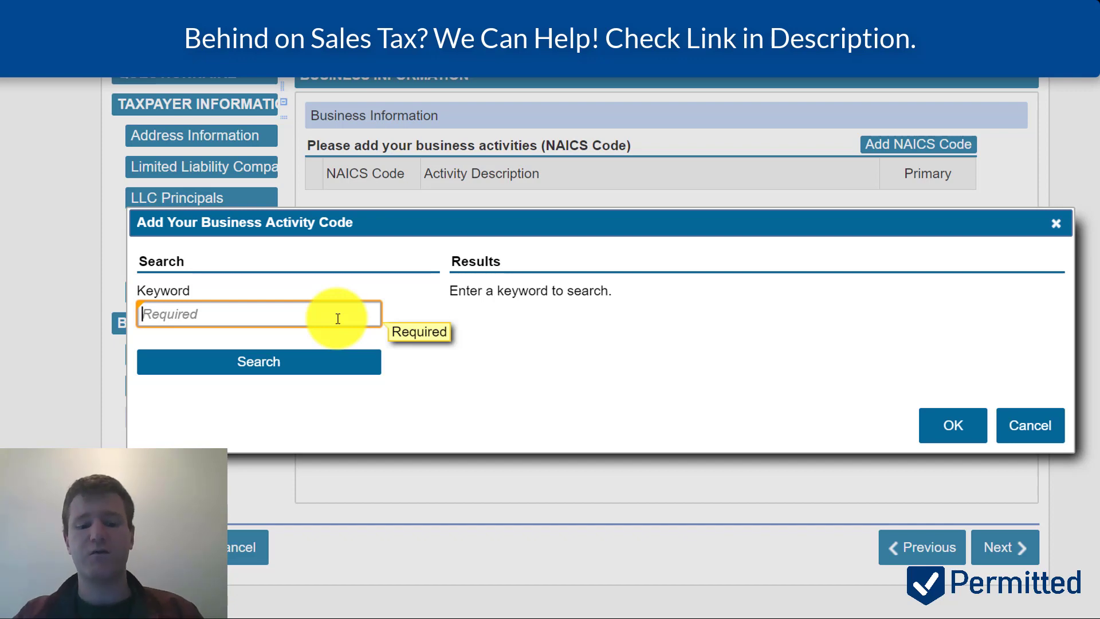
pyautogui.hotkey('ctrl', 't')
# - Web-search 'naics code se' and open the NAICS Association identification tools page
pyautogui.write('naics code')
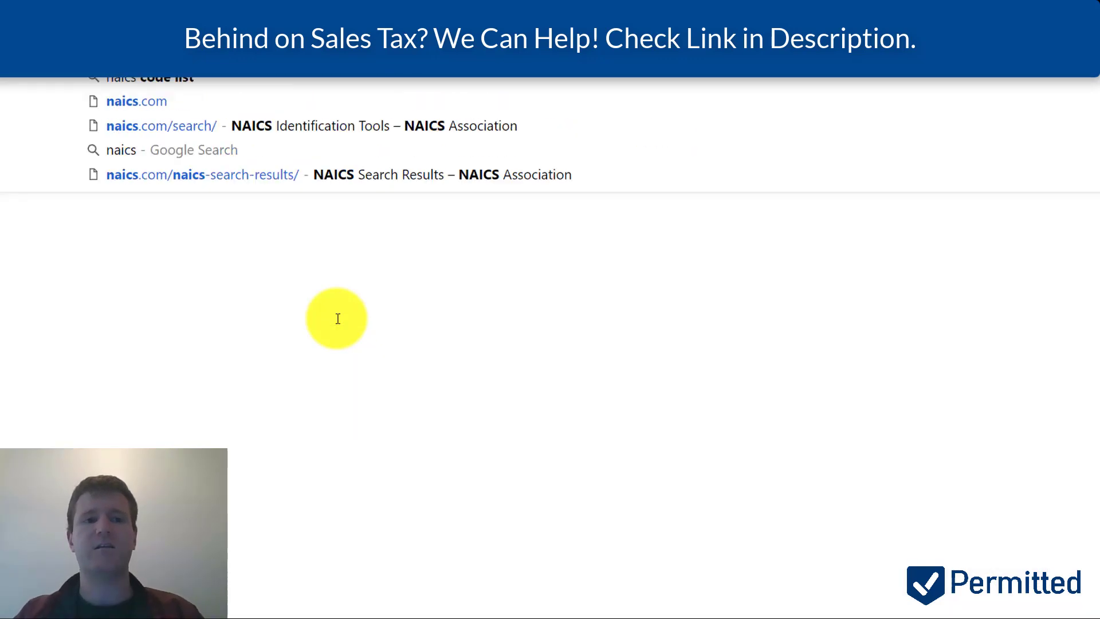
pyautogui.write(' sear')
pyautogui.press('Return')
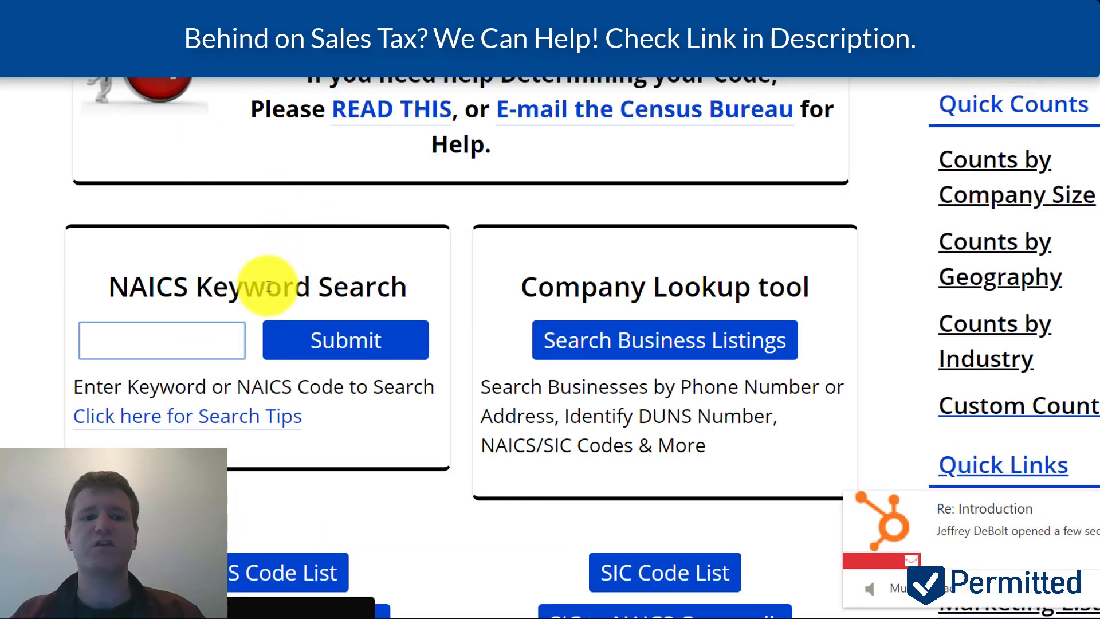
pyautogui.click(227, 325)
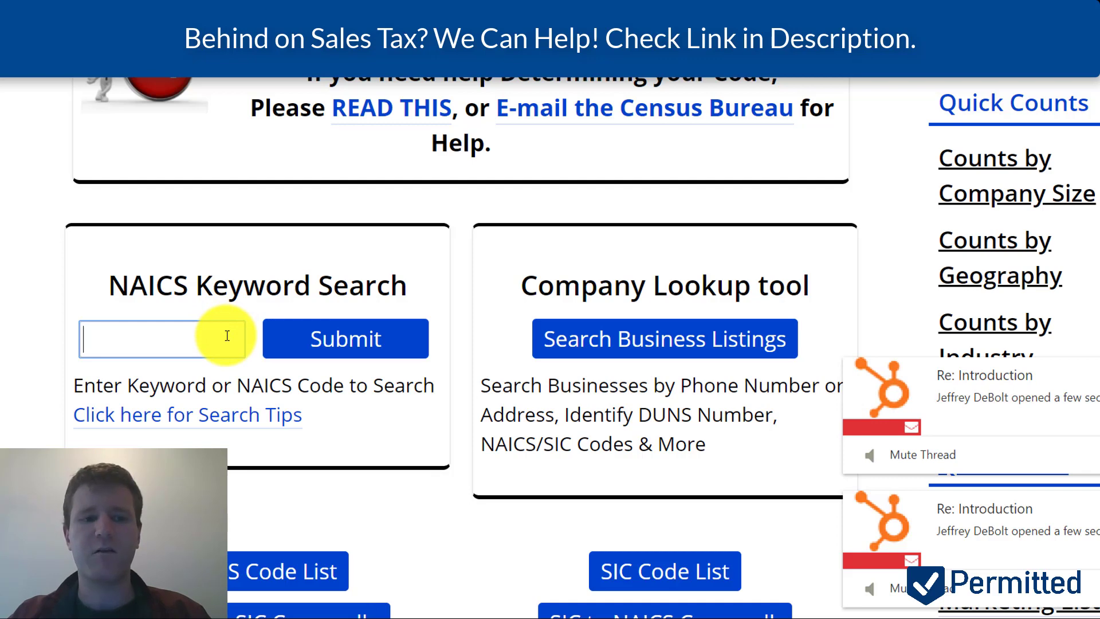
# - Keyword-search 'toys' to find code 339930, then return to the CDTFA keyword box
pyautogui.write('toys')
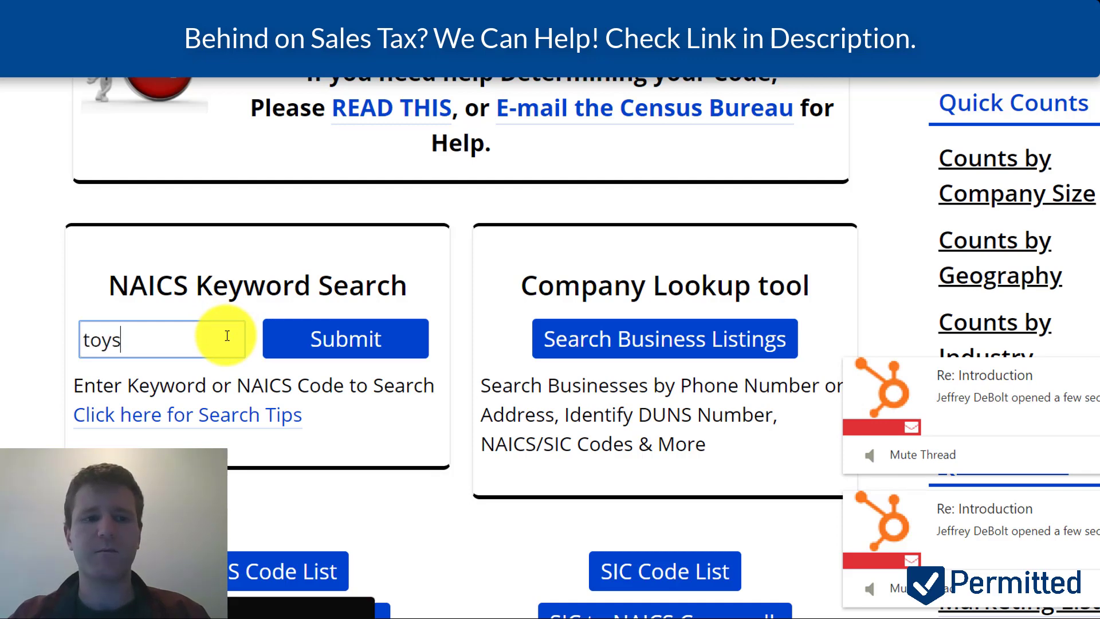
pyautogui.press('Return')
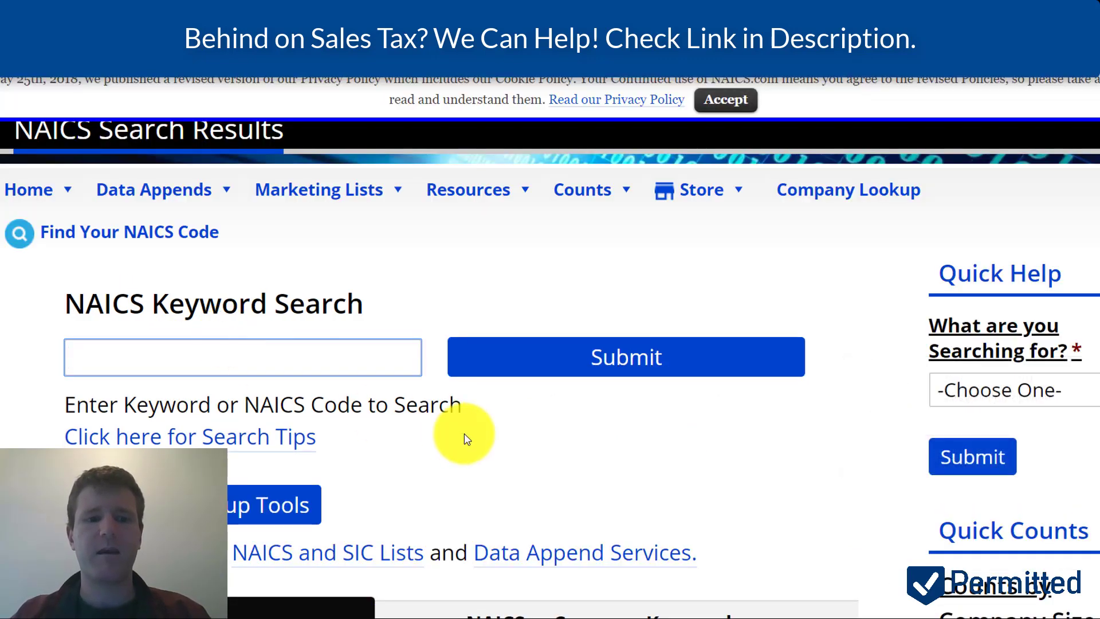
pyautogui.scroll(-5, 465, 436)
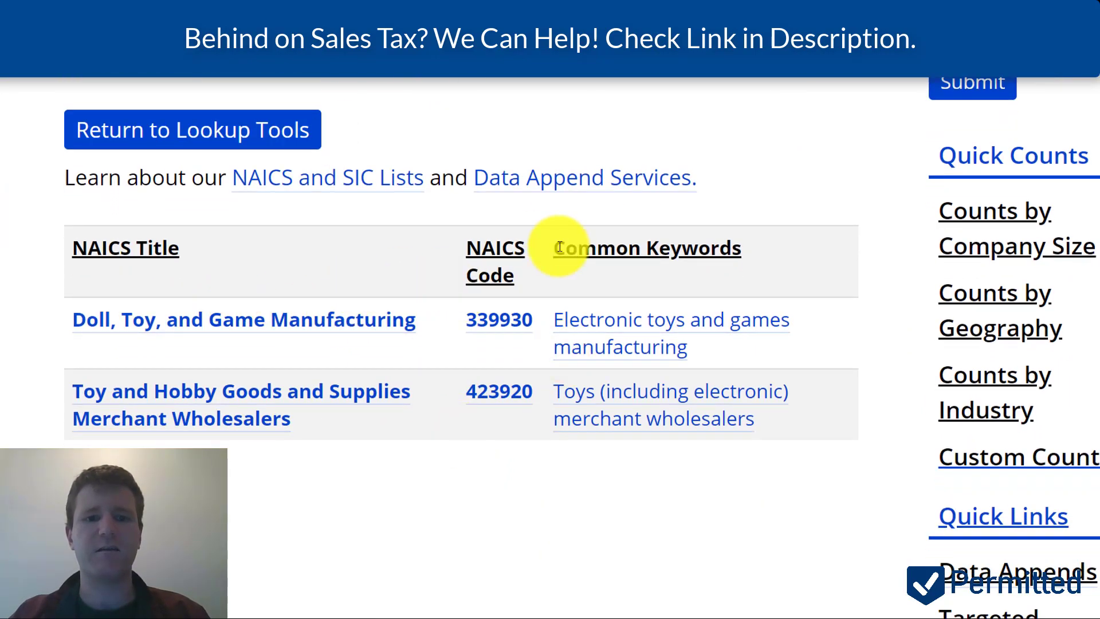
pyautogui.moveTo(523, 320); pyautogui.dragTo(331, 221)
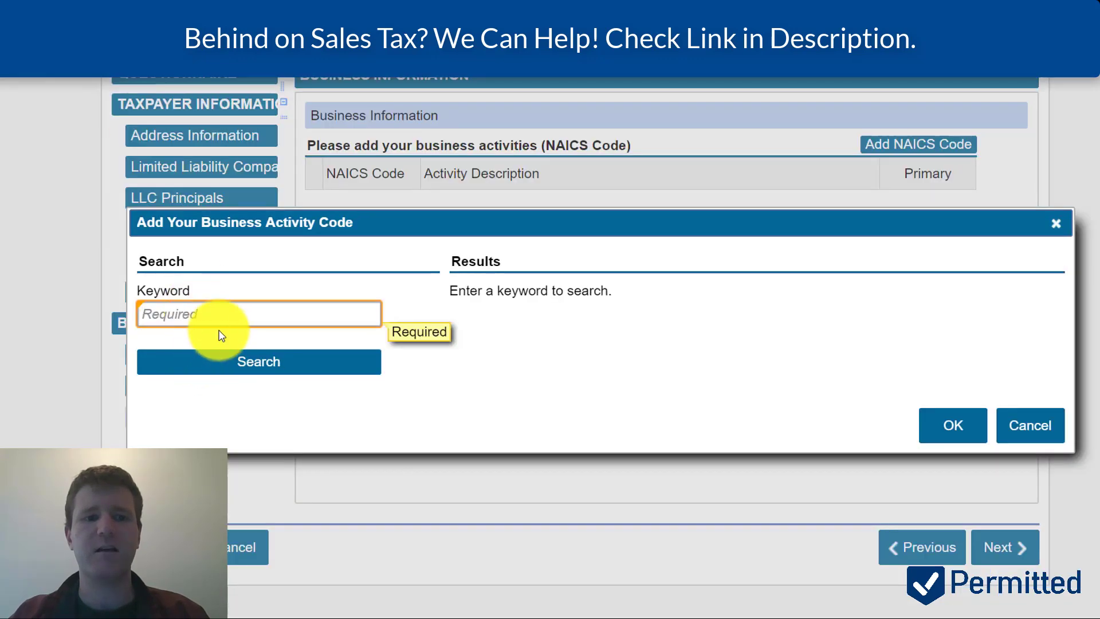
pyautogui.click(220, 314)
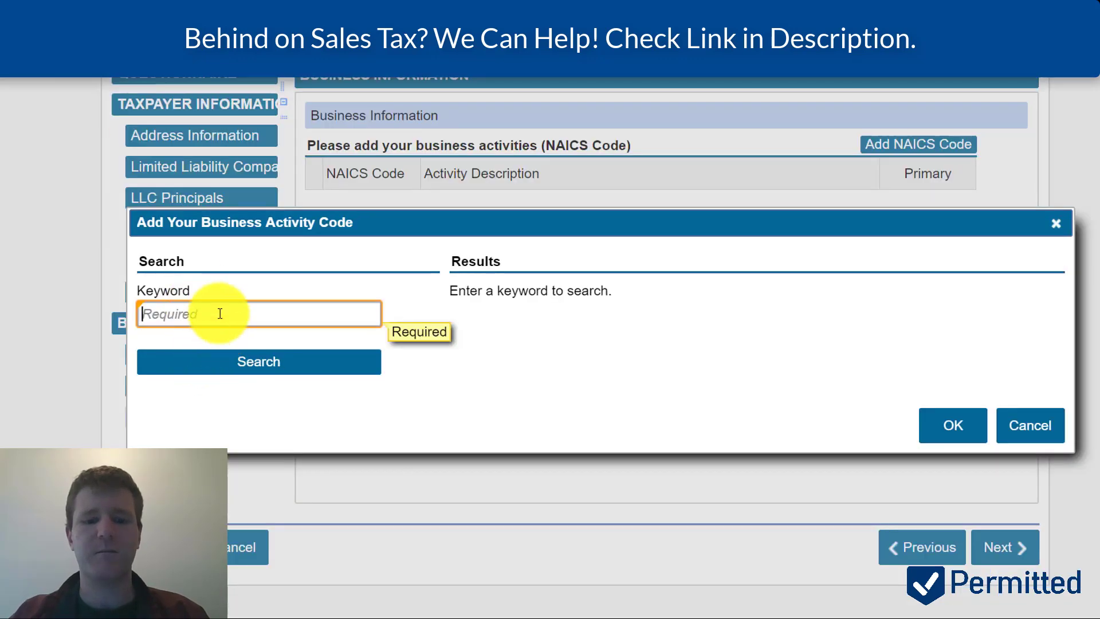
# - Search 'toys', add 339930 Doll, Toy, and Game Manufacturing as the activity, and continue
pyautogui.write('toys')
pyautogui.press('Return')
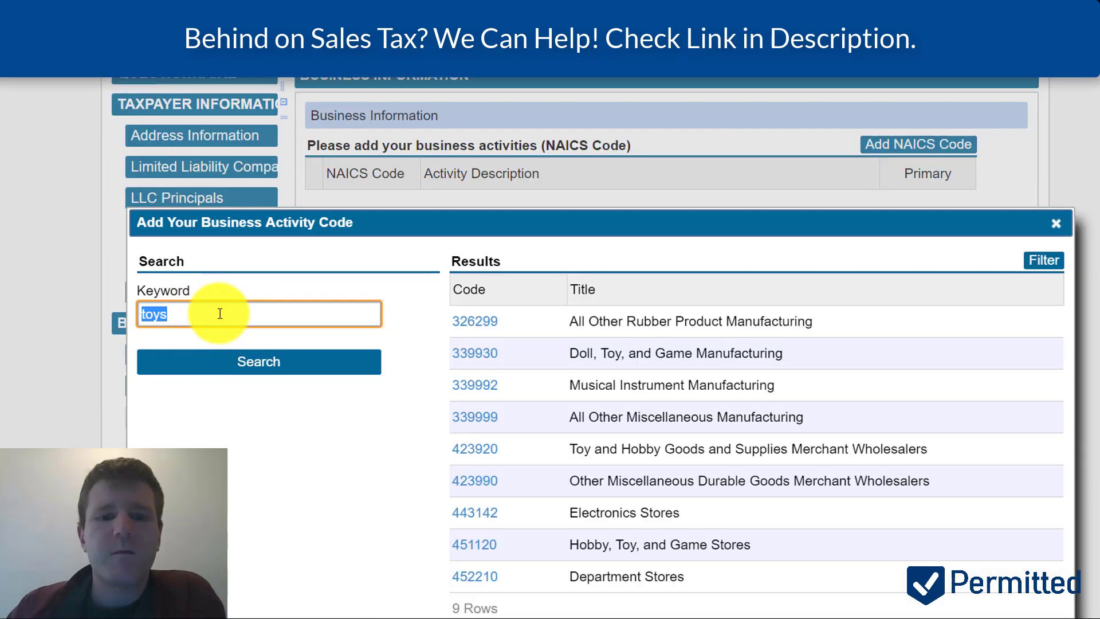
pyautogui.click(467, 361)
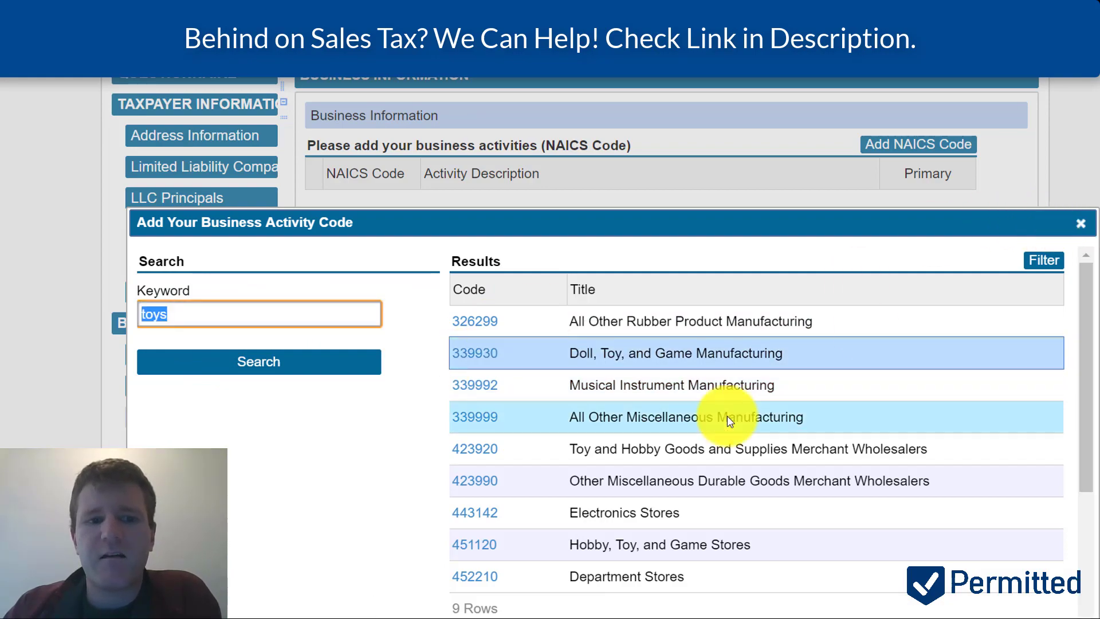
pyautogui.scroll(-5, 720, 418)
pyautogui.scroll(-5, 860, 455)
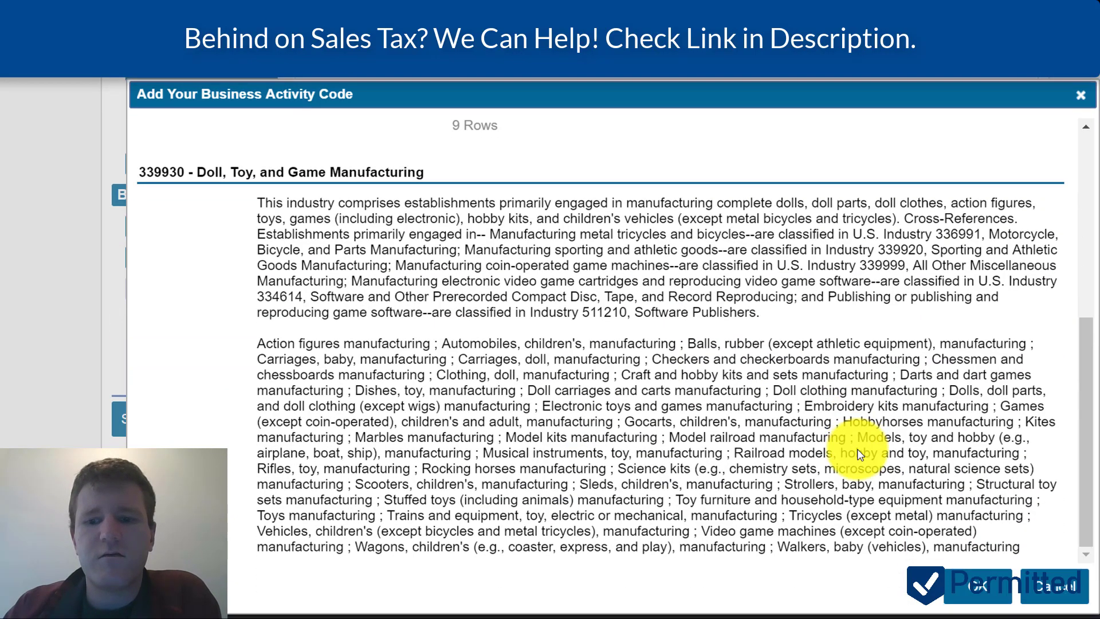
pyautogui.click(986, 585)
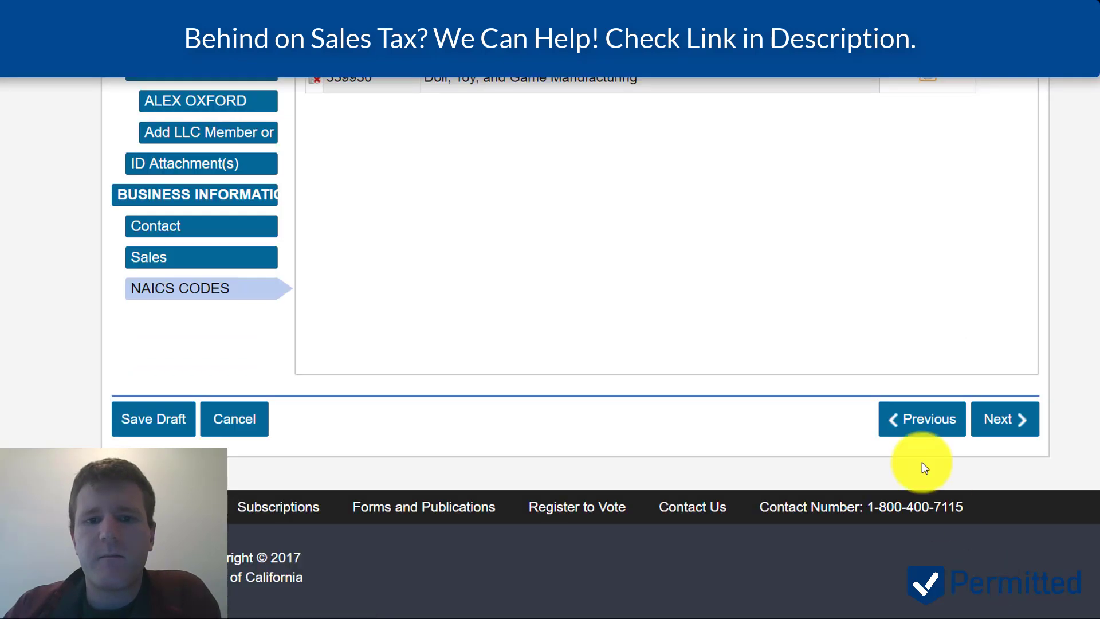
pyautogui.scroll(5, 921, 462)
pyautogui.scroll(-2, 921, 462)
pyautogui.scroll(-2, 1009, 433)
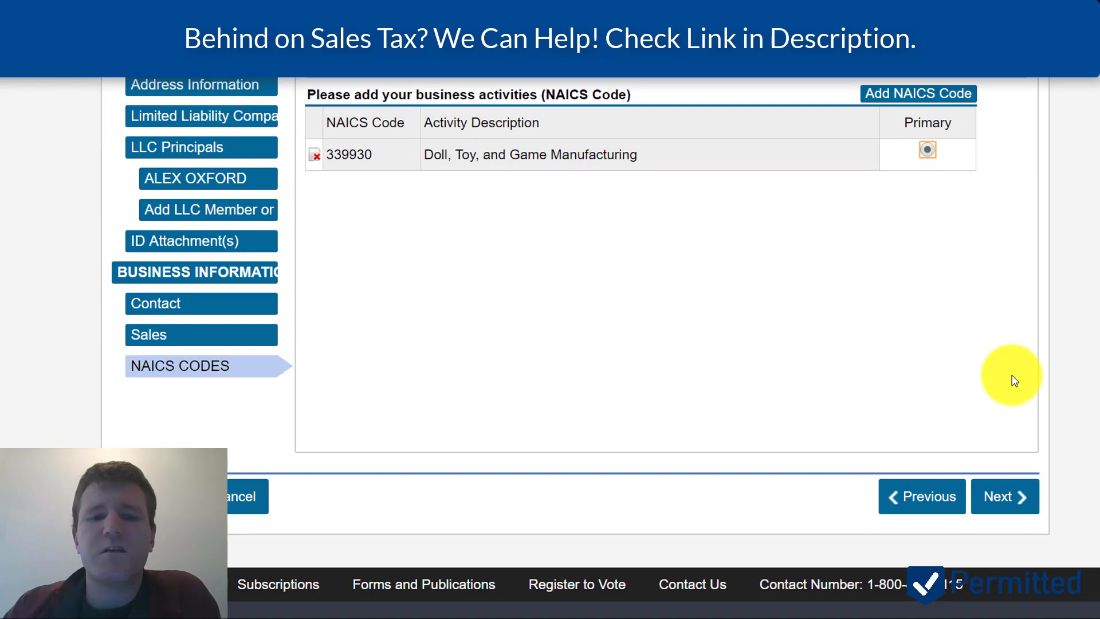
pyautogui.click(1009, 494)
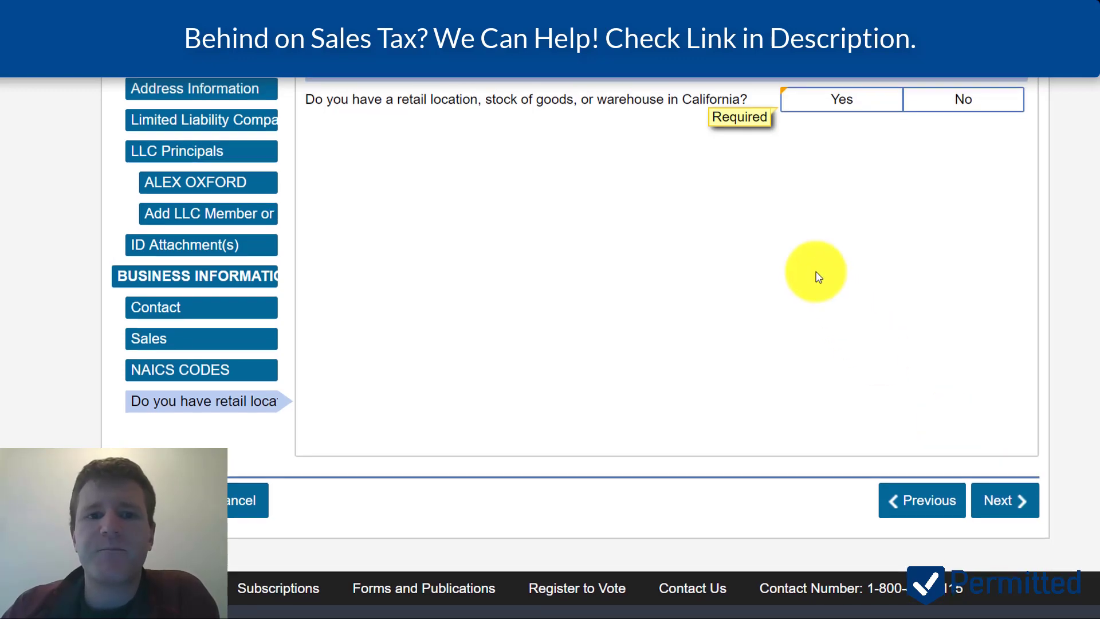
# - Answer No to having a California retail location and to installing or leasing equipment
pyautogui.scroll(1, 818, 277)
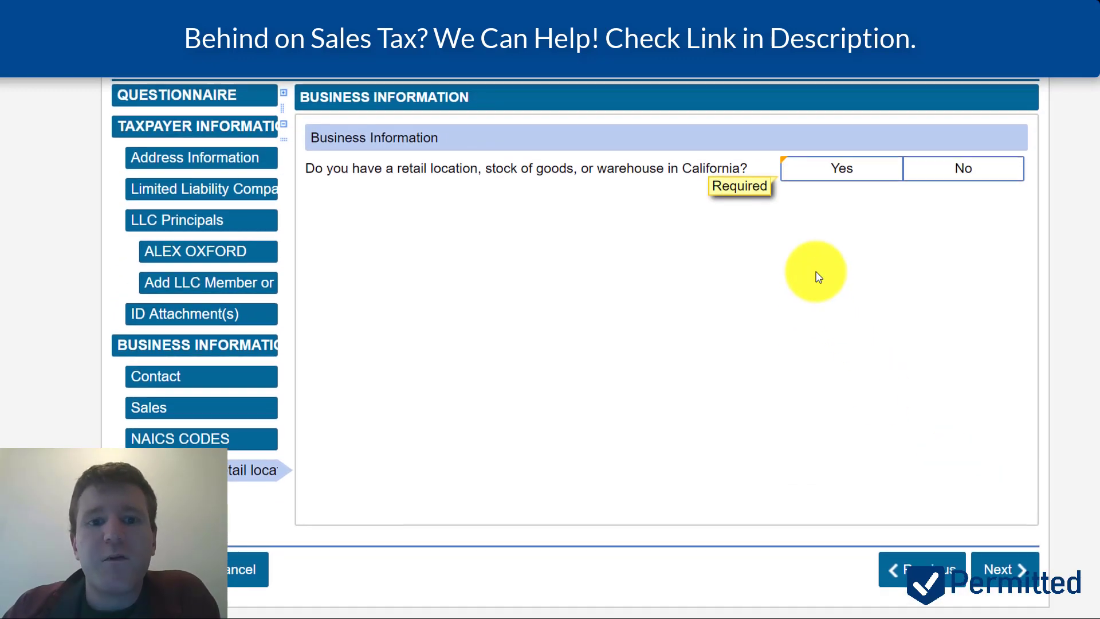
pyautogui.scroll(1, 818, 277)
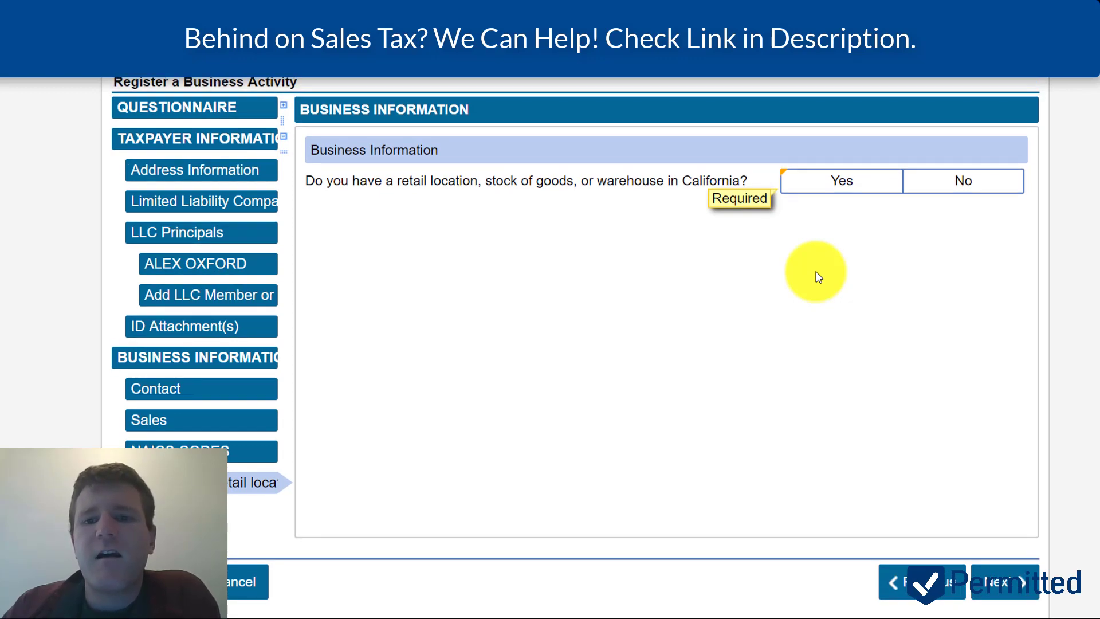
pyautogui.click(957, 183)
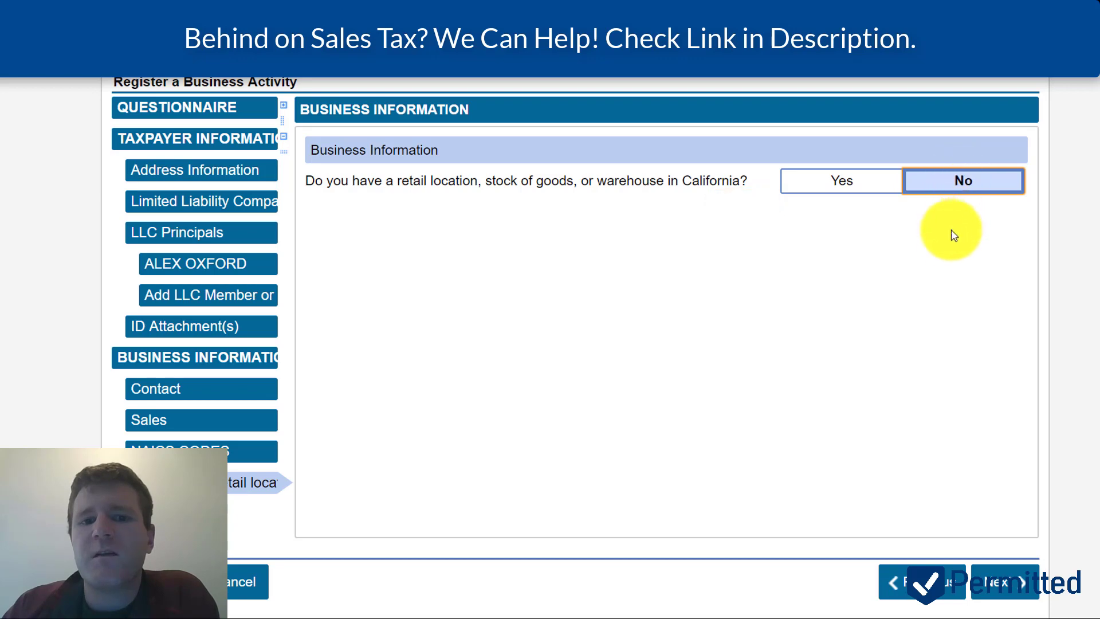
pyautogui.scroll(-1, 955, 400)
pyautogui.click(1000, 551)
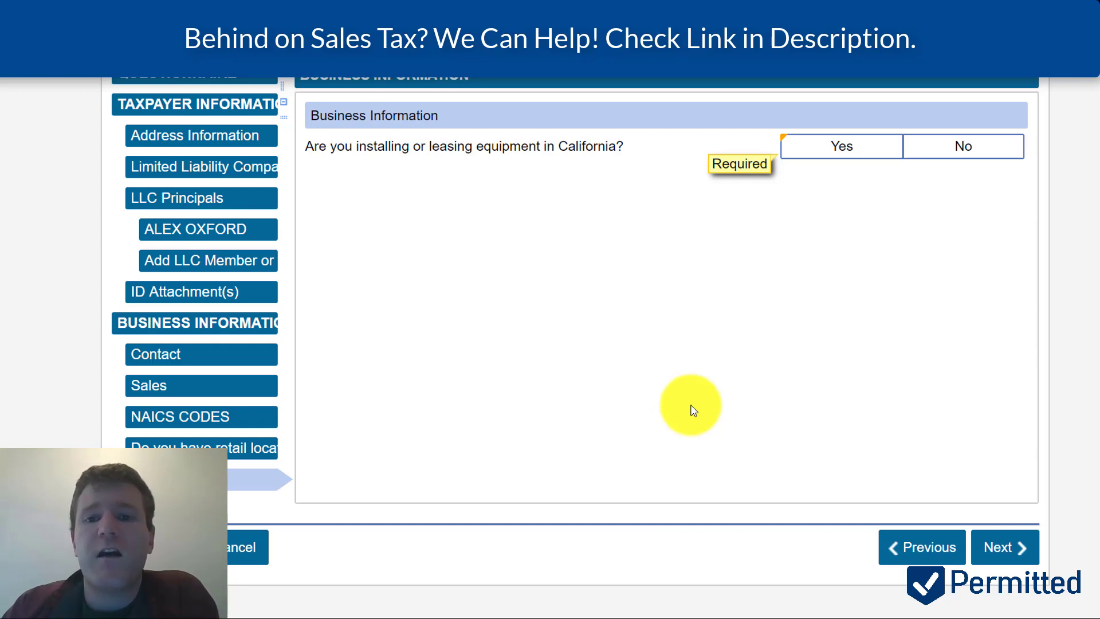
pyautogui.click(949, 152)
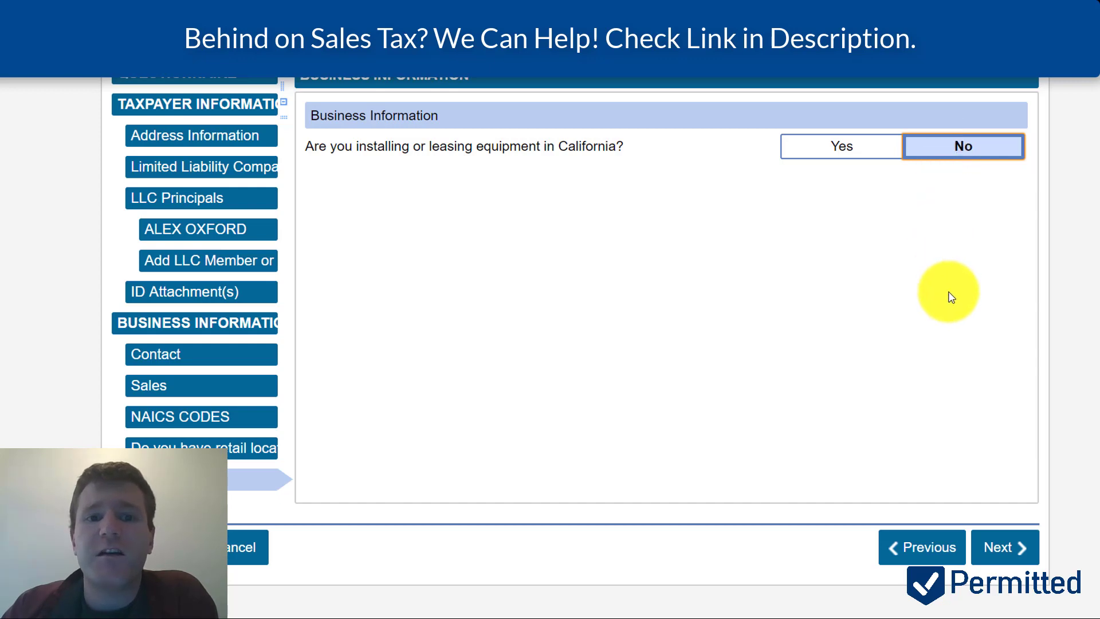
pyautogui.click(1009, 549)
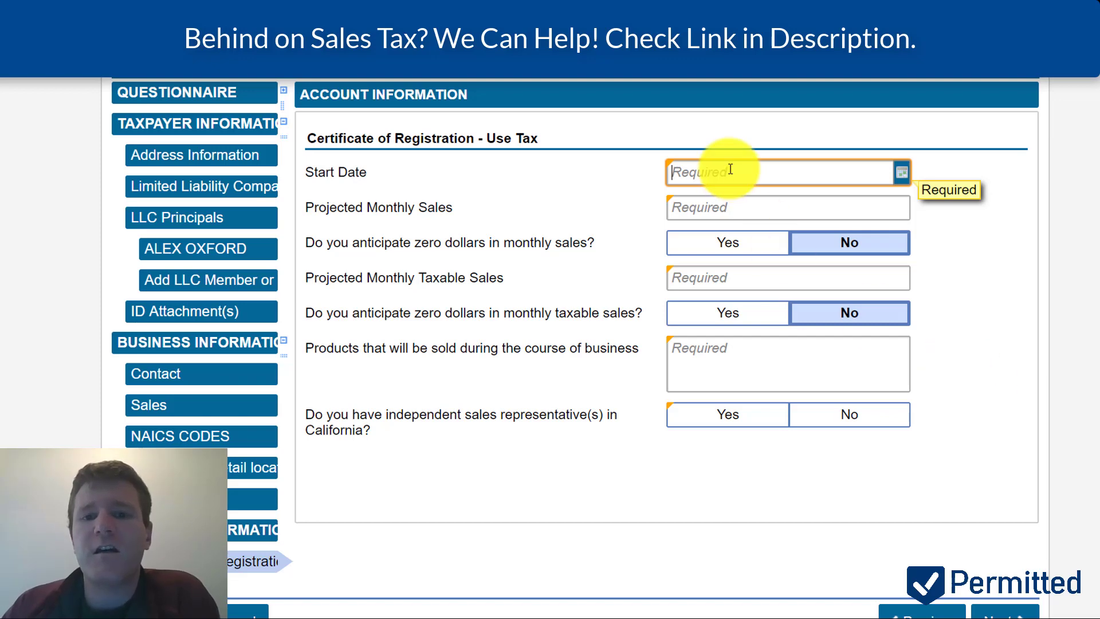
# - Set the Use Tax start date to 17-Jun-2018
pyautogui.click(899, 172)
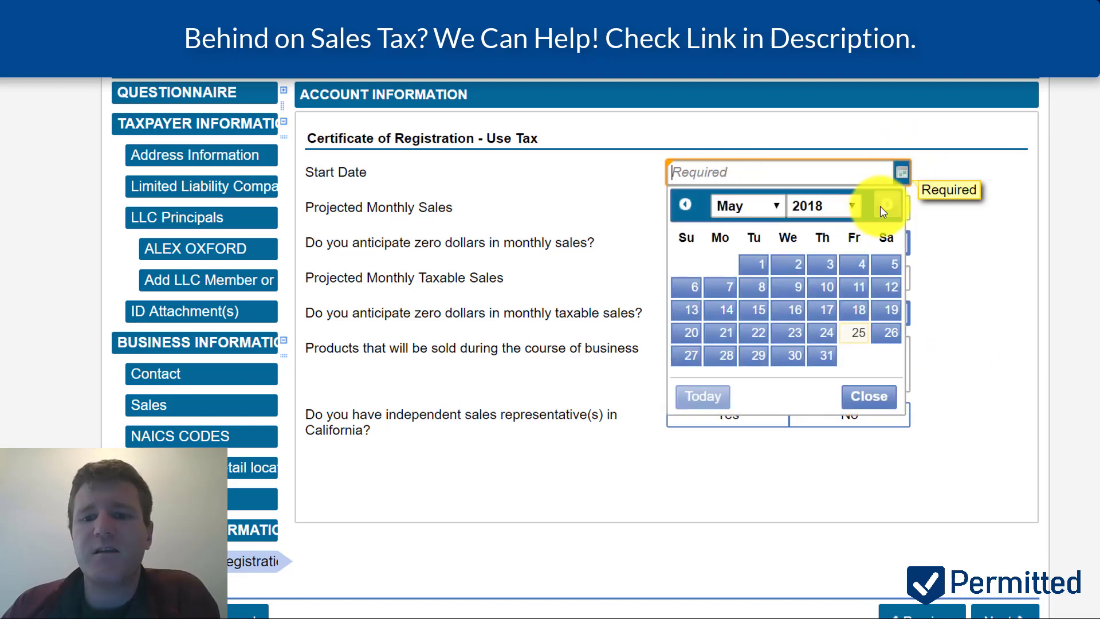
pyautogui.click(882, 207)
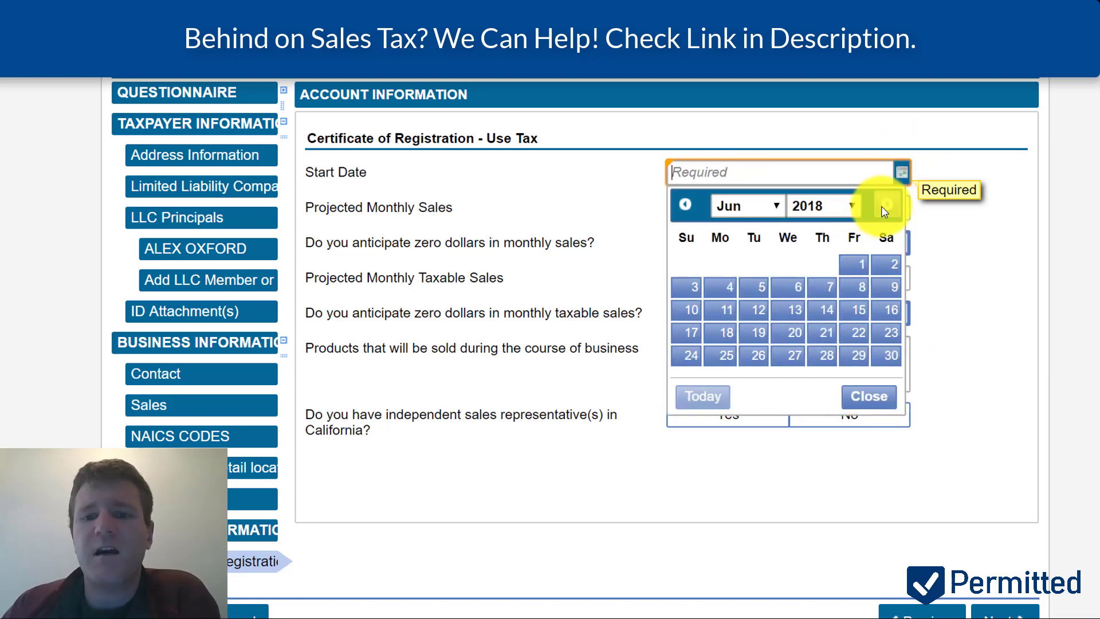
pyautogui.click(698, 332)
# - Enter projected monthly sales of 10,000.00 and taxable sales of 5,000.00, answering No to zero sales
pyautogui.click(698, 214)
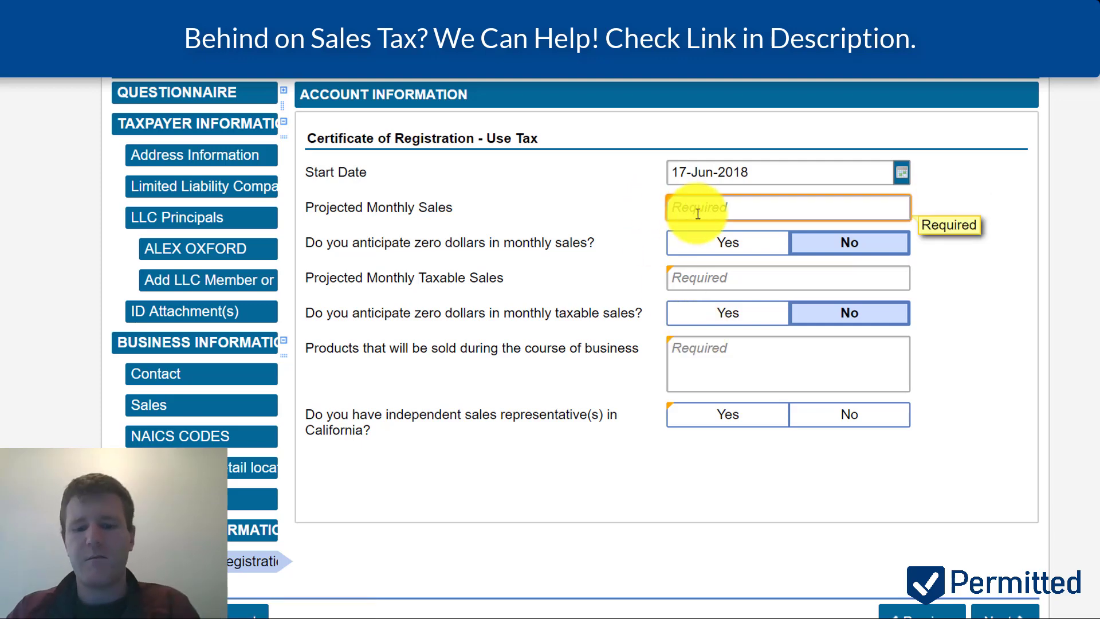
pyautogui.write('100')
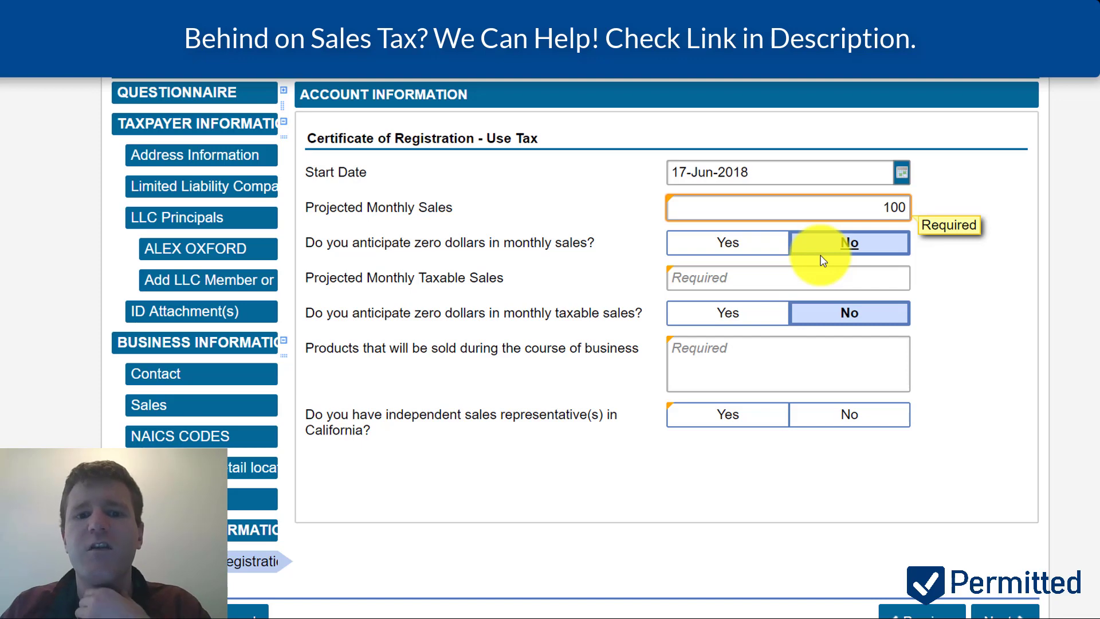
pyautogui.click(764, 254)
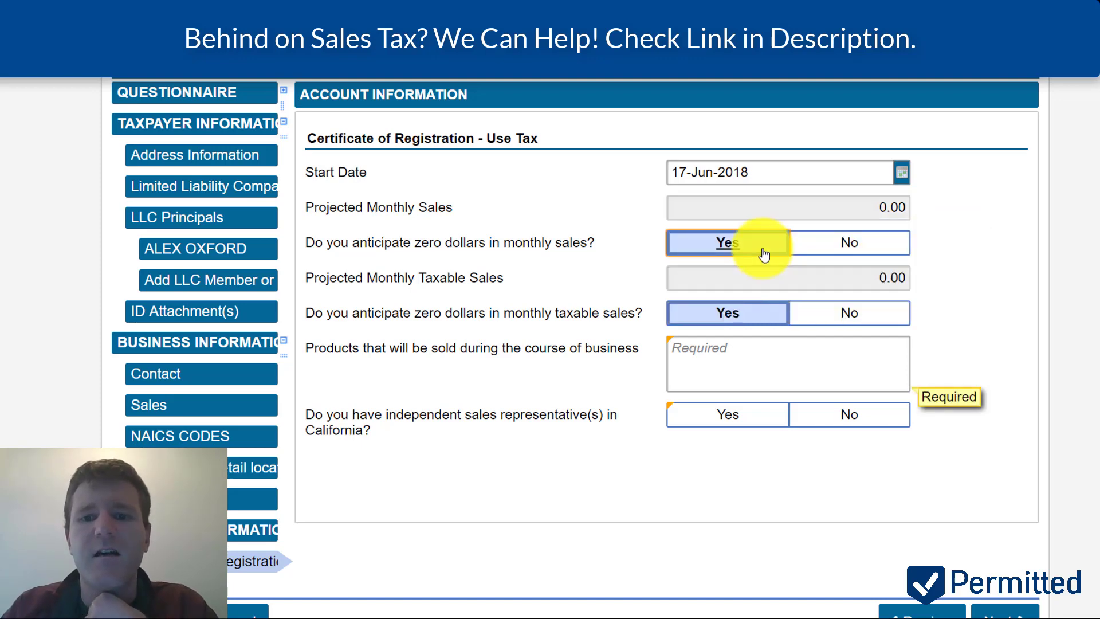
pyautogui.click(831, 254)
pyautogui.click(797, 288)
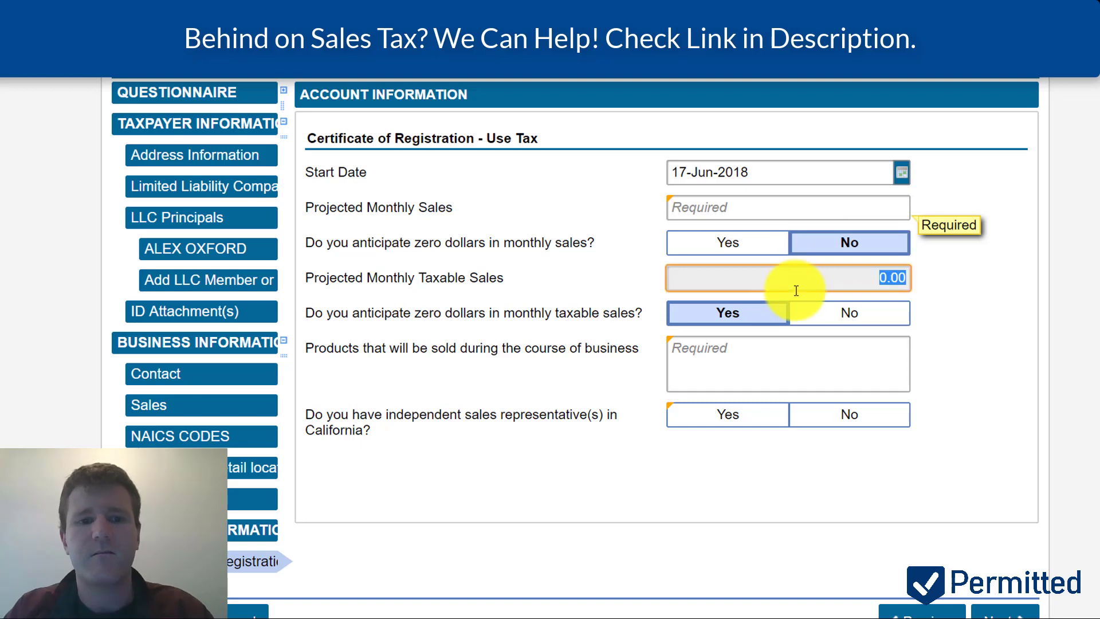
pyautogui.click(825, 323)
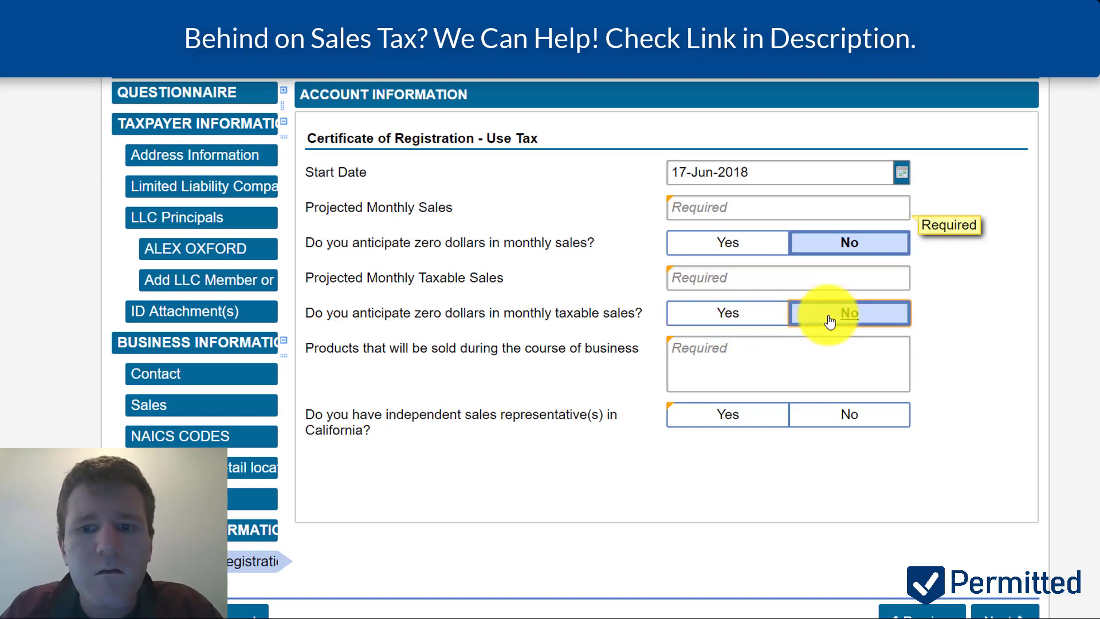
pyautogui.click(787, 285)
pyautogui.write('100')
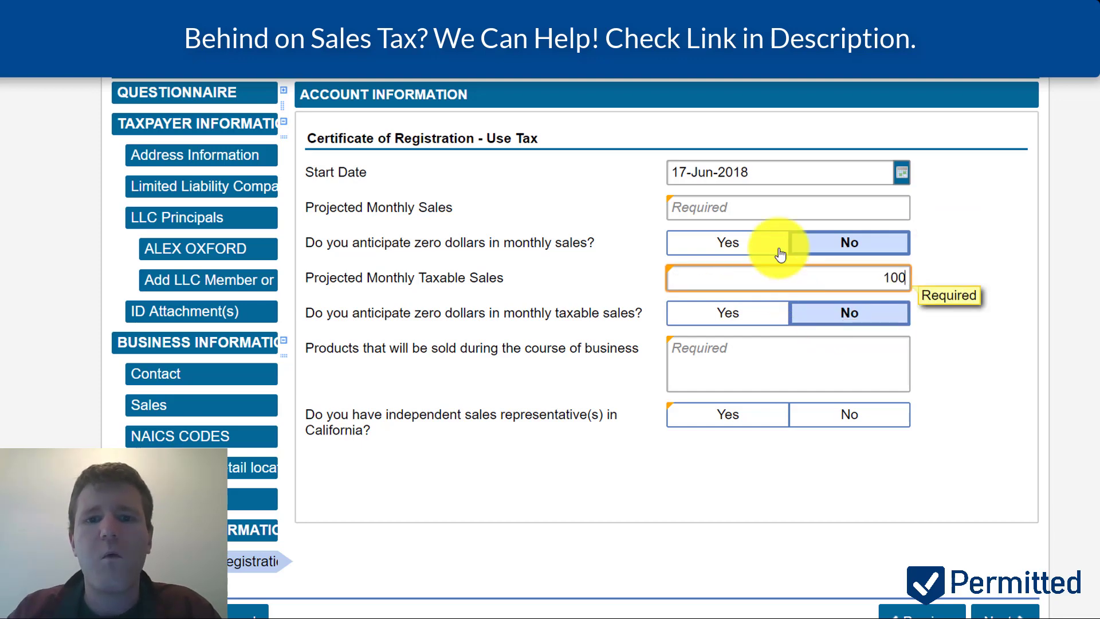
pyautogui.click(778, 204)
pyautogui.write('10')
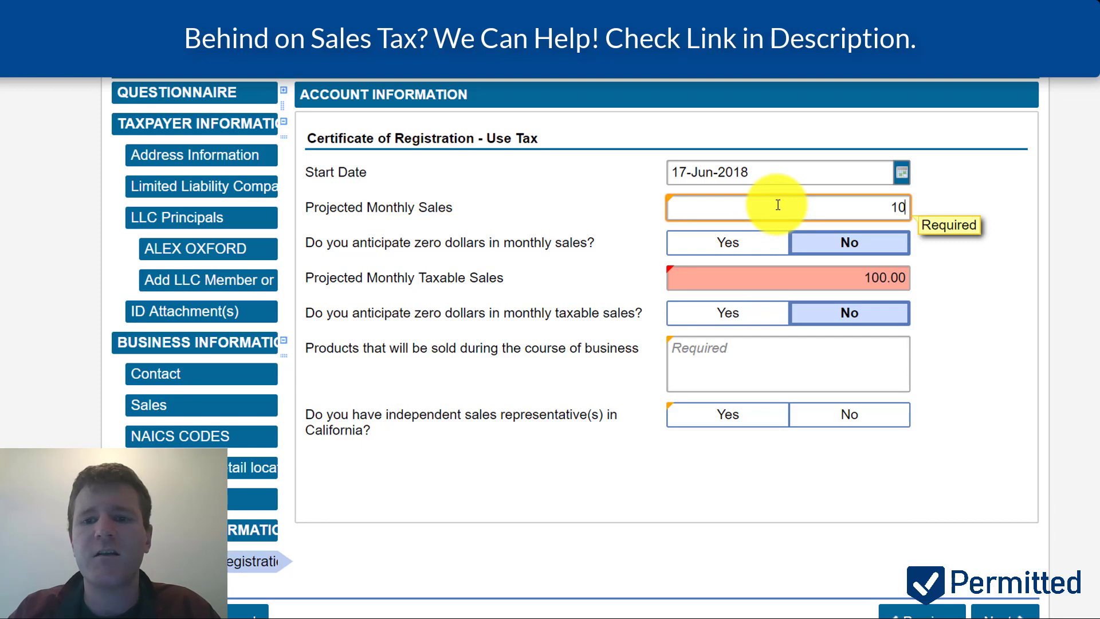
pyautogui.write('000')
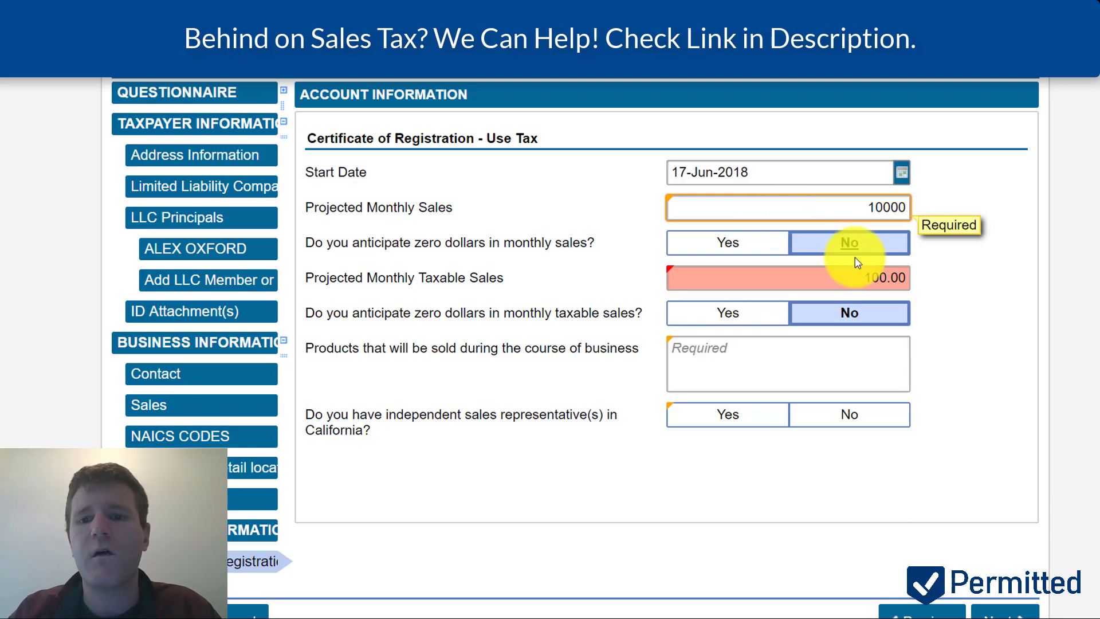
pyautogui.click(867, 276)
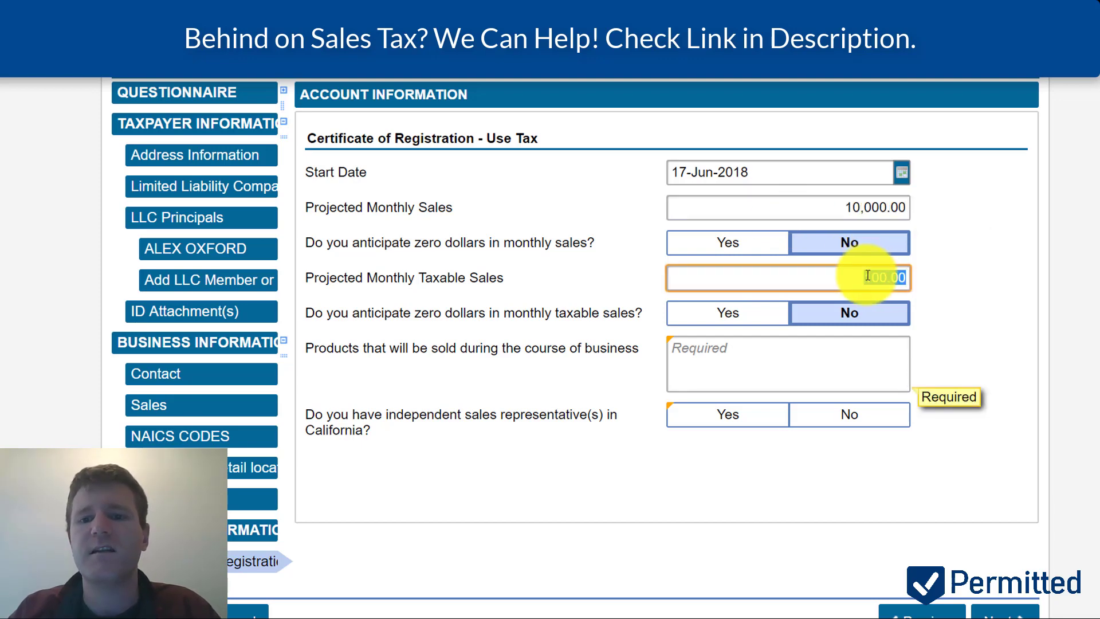
pyautogui.write('5000')
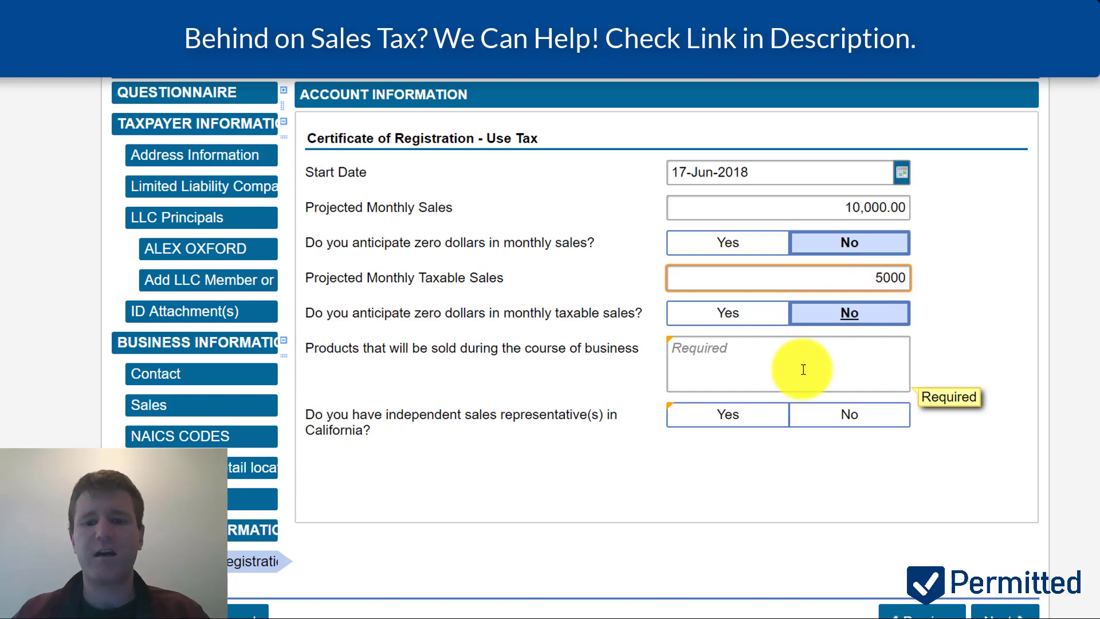
# - Describe the products as 'toys dolls games' and answer No to independent sales representatives
pyautogui.click(782, 378)
pyautogui.write('toy')
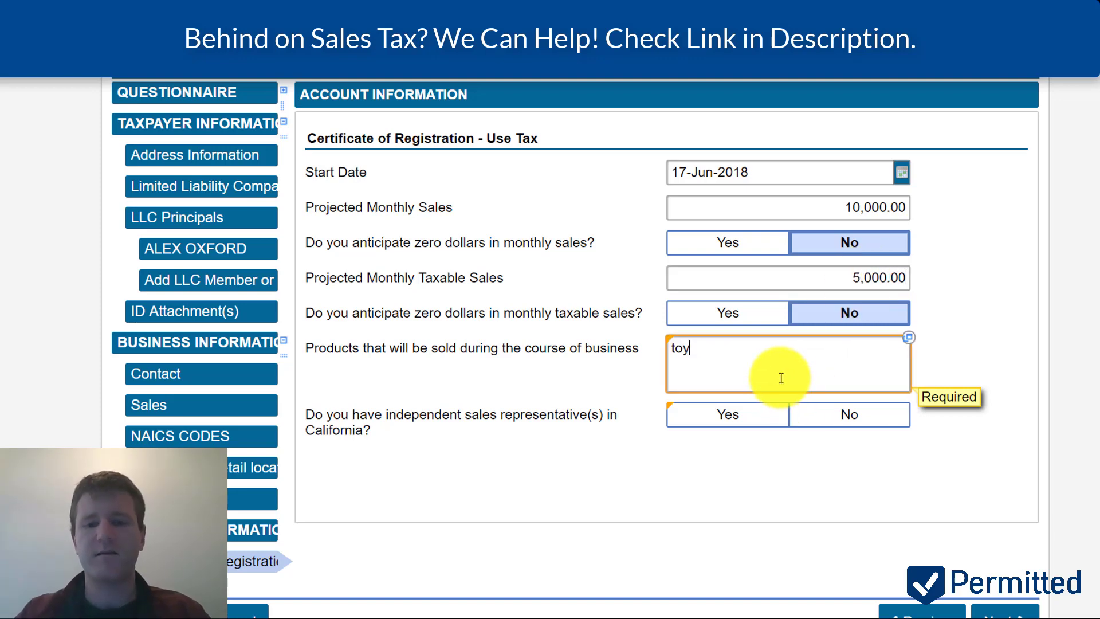
pyautogui.write('s dolls games')
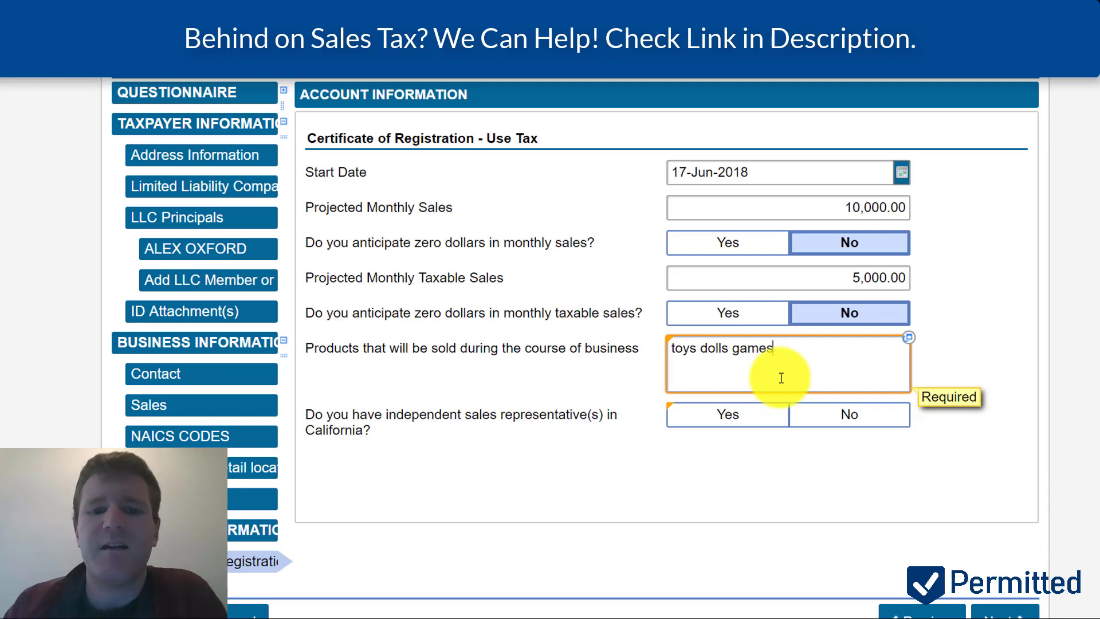
pyautogui.click(841, 413)
pyautogui.scroll(-2, 1077, 412)
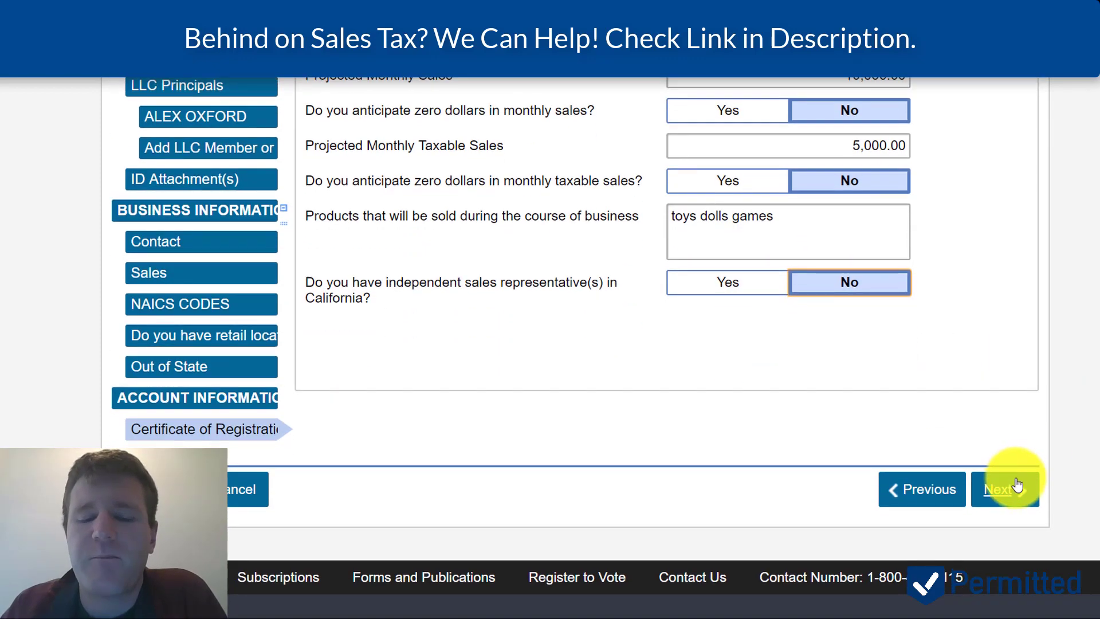
# - Choose the listed business address for books and records
pyautogui.click(1010, 487)
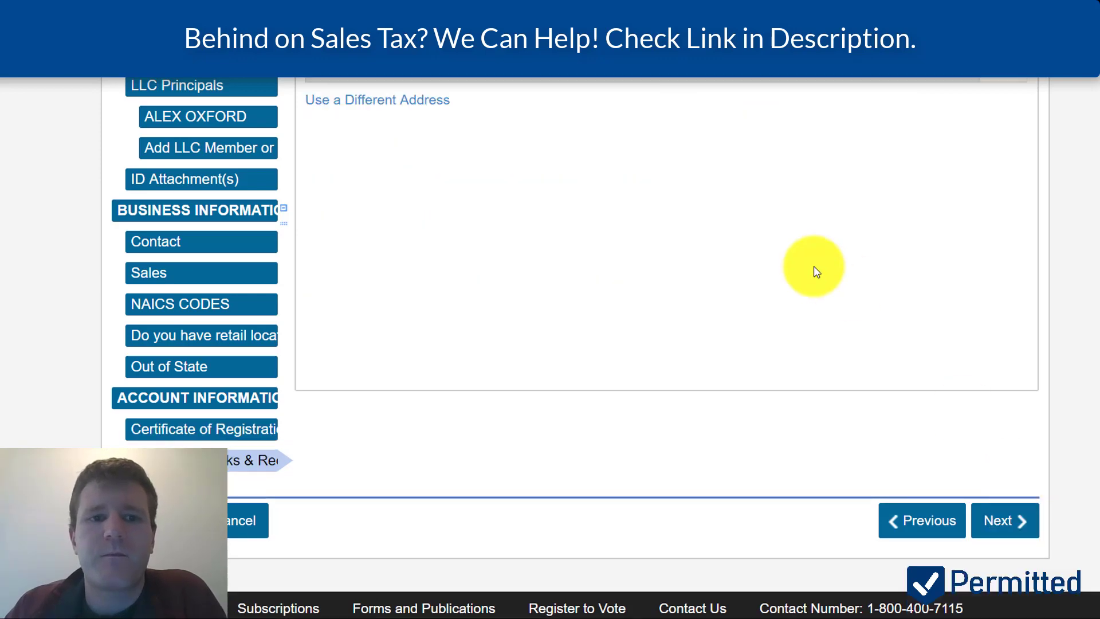
pyautogui.scroll(3, 815, 270)
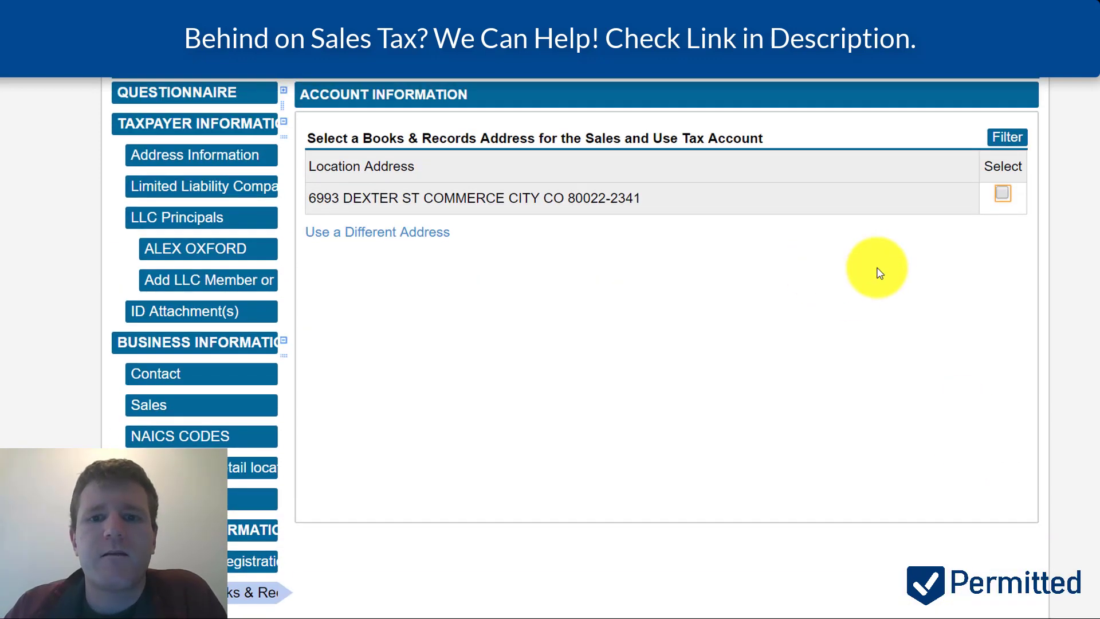
pyautogui.scroll(-1, 880, 274)
pyautogui.click(1002, 160)
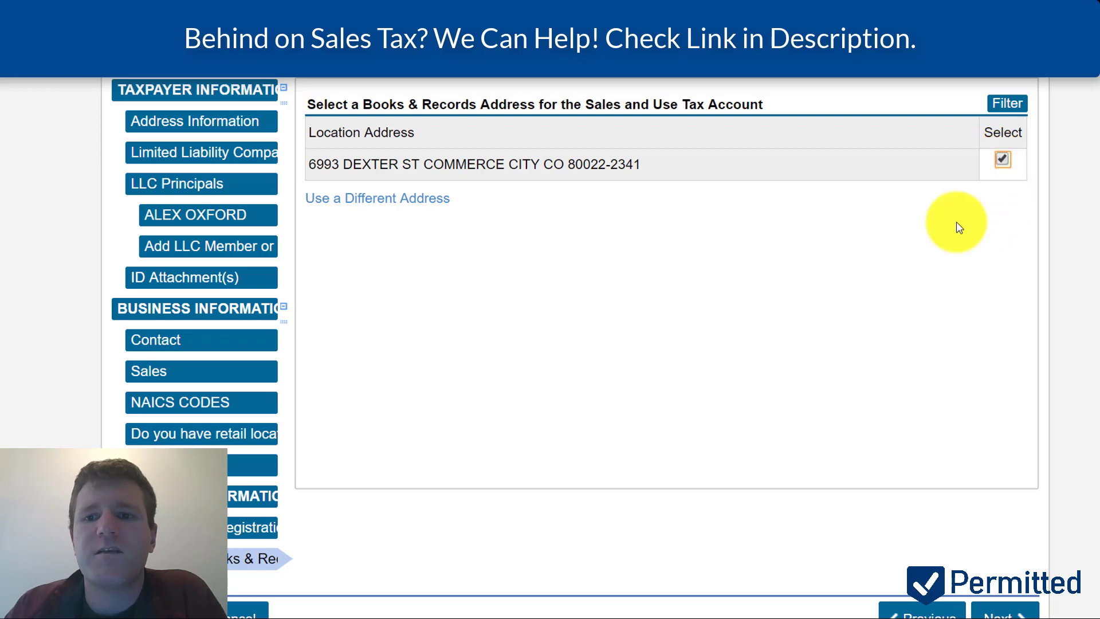
pyautogui.scroll(-1, 956, 361)
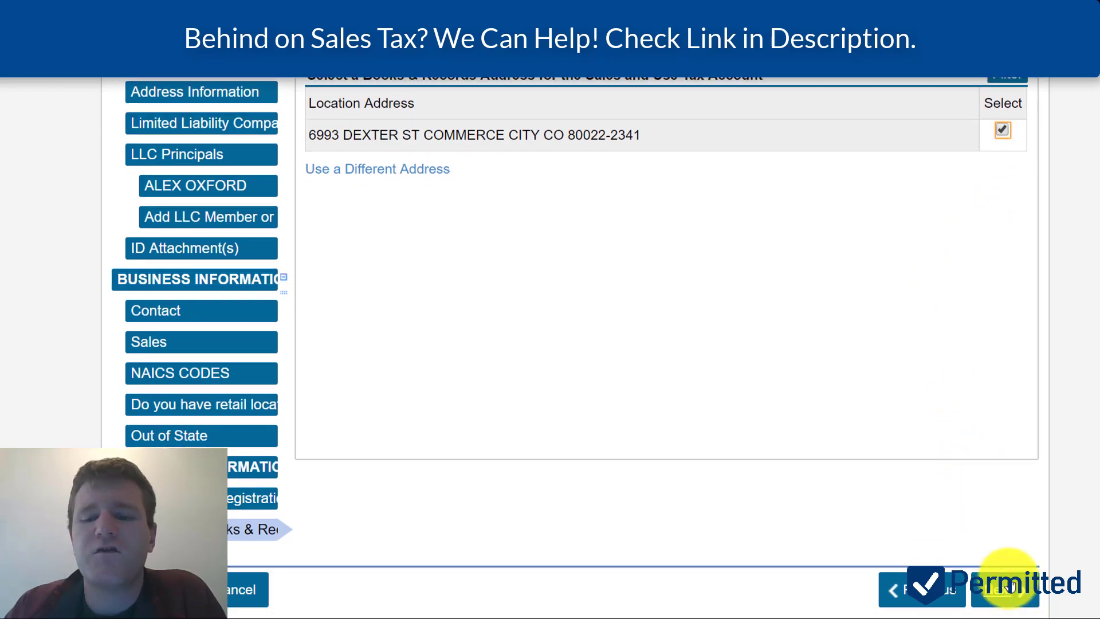
pyautogui.click(1007, 589)
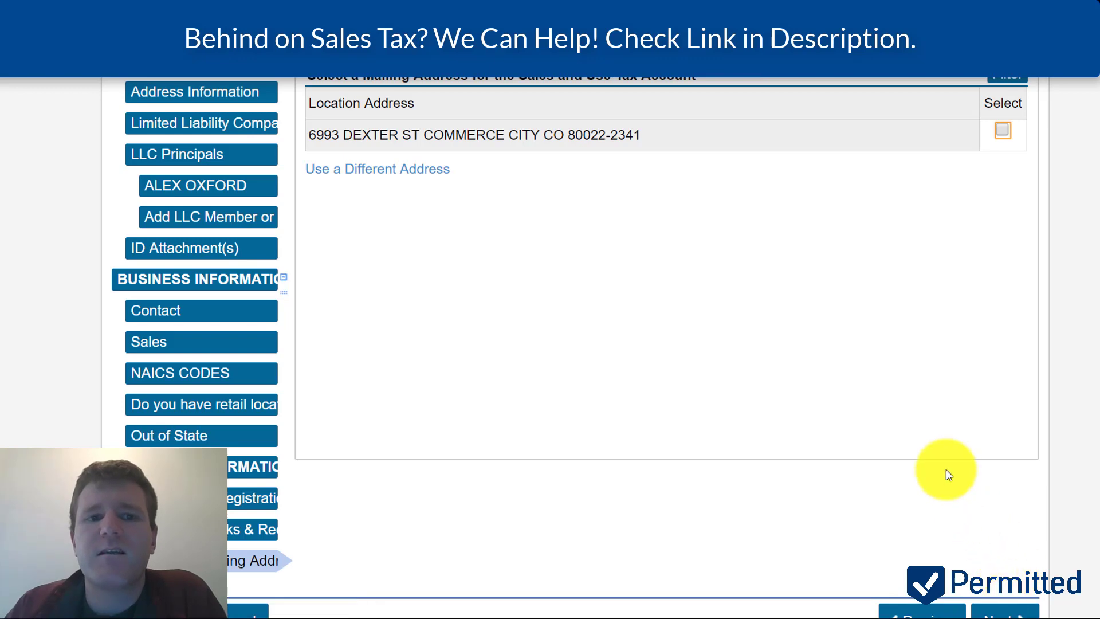
# - Dismiss the missing-address error and select the listed address as the mailing address
pyautogui.scroll(1, 947, 470)
pyautogui.scroll(2, 946, 469)
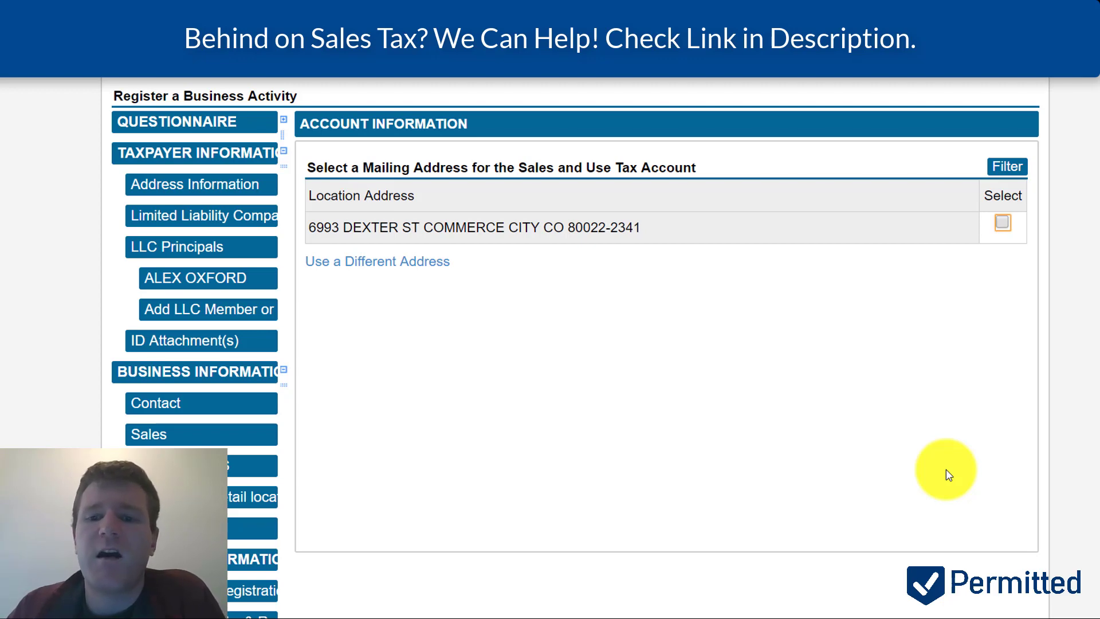
pyautogui.scroll(-3, 947, 469)
pyautogui.scroll(-1, 1026, 507)
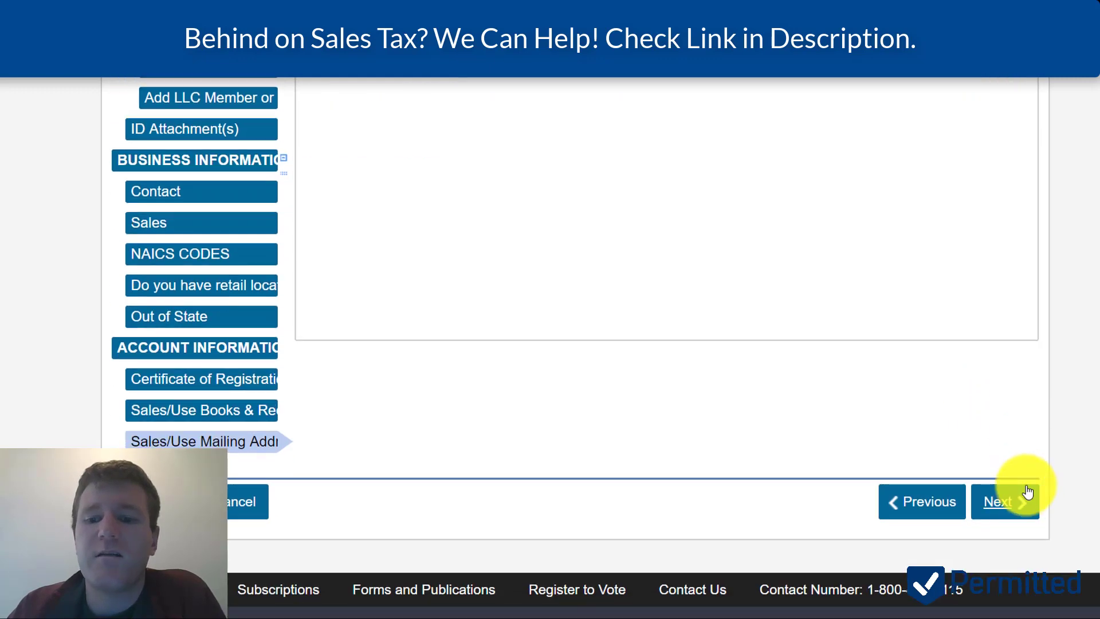
pyautogui.click(1010, 507)
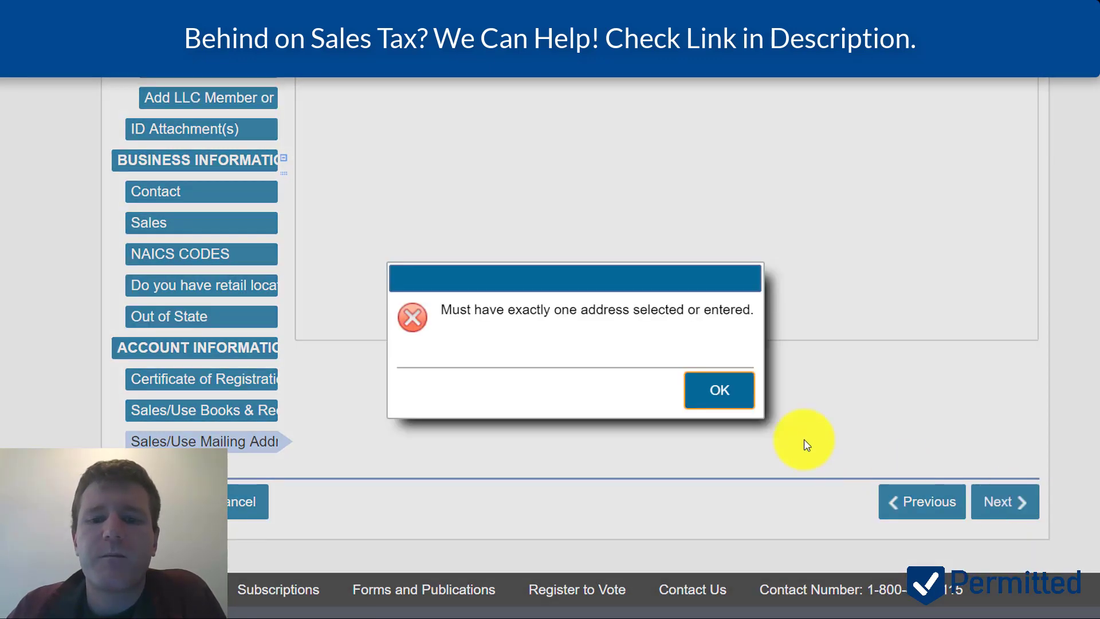
pyautogui.click(725, 391)
pyautogui.scroll(7, 974, 320)
pyautogui.click(1002, 410)
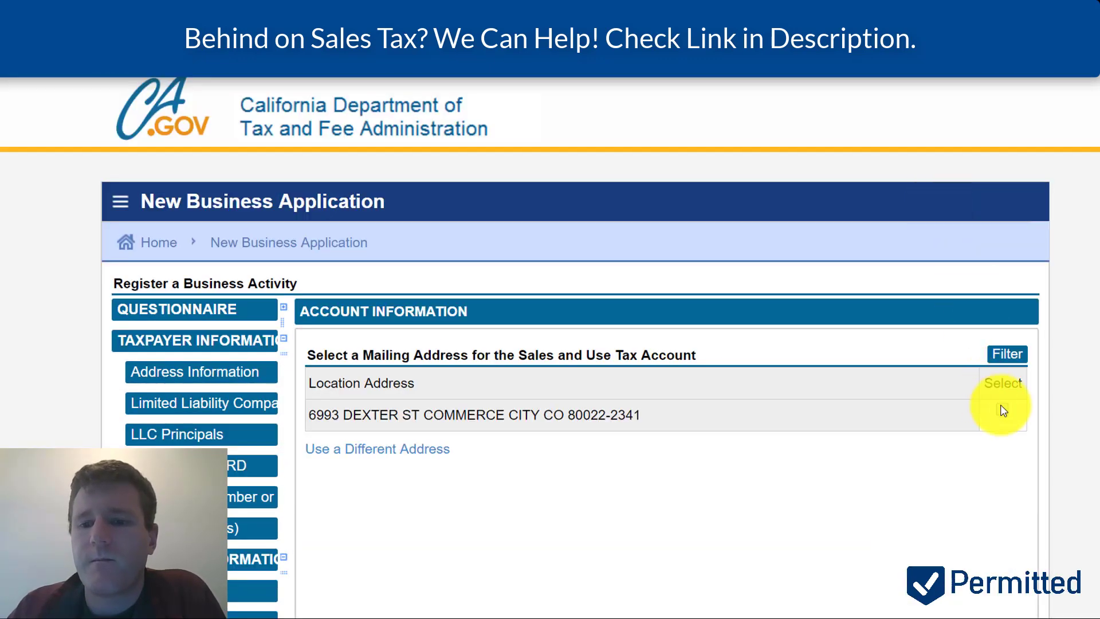
pyautogui.scroll(-7, 1005, 410)
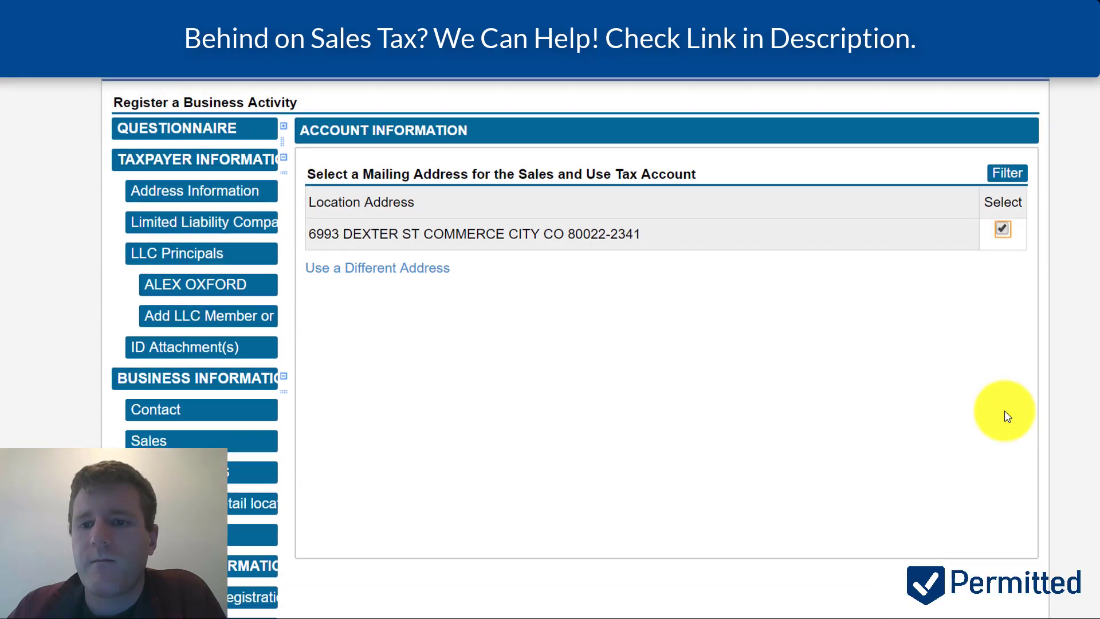
pyautogui.scroll(-7, 1005, 413)
pyautogui.click(996, 499)
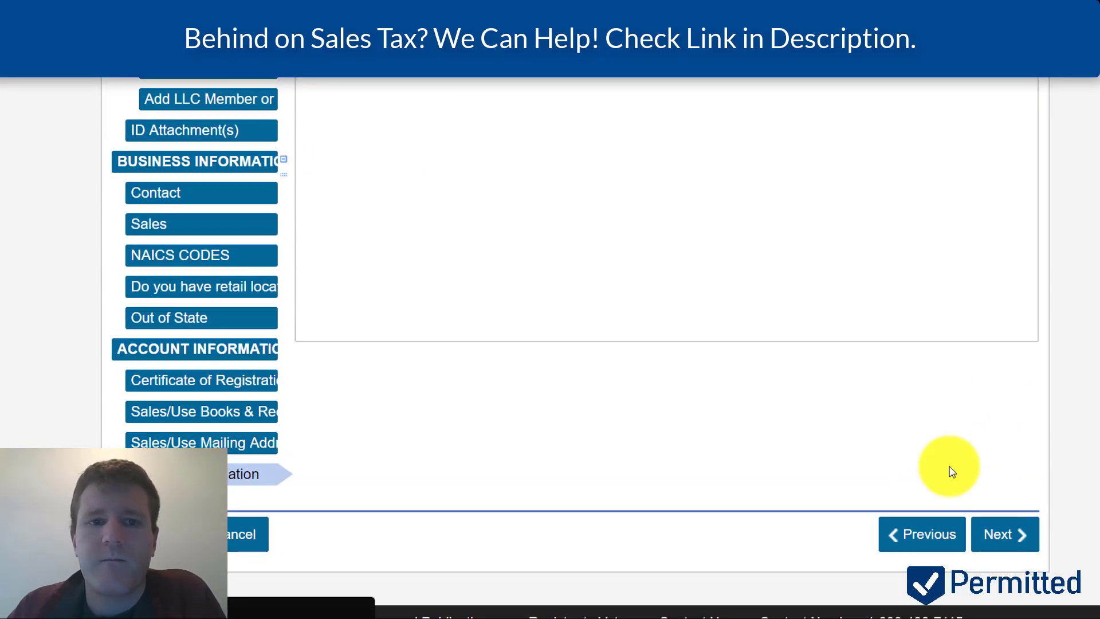
# - Add a supplier record named PERMITTED SUPPLIER with its phone number and products 'cool stuff'
pyautogui.scroll(4, 786, 256)
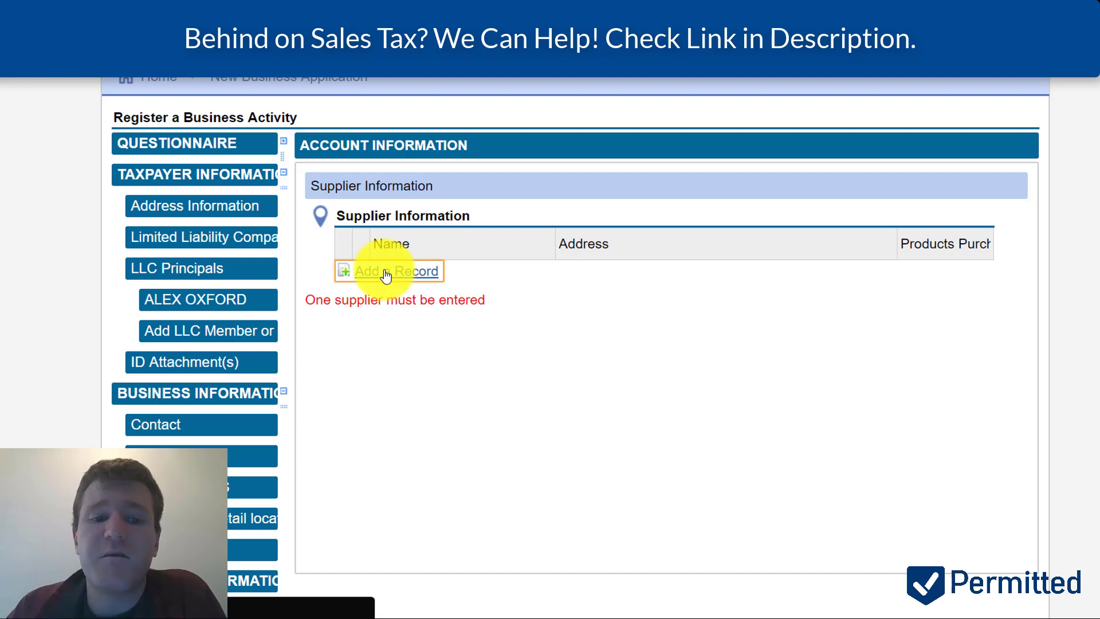
pyautogui.click(386, 275)
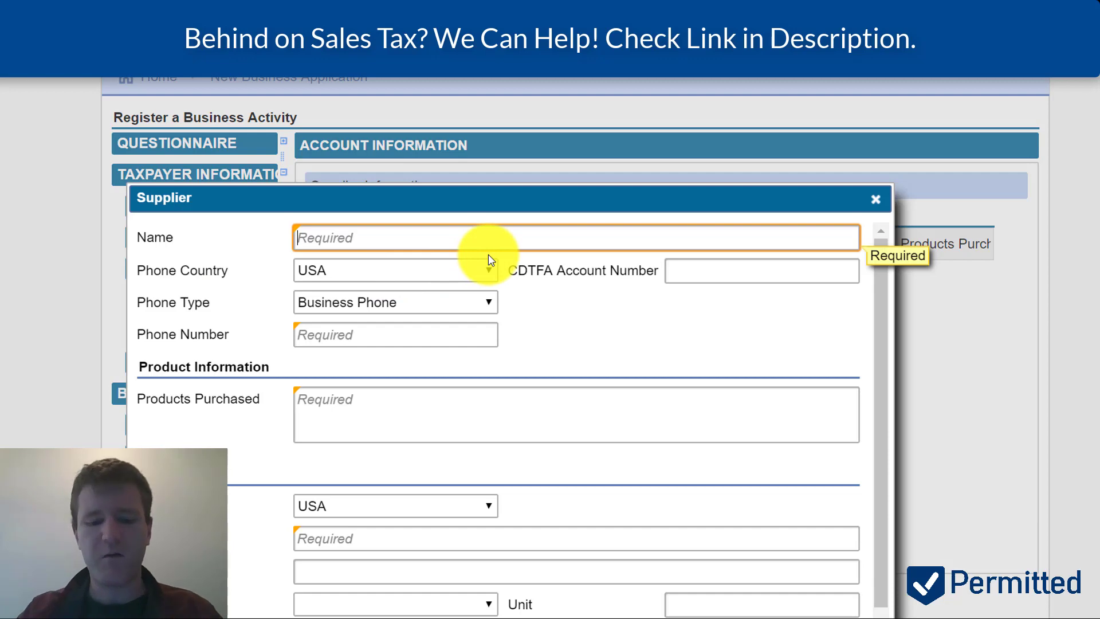
pyautogui.write('PERMITTED SUPPLIER')
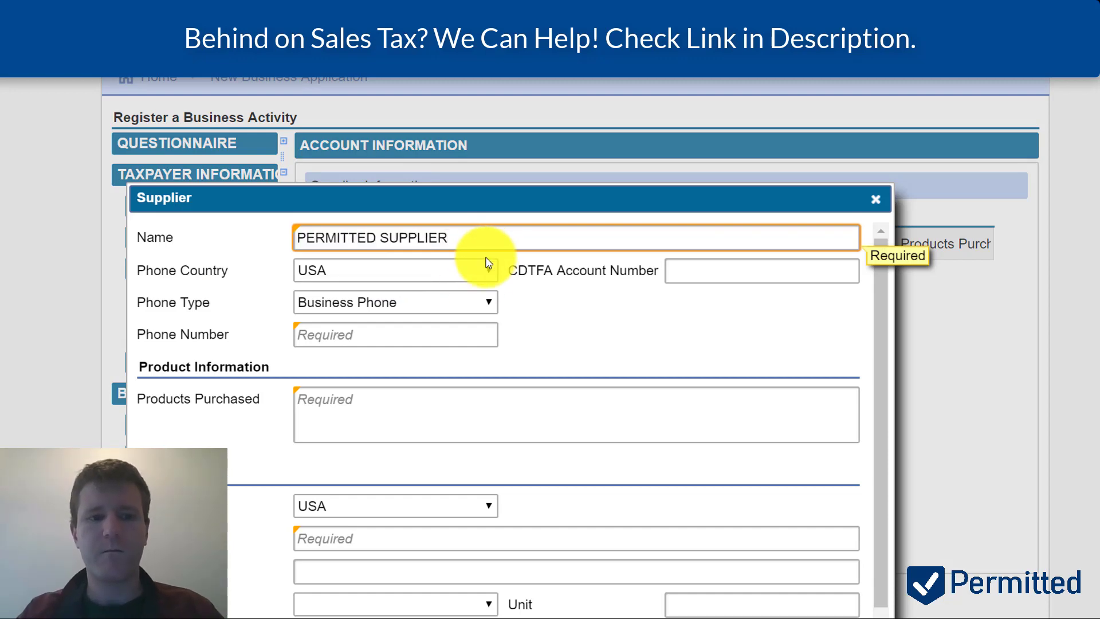
pyautogui.click(452, 334)
pyautogui.scroll(-1, 454, 335)
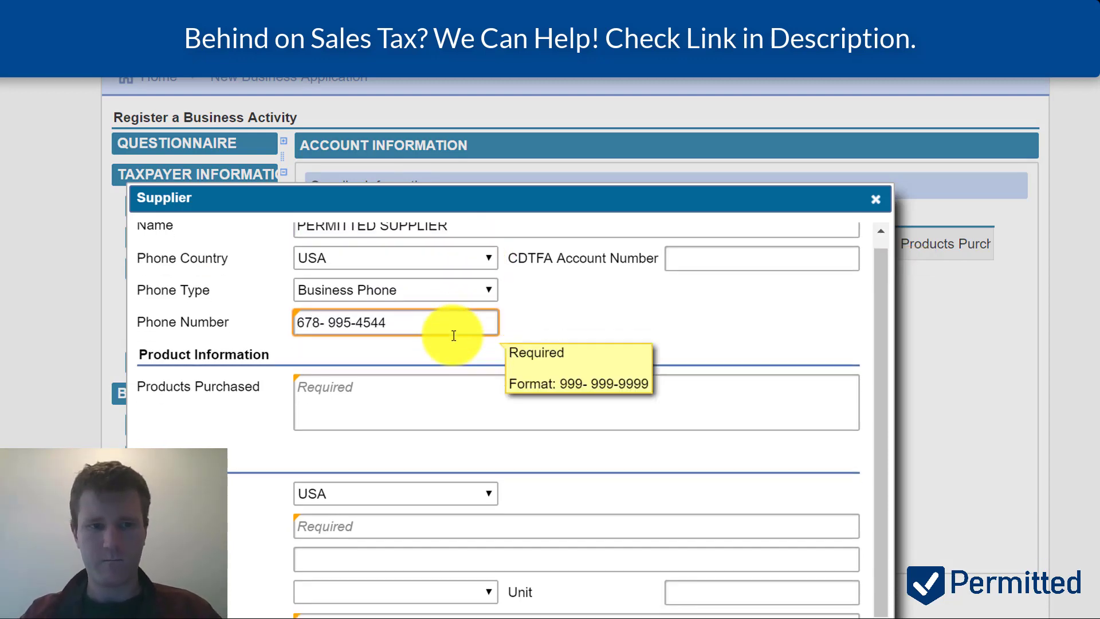
pyautogui.scroll(-1, 420, 364)
pyautogui.click(420, 364)
pyautogui.write('cool stuff')
pyautogui.scroll(-3, 395, 362)
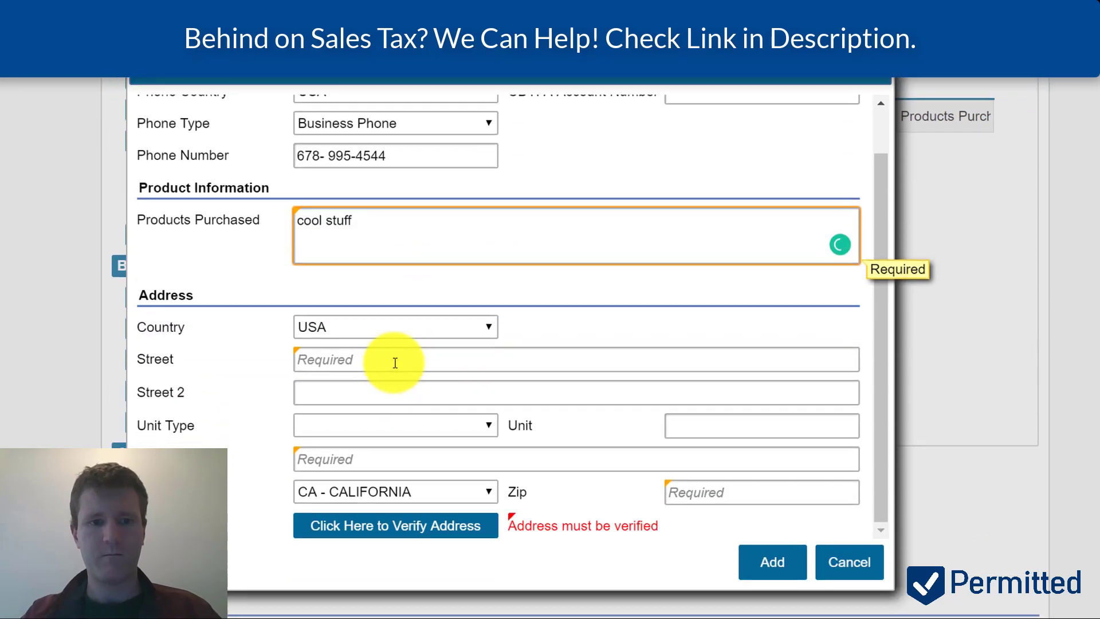
# - Enter the supplier's Colorado street address, city and ZIP code
pyautogui.click(395, 363)
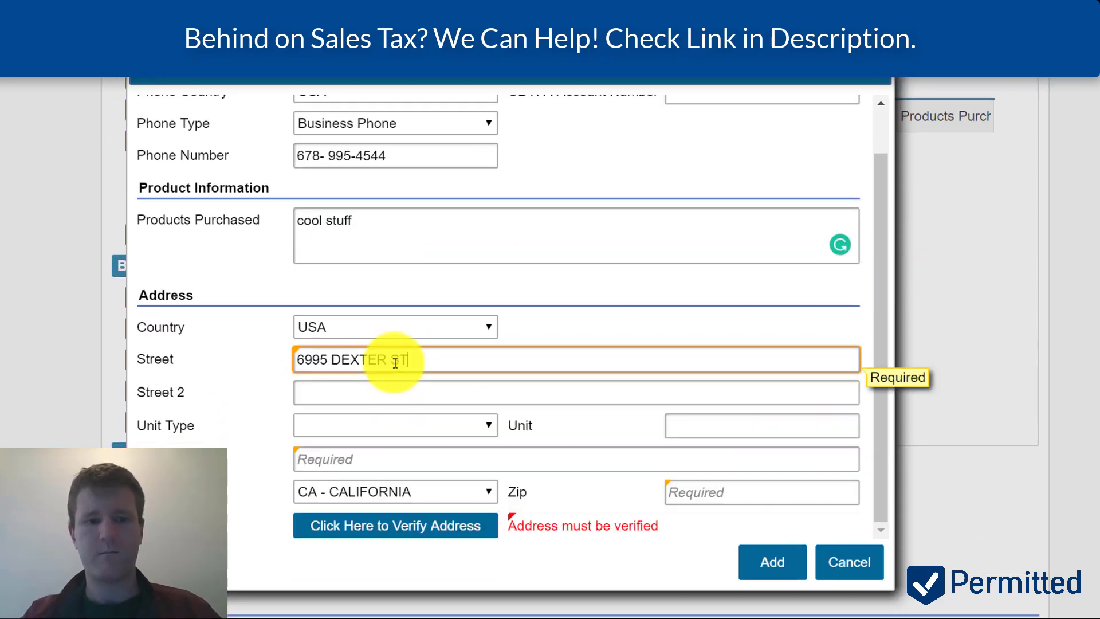
pyautogui.press('Tab')
pyautogui.press('Tab')
pyautogui.press('Tab')
pyautogui.press('Tab')
pyautogui.write('COMMERCE CITY')
pyautogui.press('Tab')
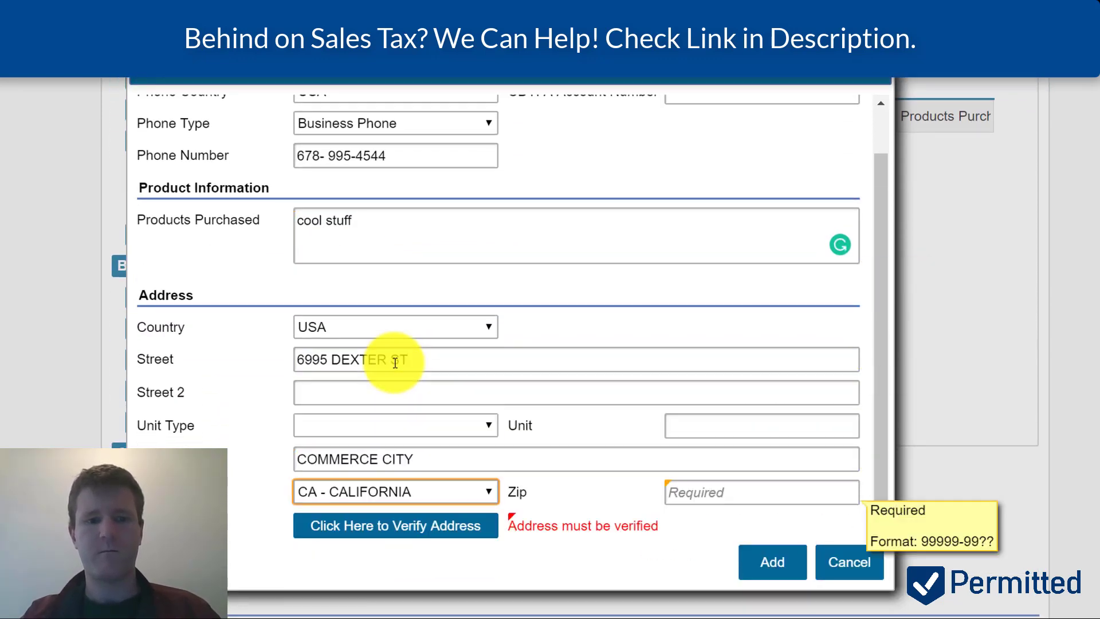
pyautogui.press('Down')
pyautogui.press('Tab')
pyautogui.write('80022')
# - Verify the supplier address, keep it as entered, then save and add the record
pyautogui.click(450, 536)
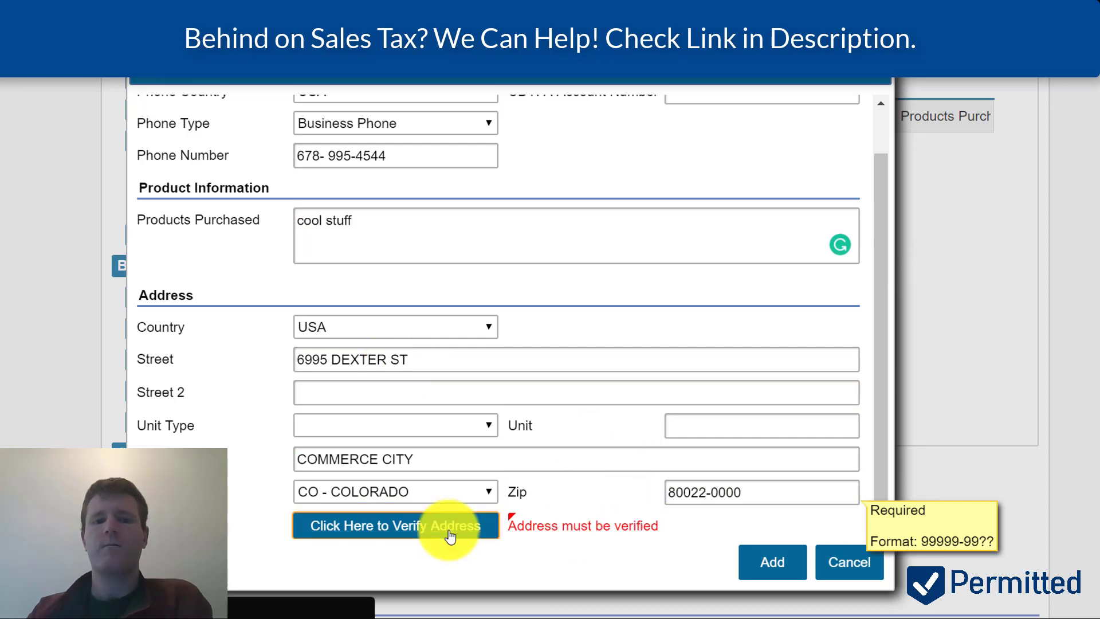
pyautogui.click(672, 296)
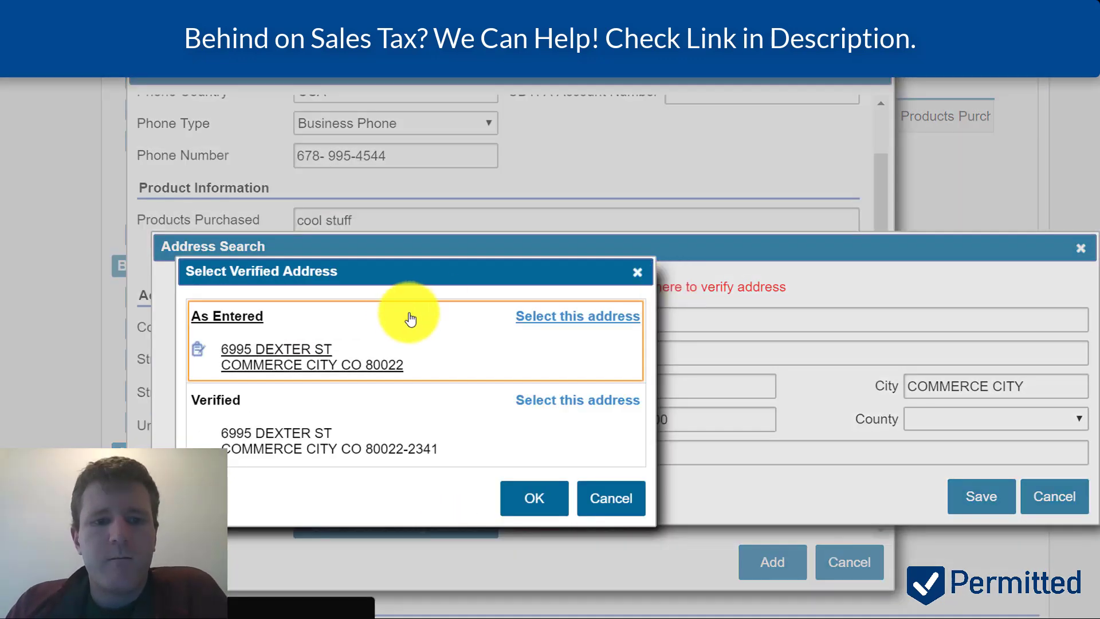
pyautogui.click(386, 321)
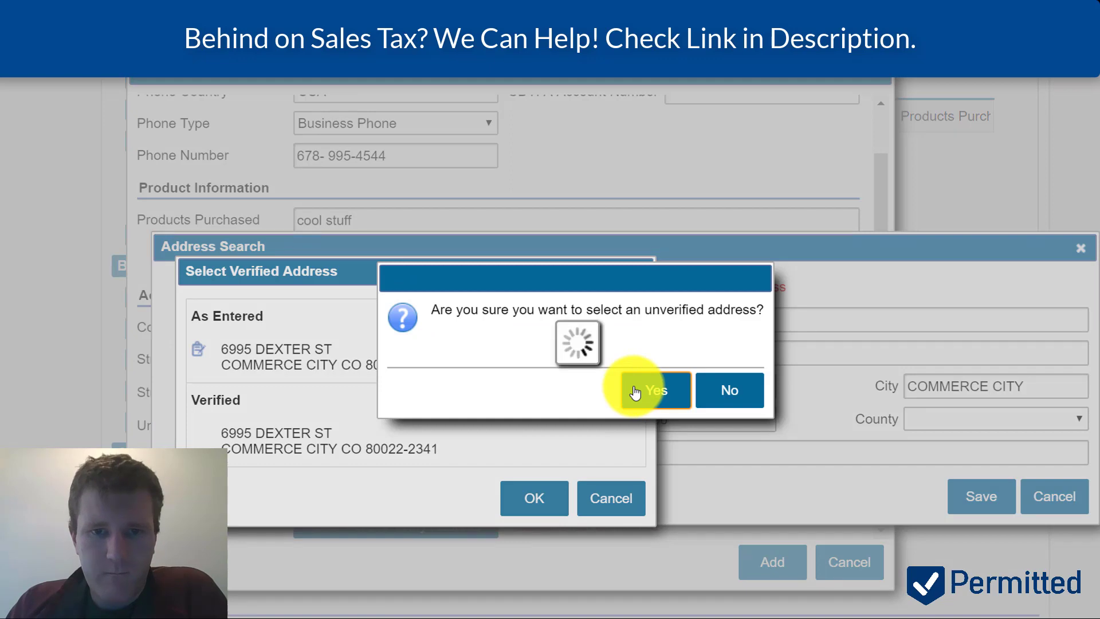
pyautogui.click(635, 392)
pyautogui.click(981, 496)
pyautogui.click(772, 562)
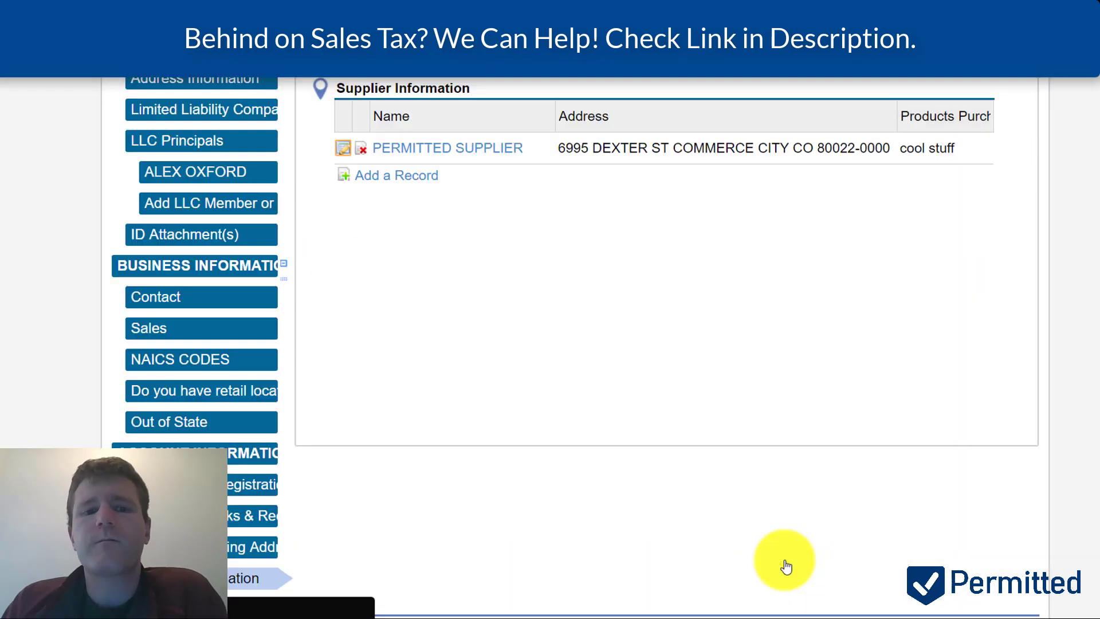
# - Review the registration summary showing quarterly reporting and 17-Jun-2018 start, and acknowledge it Yes
pyautogui.scroll(-4, 786, 566)
pyautogui.click(998, 418)
pyautogui.scroll(2, 842, 418)
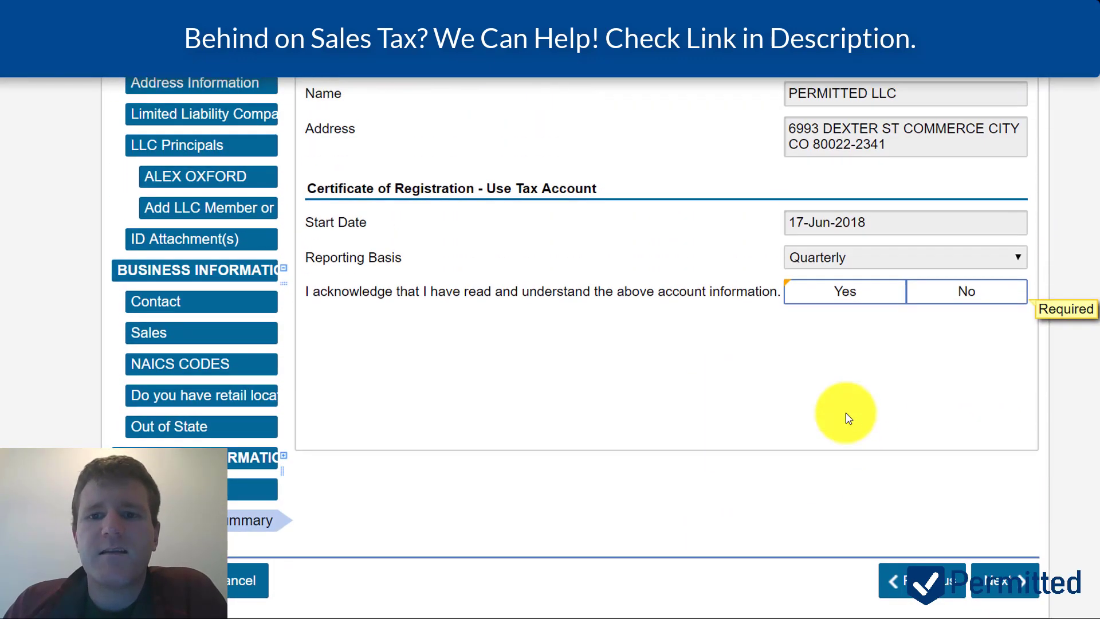
pyautogui.scroll(2, 849, 419)
pyautogui.scroll(1, 848, 419)
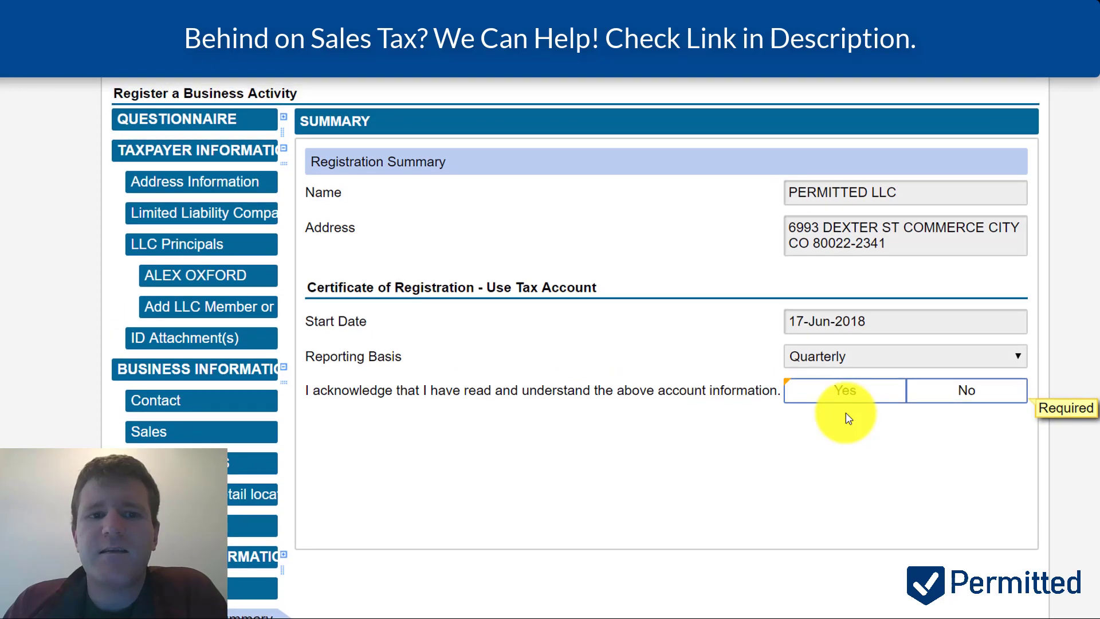
pyautogui.scroll(1, 848, 419)
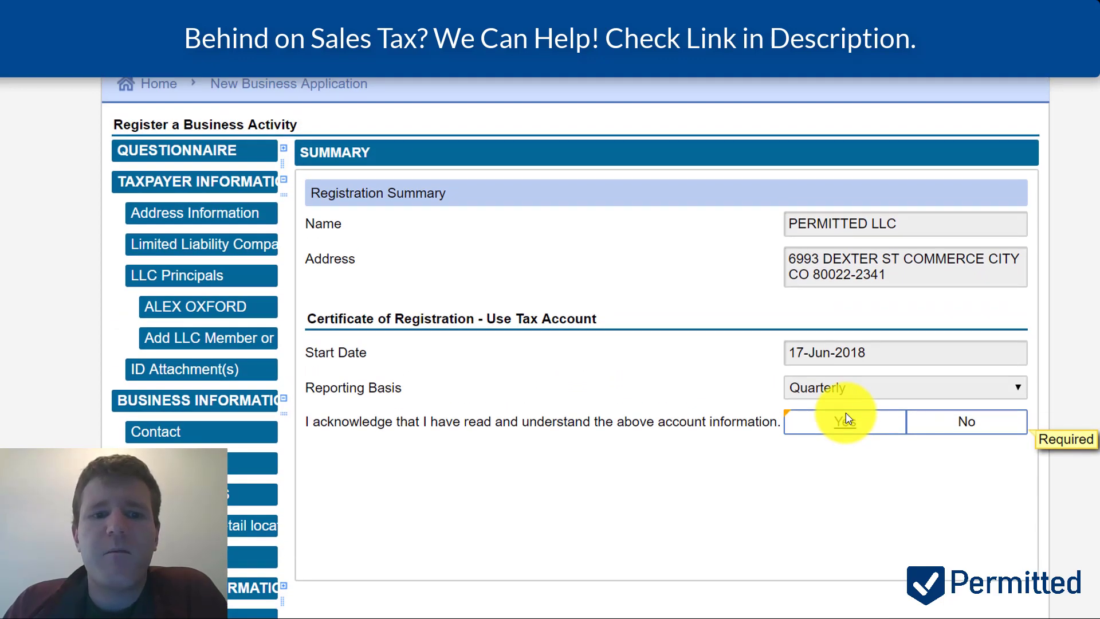
pyautogui.moveTo(336, 352); pyautogui.dragTo(372, 360)
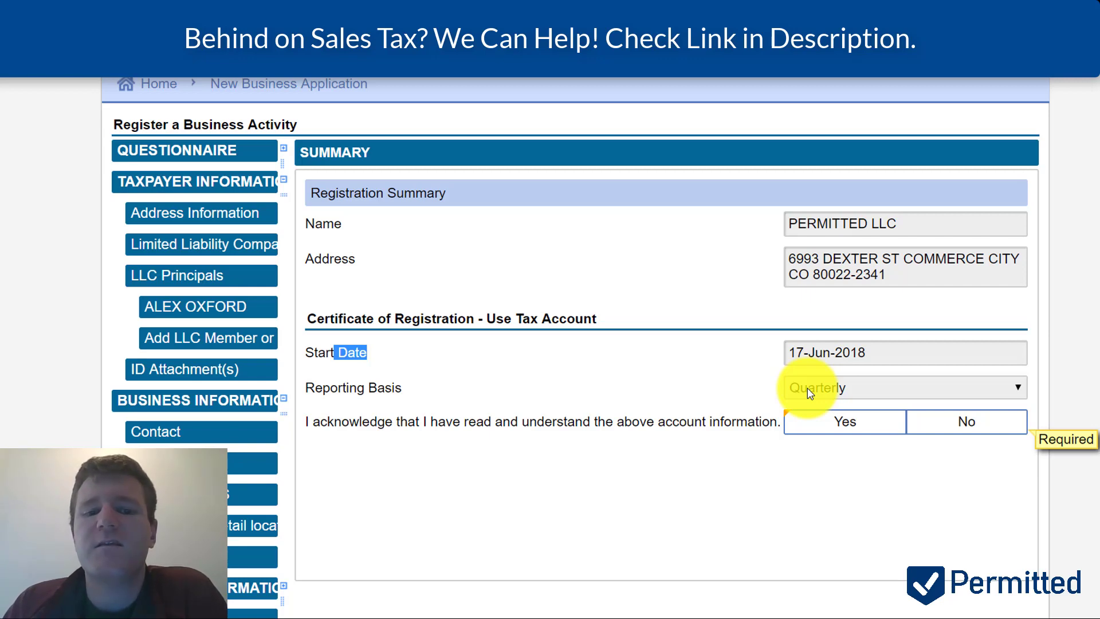
pyautogui.click(864, 435)
pyautogui.scroll(-3, 613, 459)
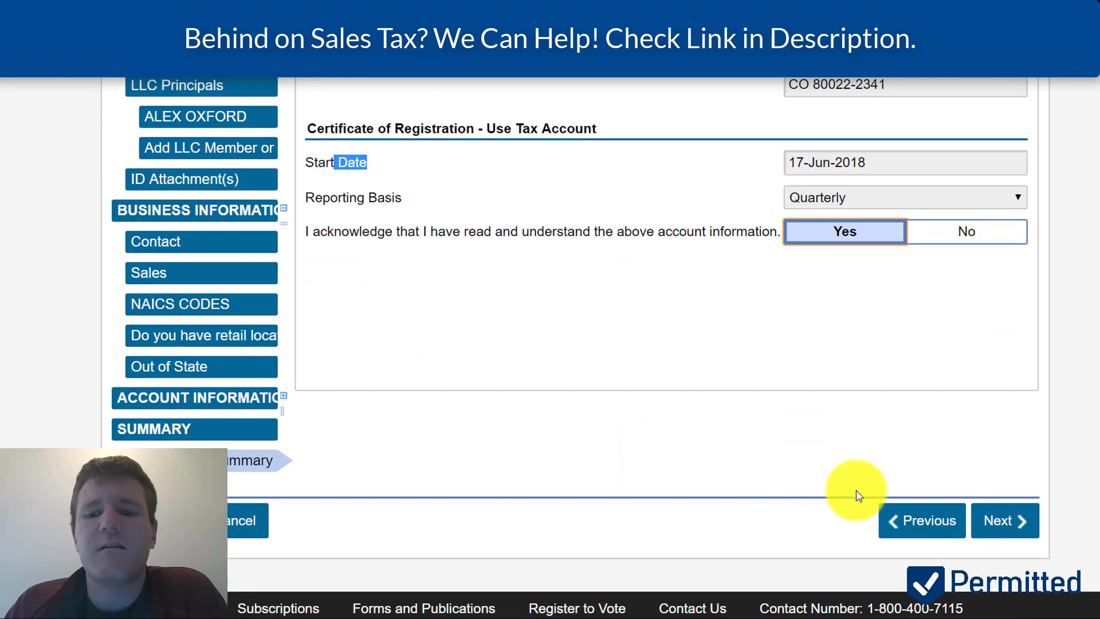
pyautogui.click(1015, 515)
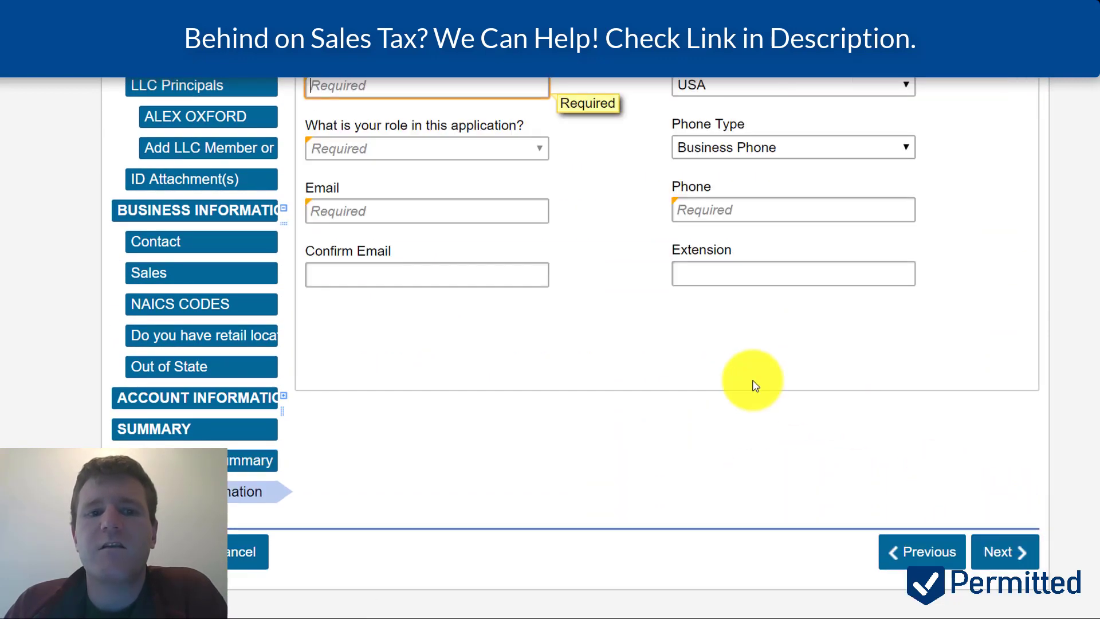
# - Enter the preparer's name and choose Employee as the preparer's role
pyautogui.scroll(2, 754, 383)
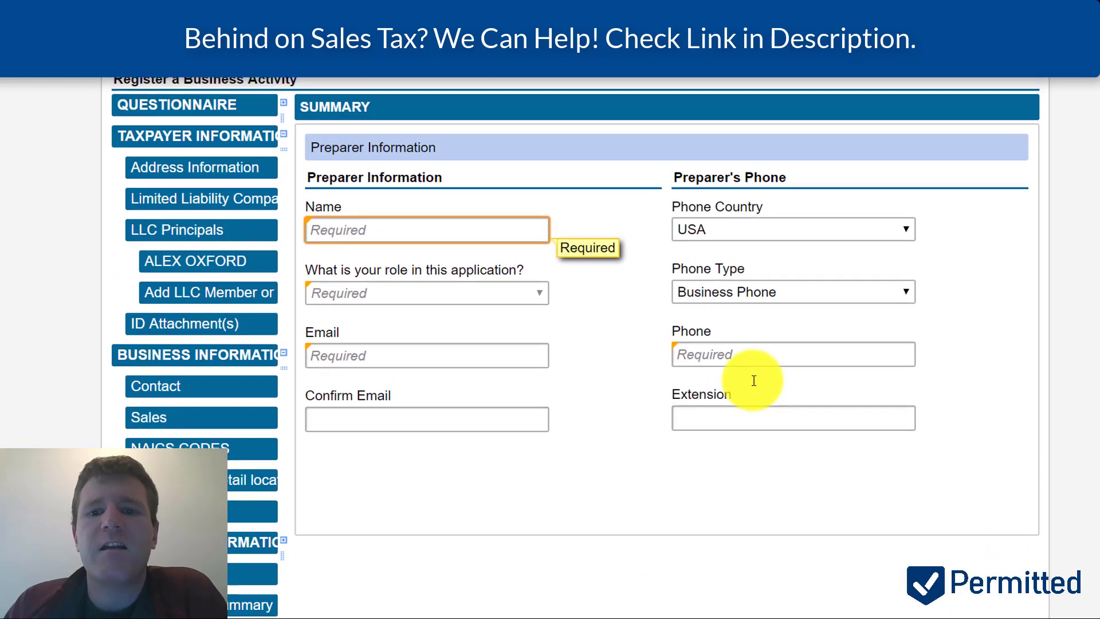
pyautogui.scroll(-2, 754, 381)
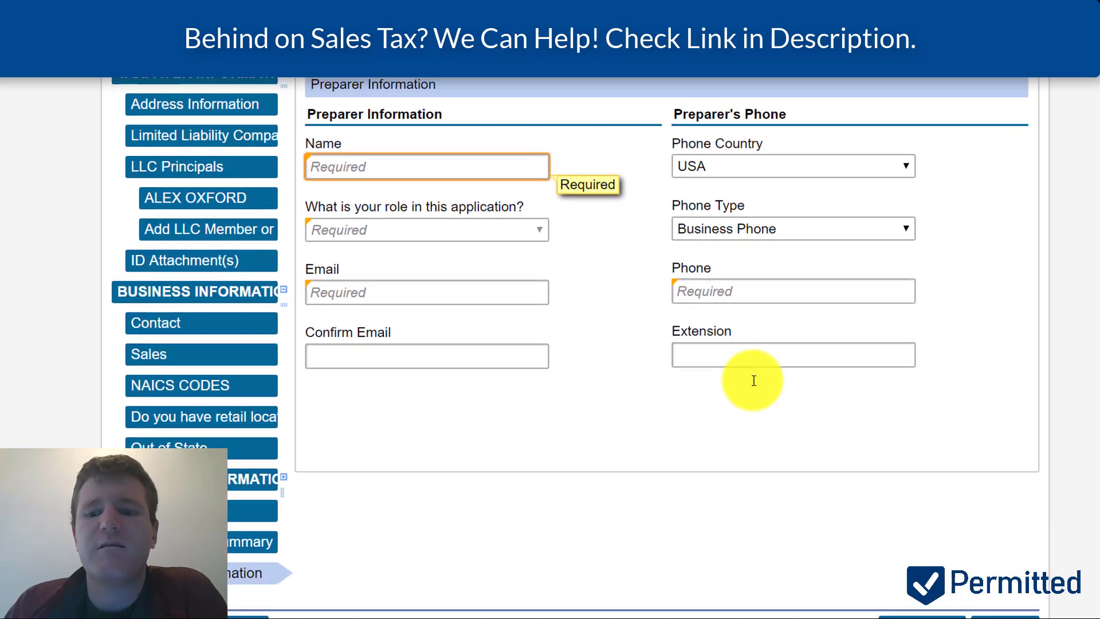
pyautogui.scroll(3, 754, 381)
pyautogui.click(434, 309)
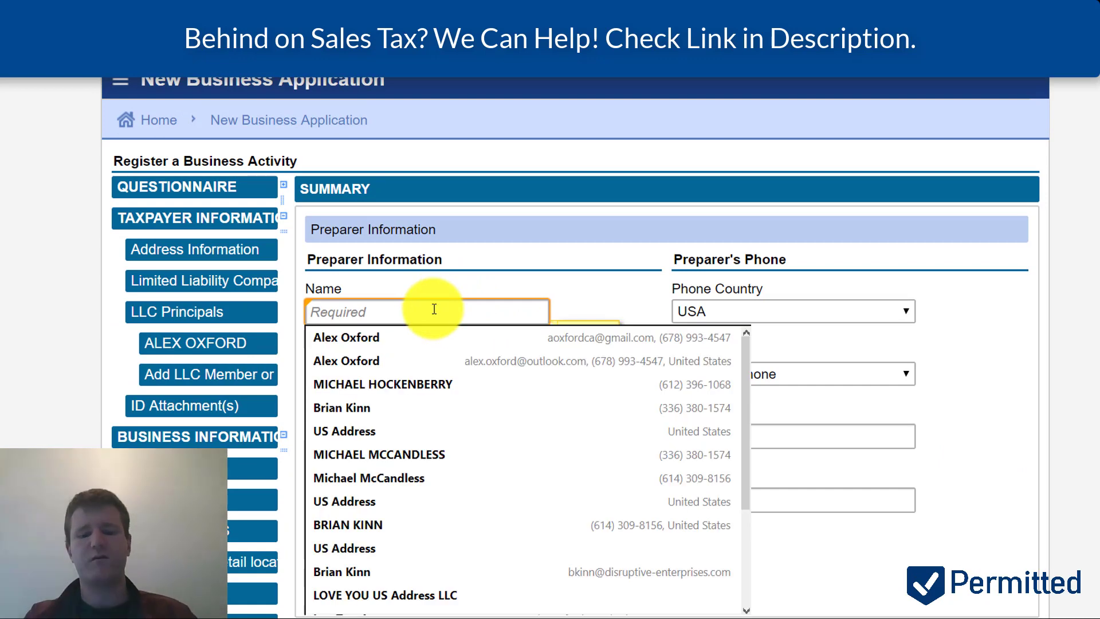
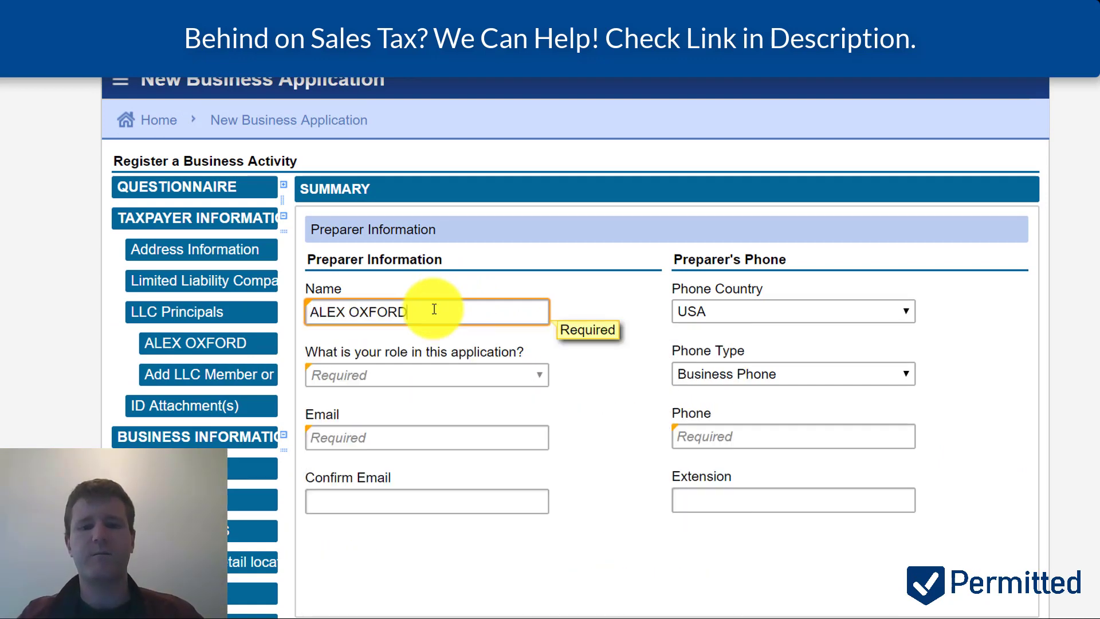
pyautogui.press('Tab')
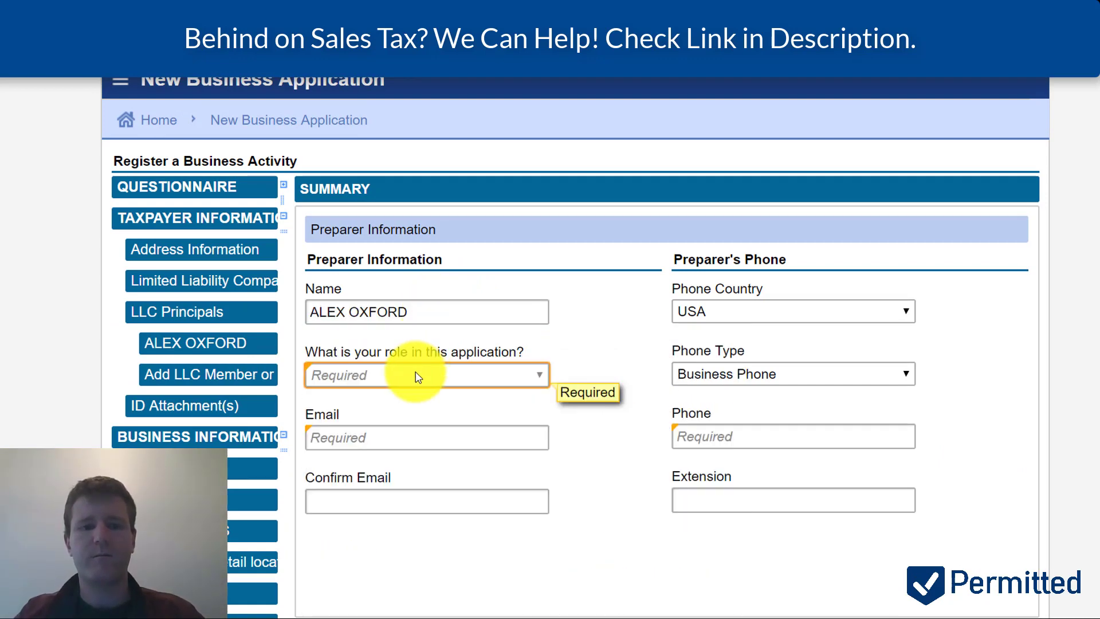
pyautogui.click(417, 375)
pyautogui.click(393, 410)
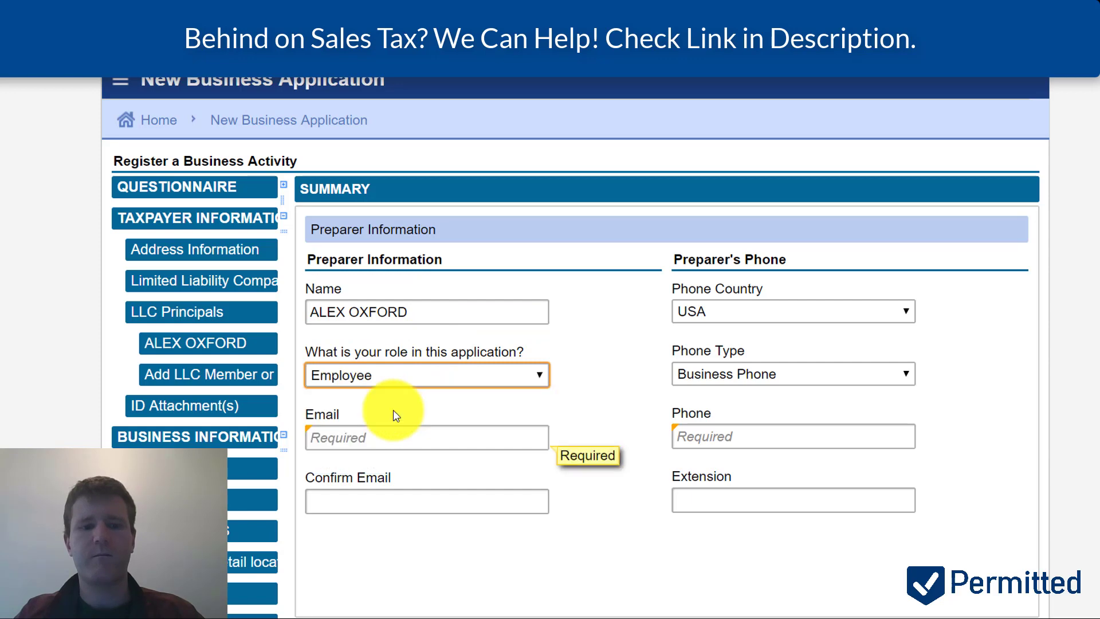
# - Enter the preparer's e-mail address and confirm it
pyautogui.click(388, 440)
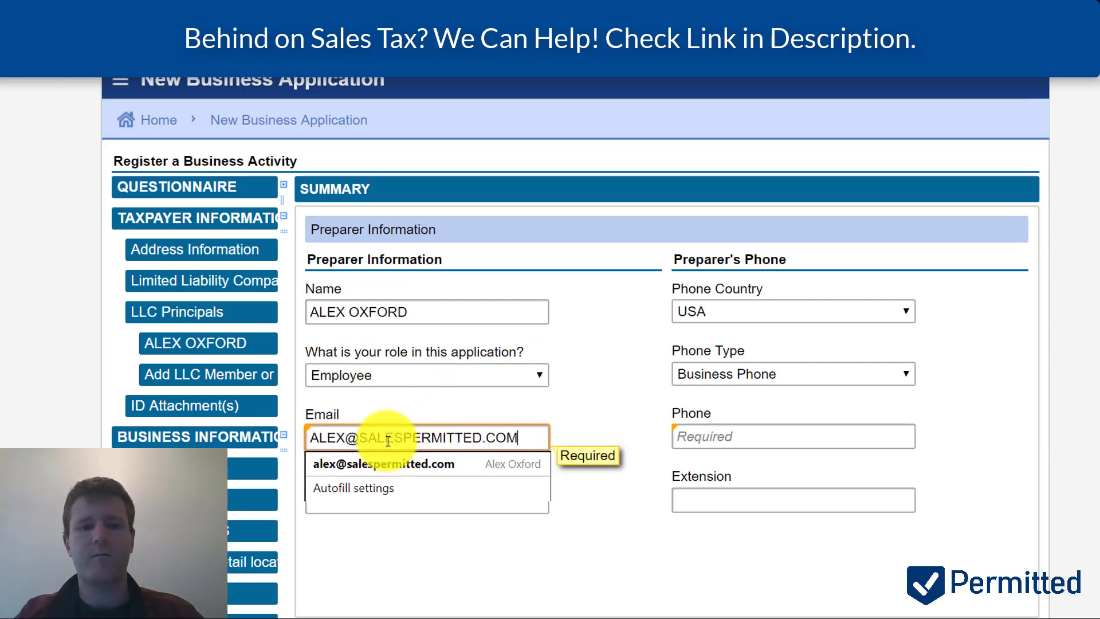
pyautogui.press('Tab')
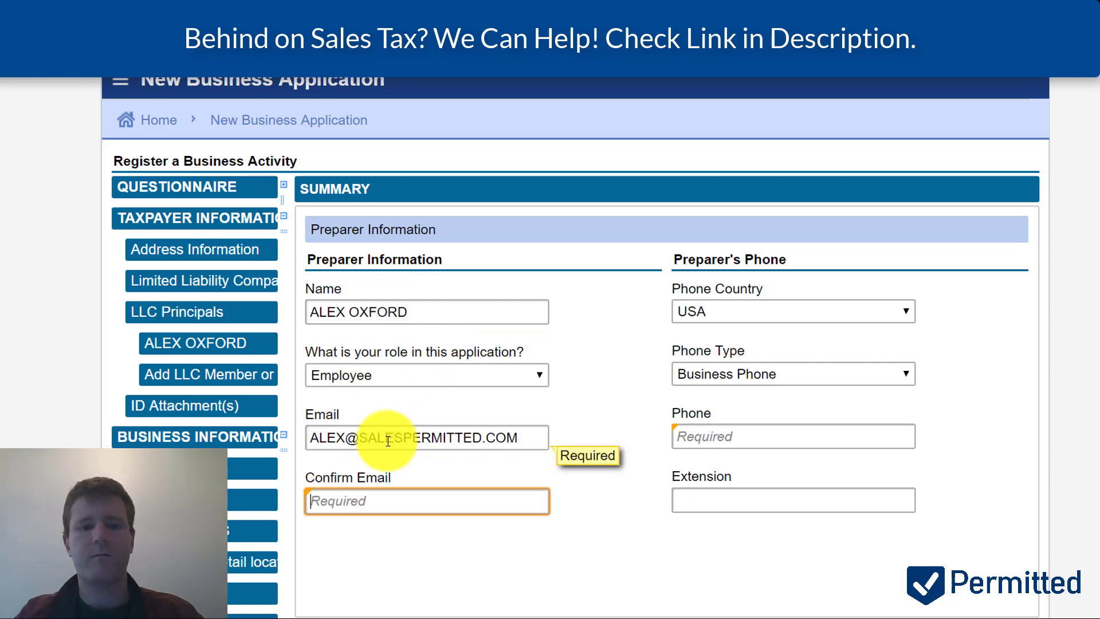
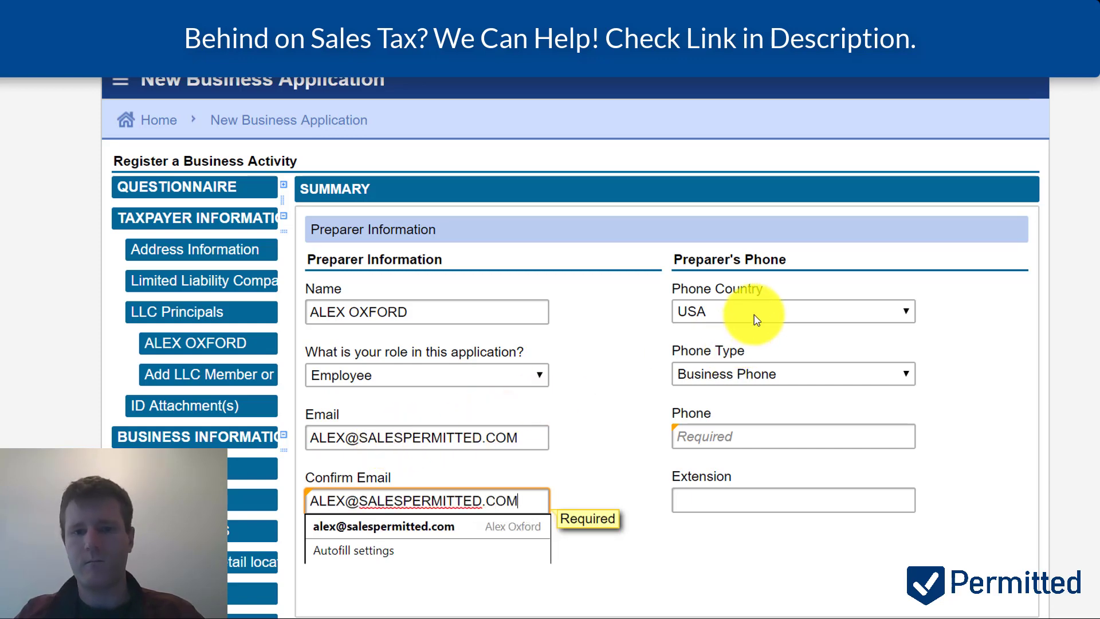
# - Set phone type to Cell Phone with carrier Sprint and enter the preparer's phone number
pyautogui.click(751, 373)
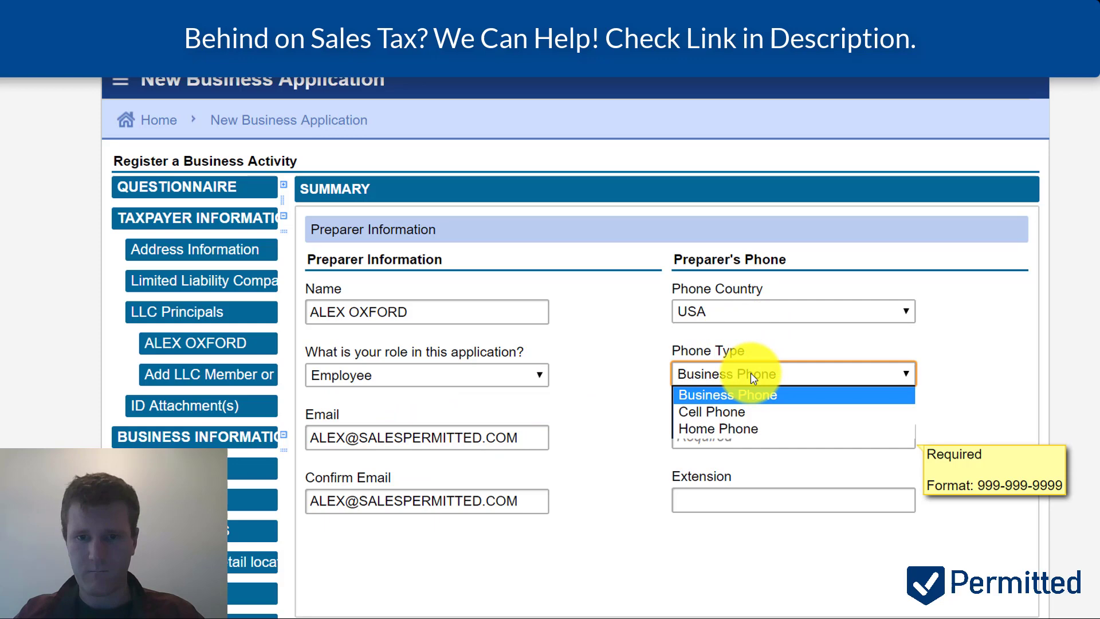
pyautogui.click(743, 413)
pyautogui.click(742, 434)
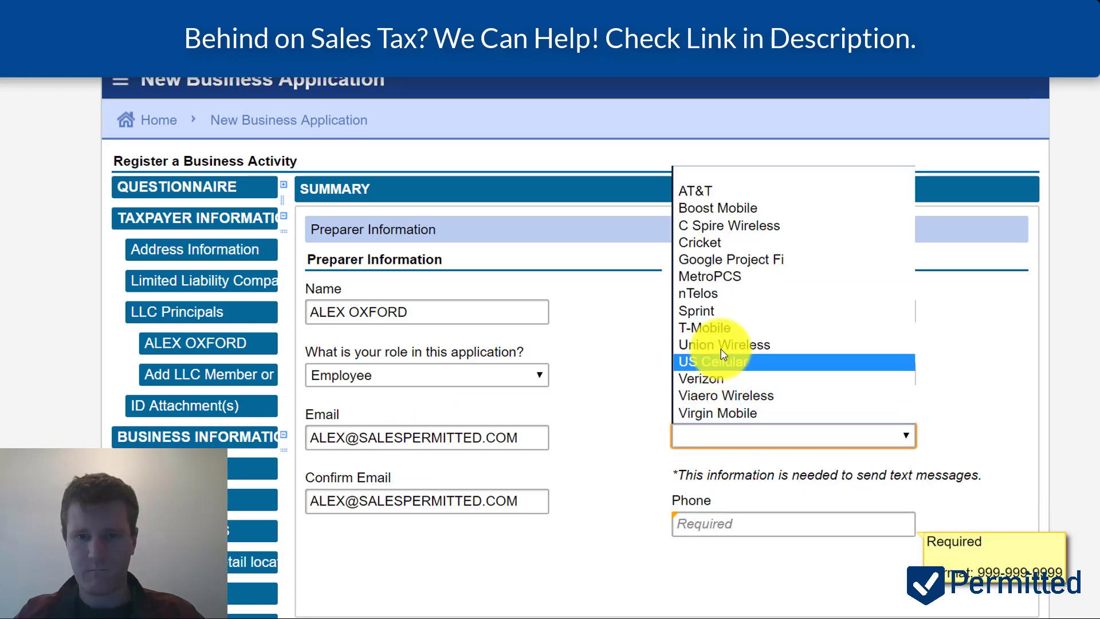
pyautogui.click(721, 313)
pyautogui.click(735, 522)
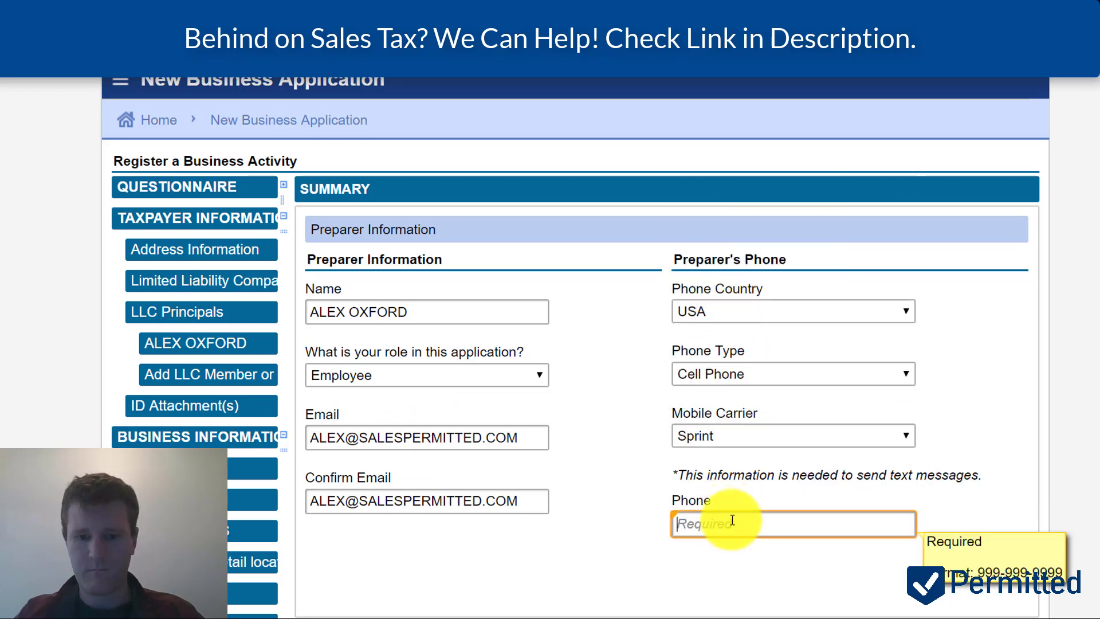
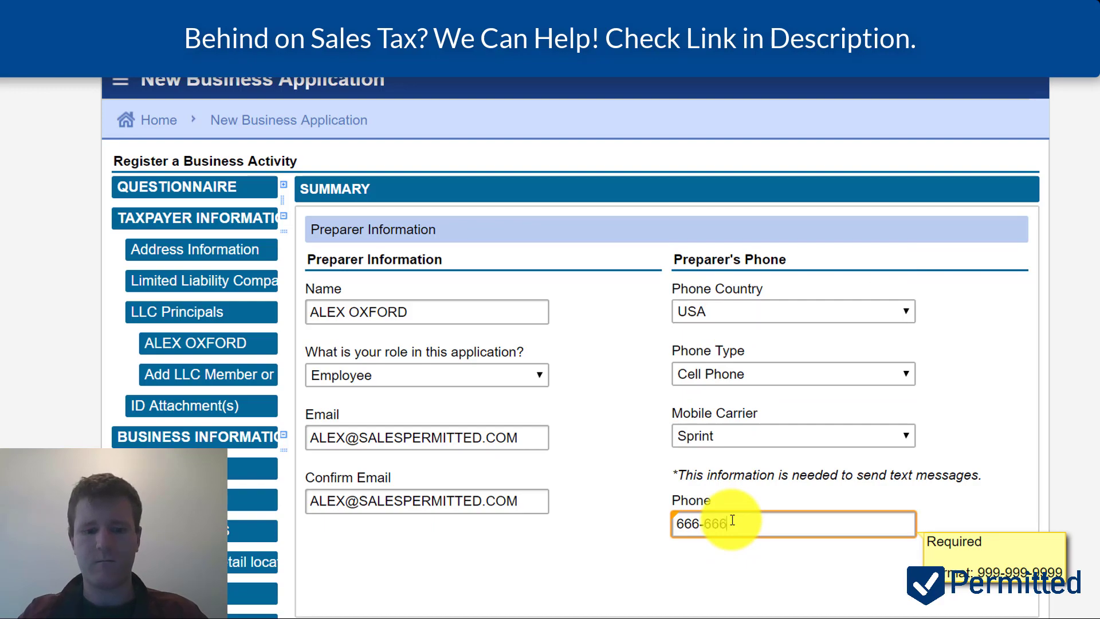
pyautogui.scroll(-4, 732, 523)
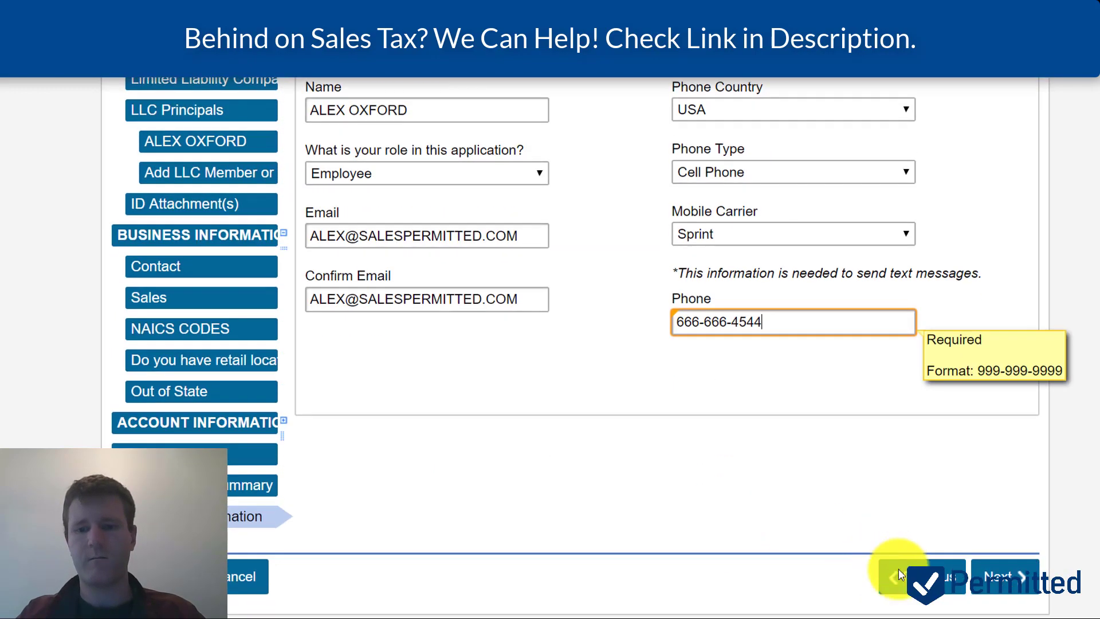
pyautogui.click(1004, 579)
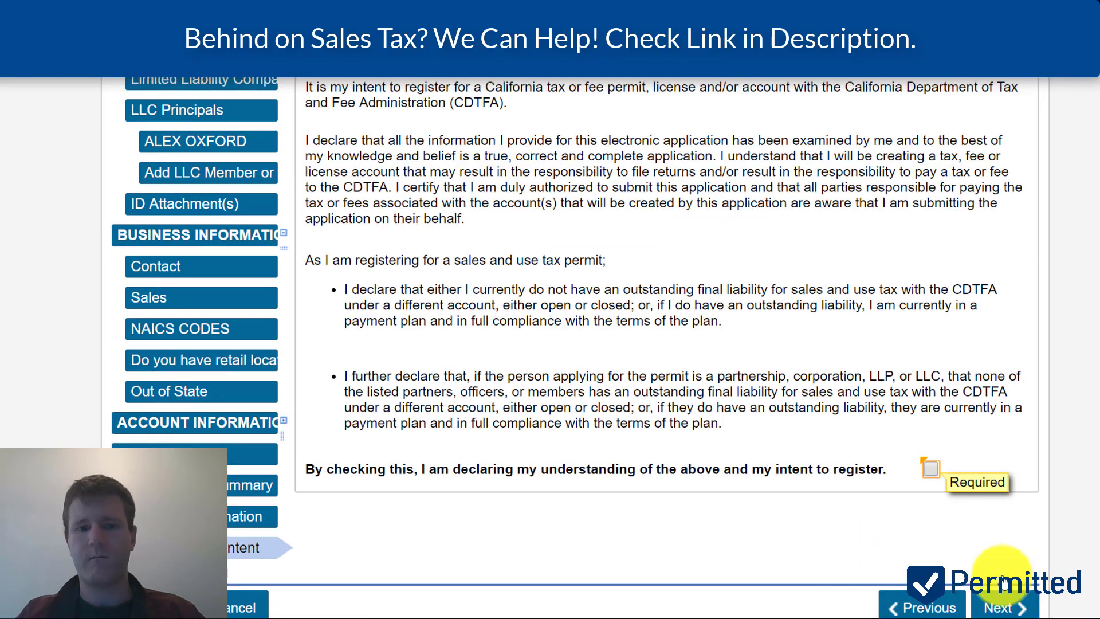
# - Tick the declaration of intent checkbox
pyautogui.scroll(2, 841, 390)
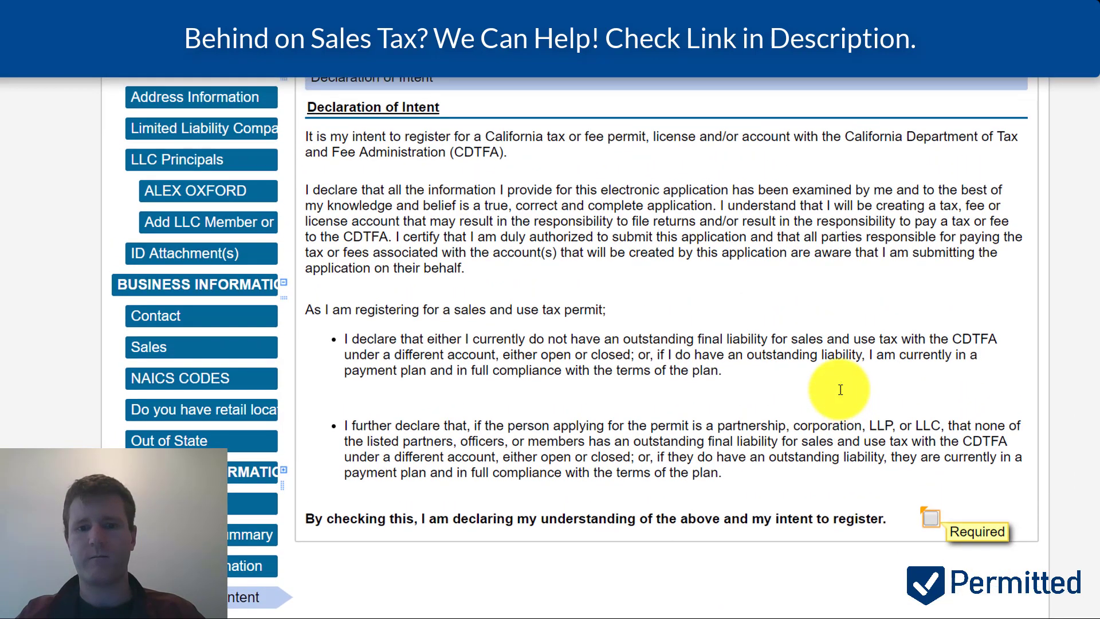
pyautogui.scroll(-1, 839, 390)
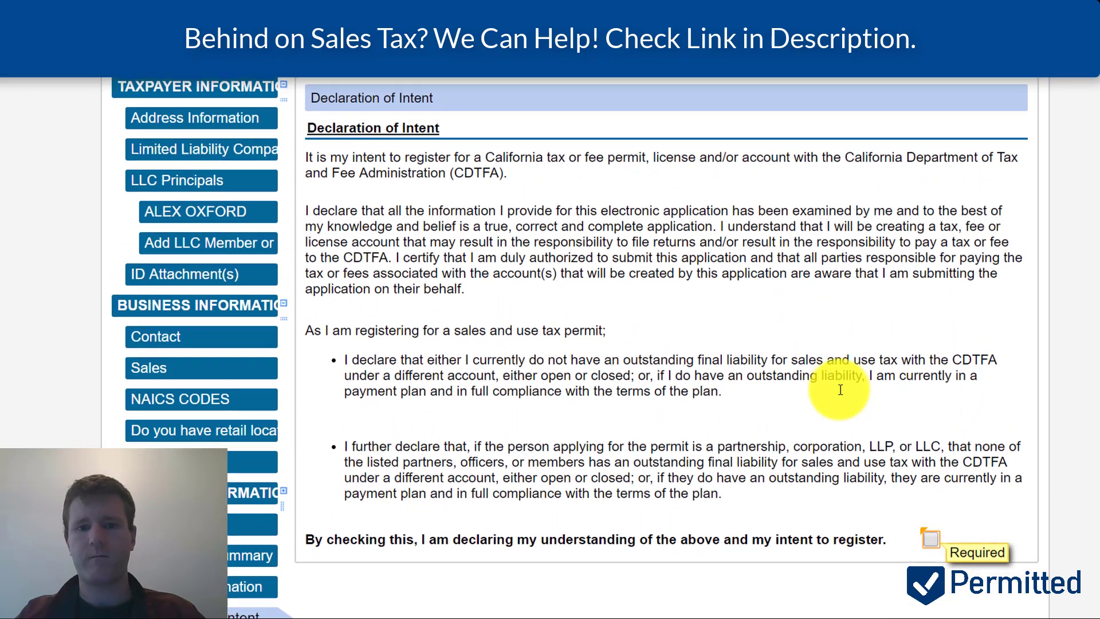
pyautogui.click(931, 533)
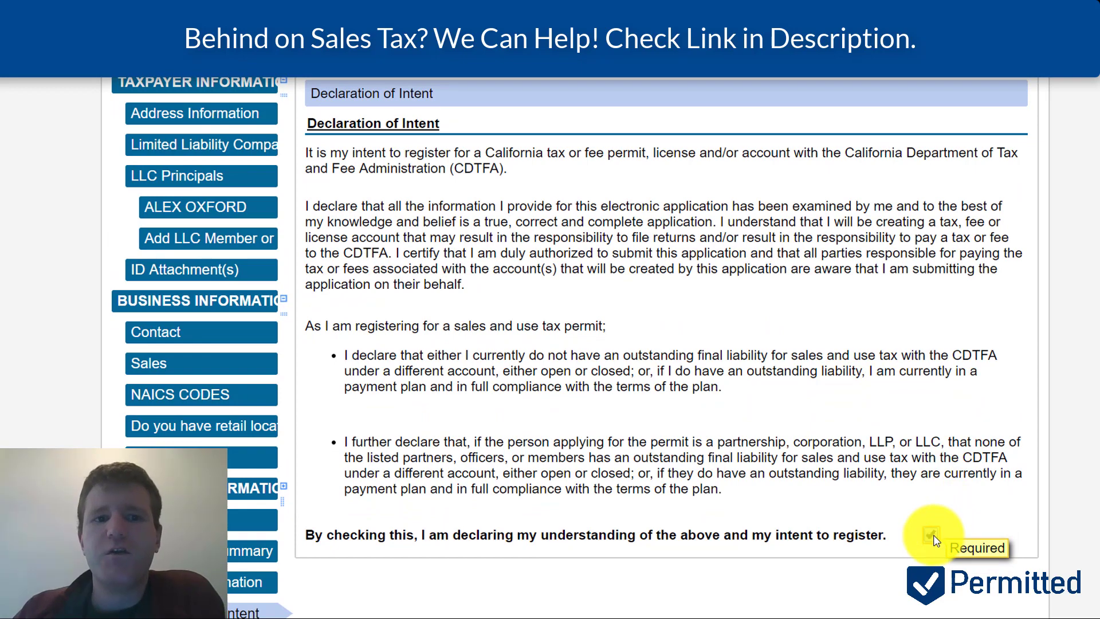
pyautogui.scroll(-1, 858, 408)
pyautogui.scroll(-5, 856, 405)
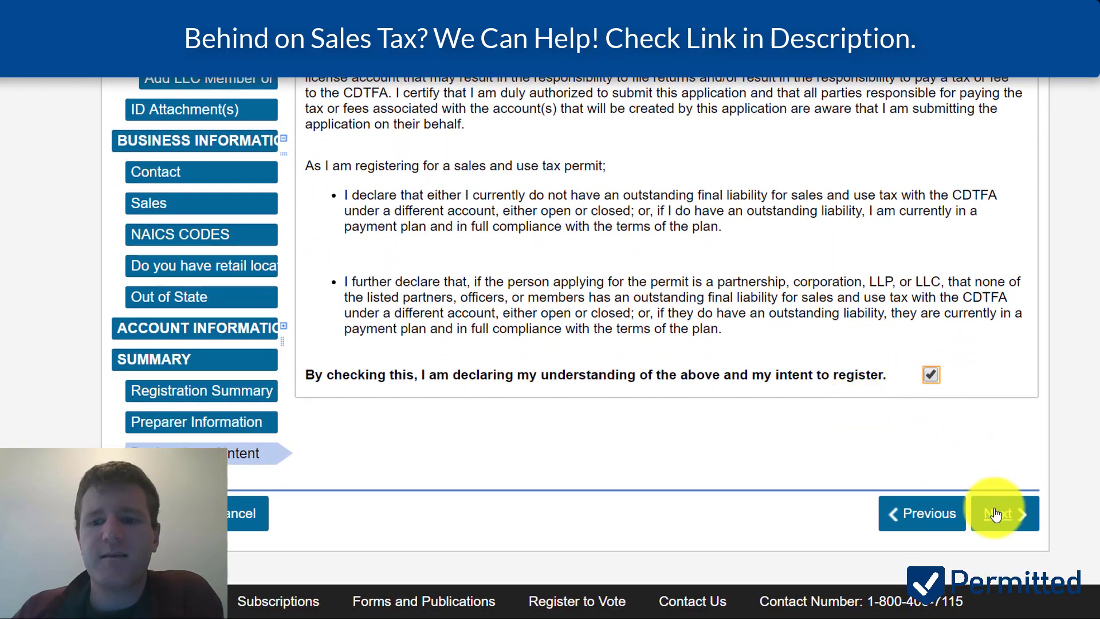
pyautogui.click(995, 514)
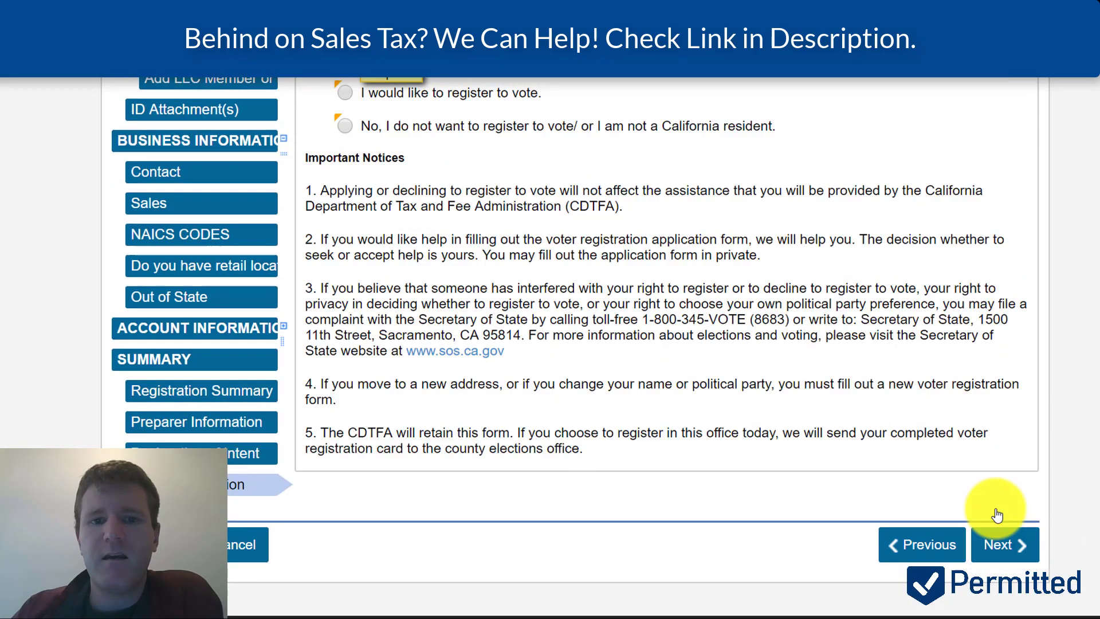
# - Decline voter registration with 'No, I do not want to register to vote'
pyautogui.scroll(4, 688, 281)
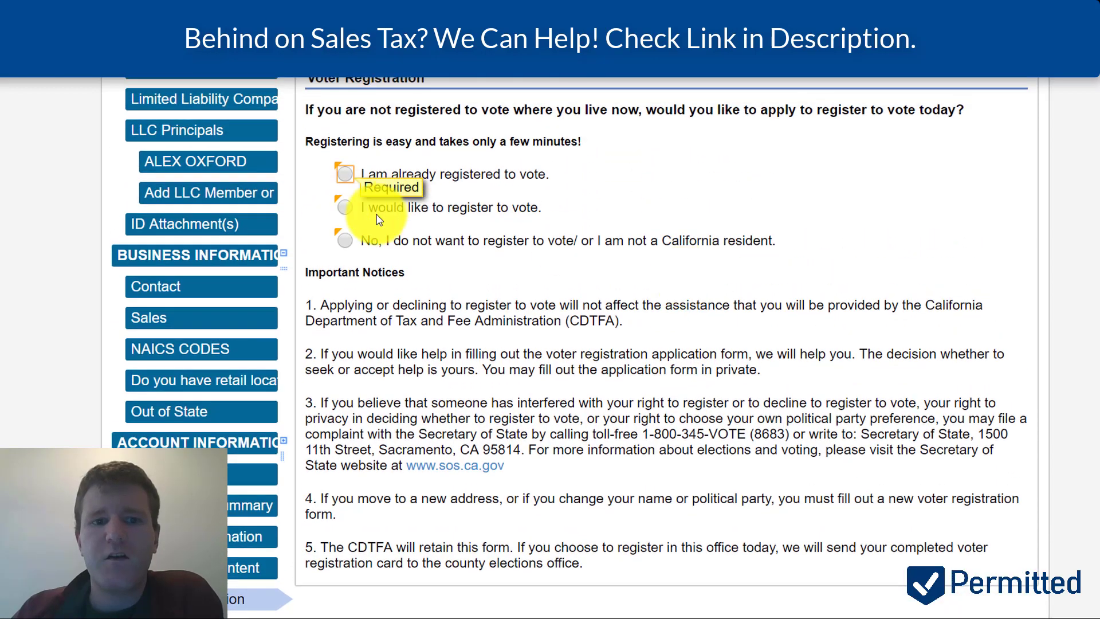
pyautogui.click(345, 241)
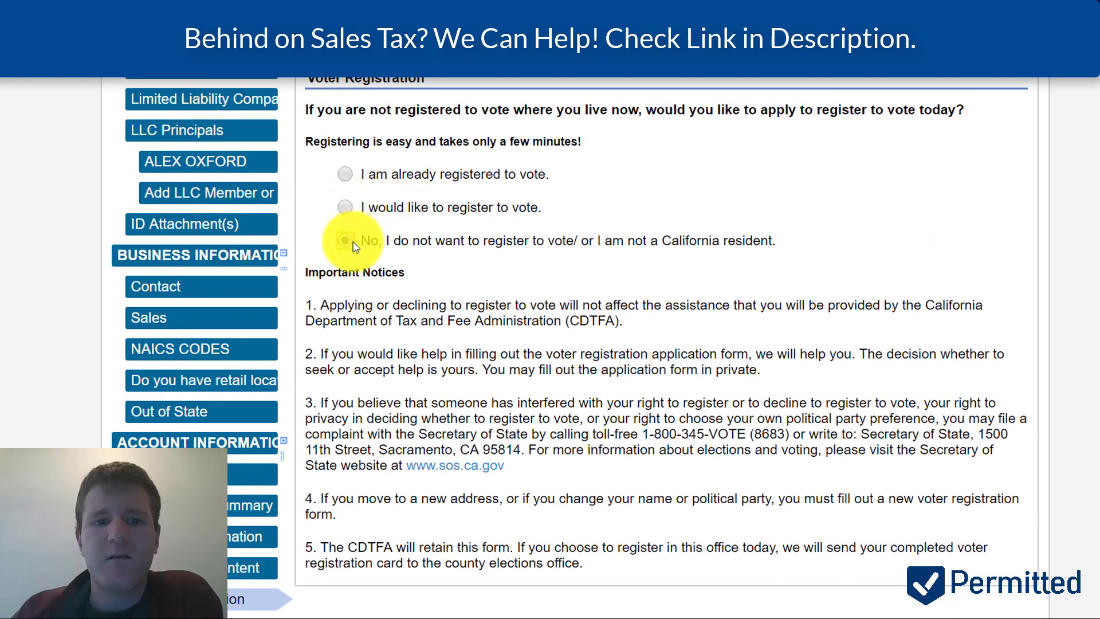
pyautogui.scroll(-5, 1094, 441)
pyautogui.click(1005, 420)
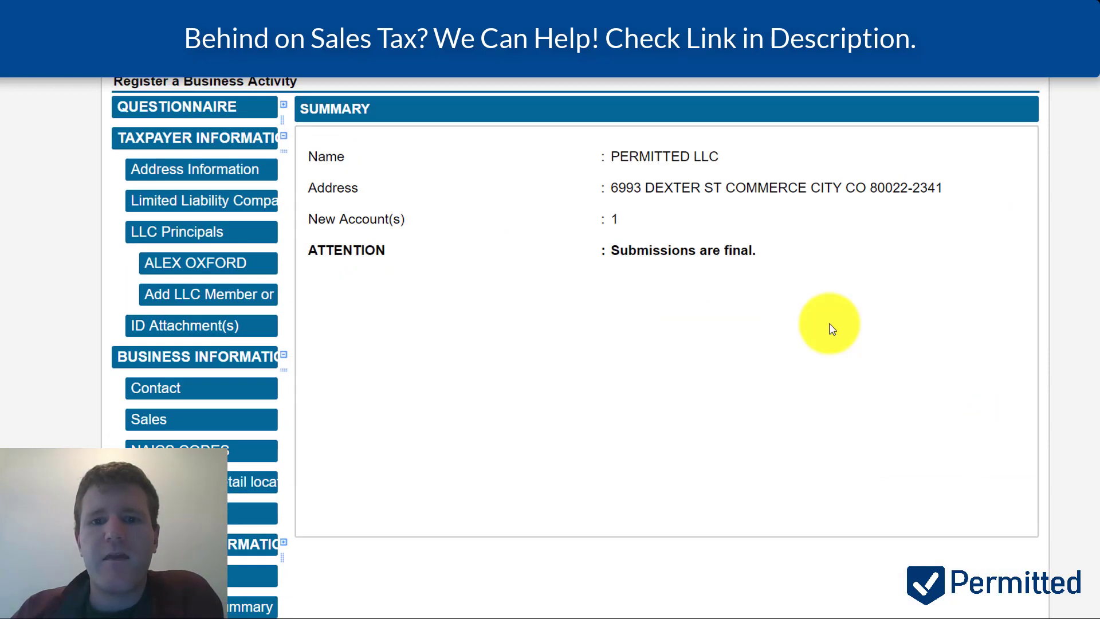
# - Scroll through the PERMITTED LLC final summary to review the one new account and Submit button
pyautogui.scroll(1, 833, 329)
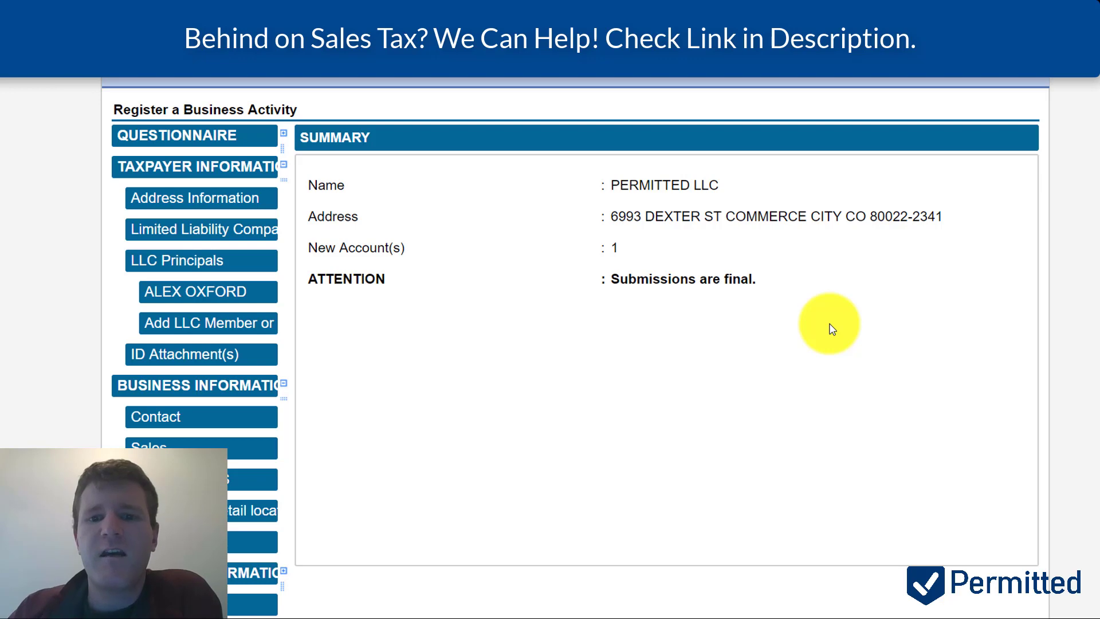
pyautogui.scroll(-5, 833, 329)
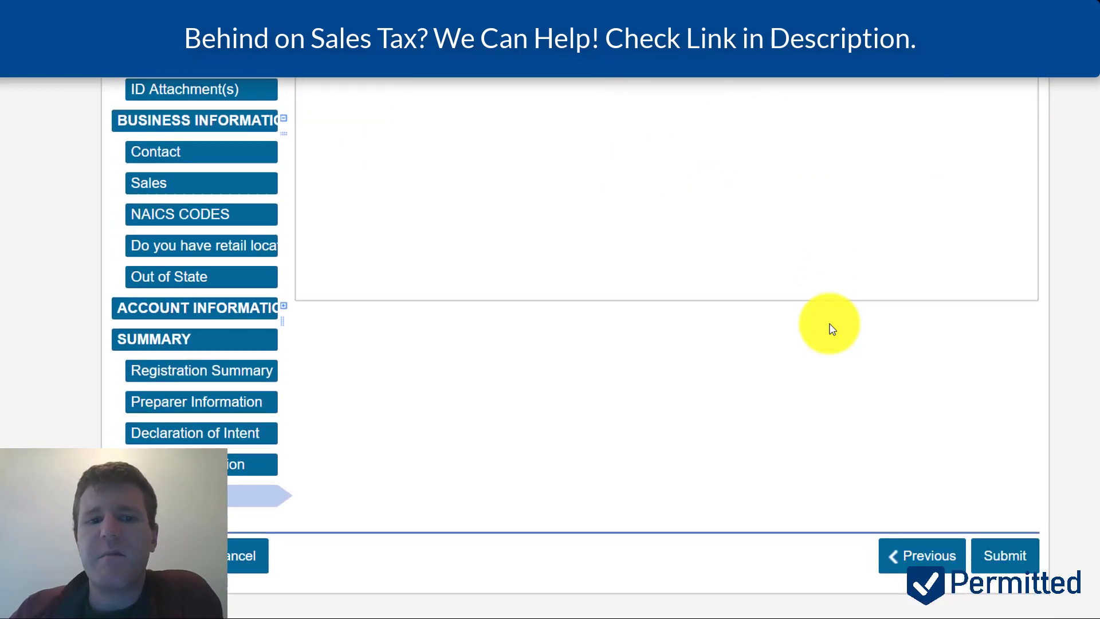
pyautogui.scroll(3, 833, 330)
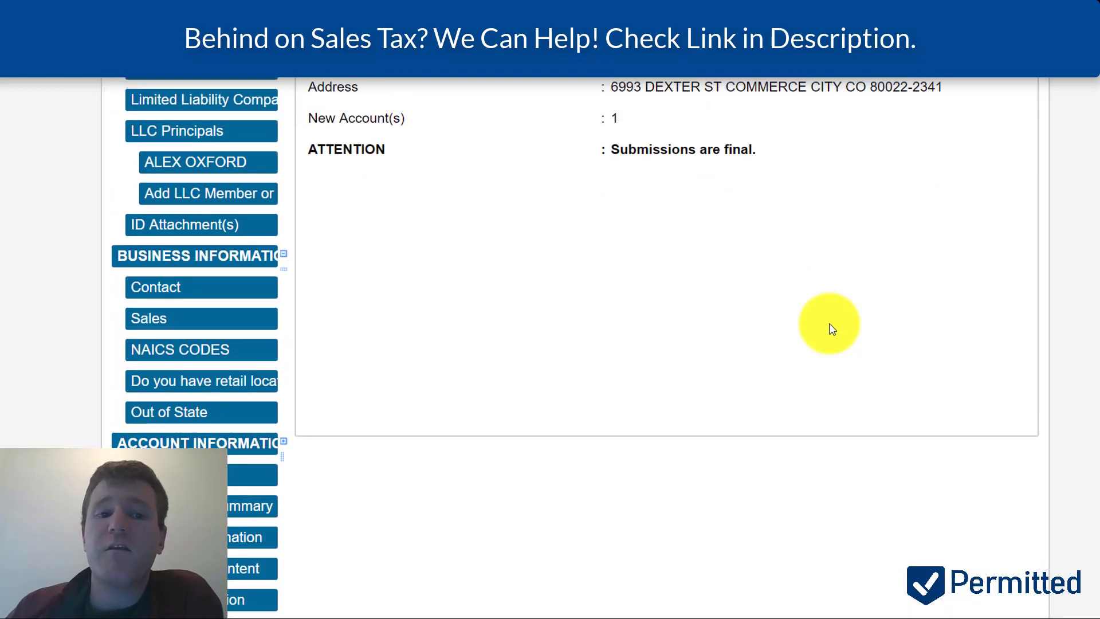